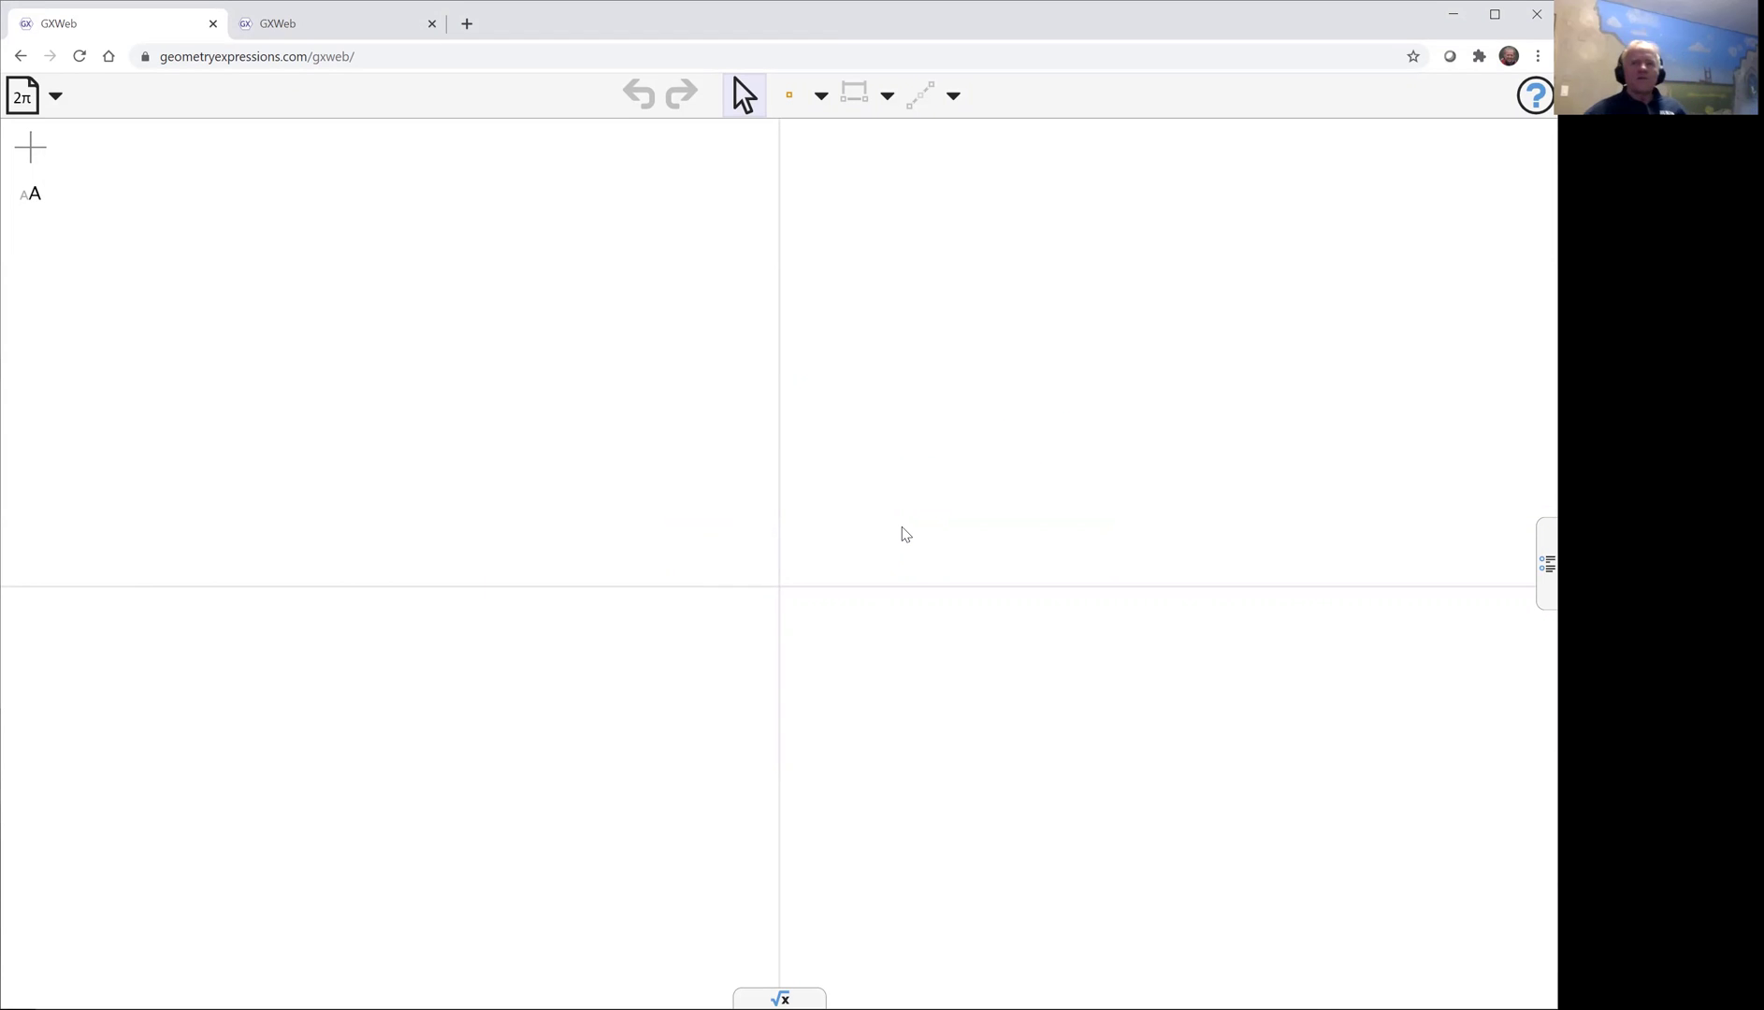
# Draw a nearly vertical infinite line on the positive-x side of the y-axis, crossing the x-axis.
pyautogui.click(821, 96)
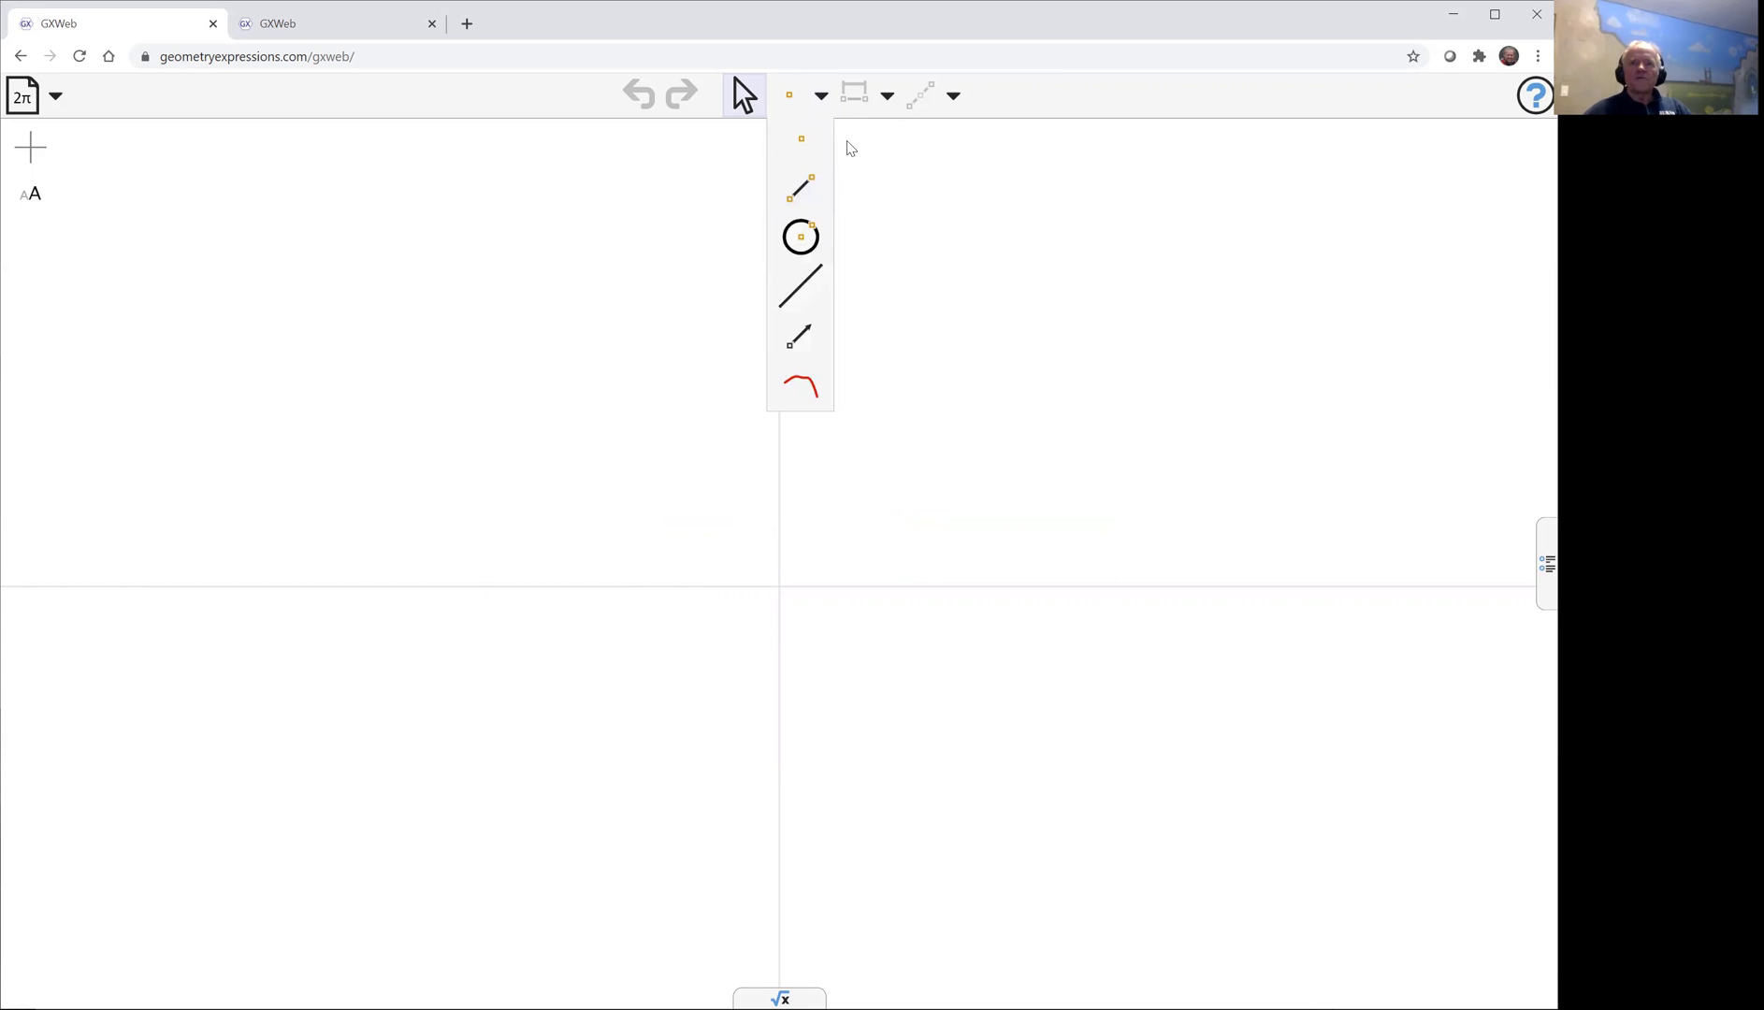
pyautogui.click(801, 285)
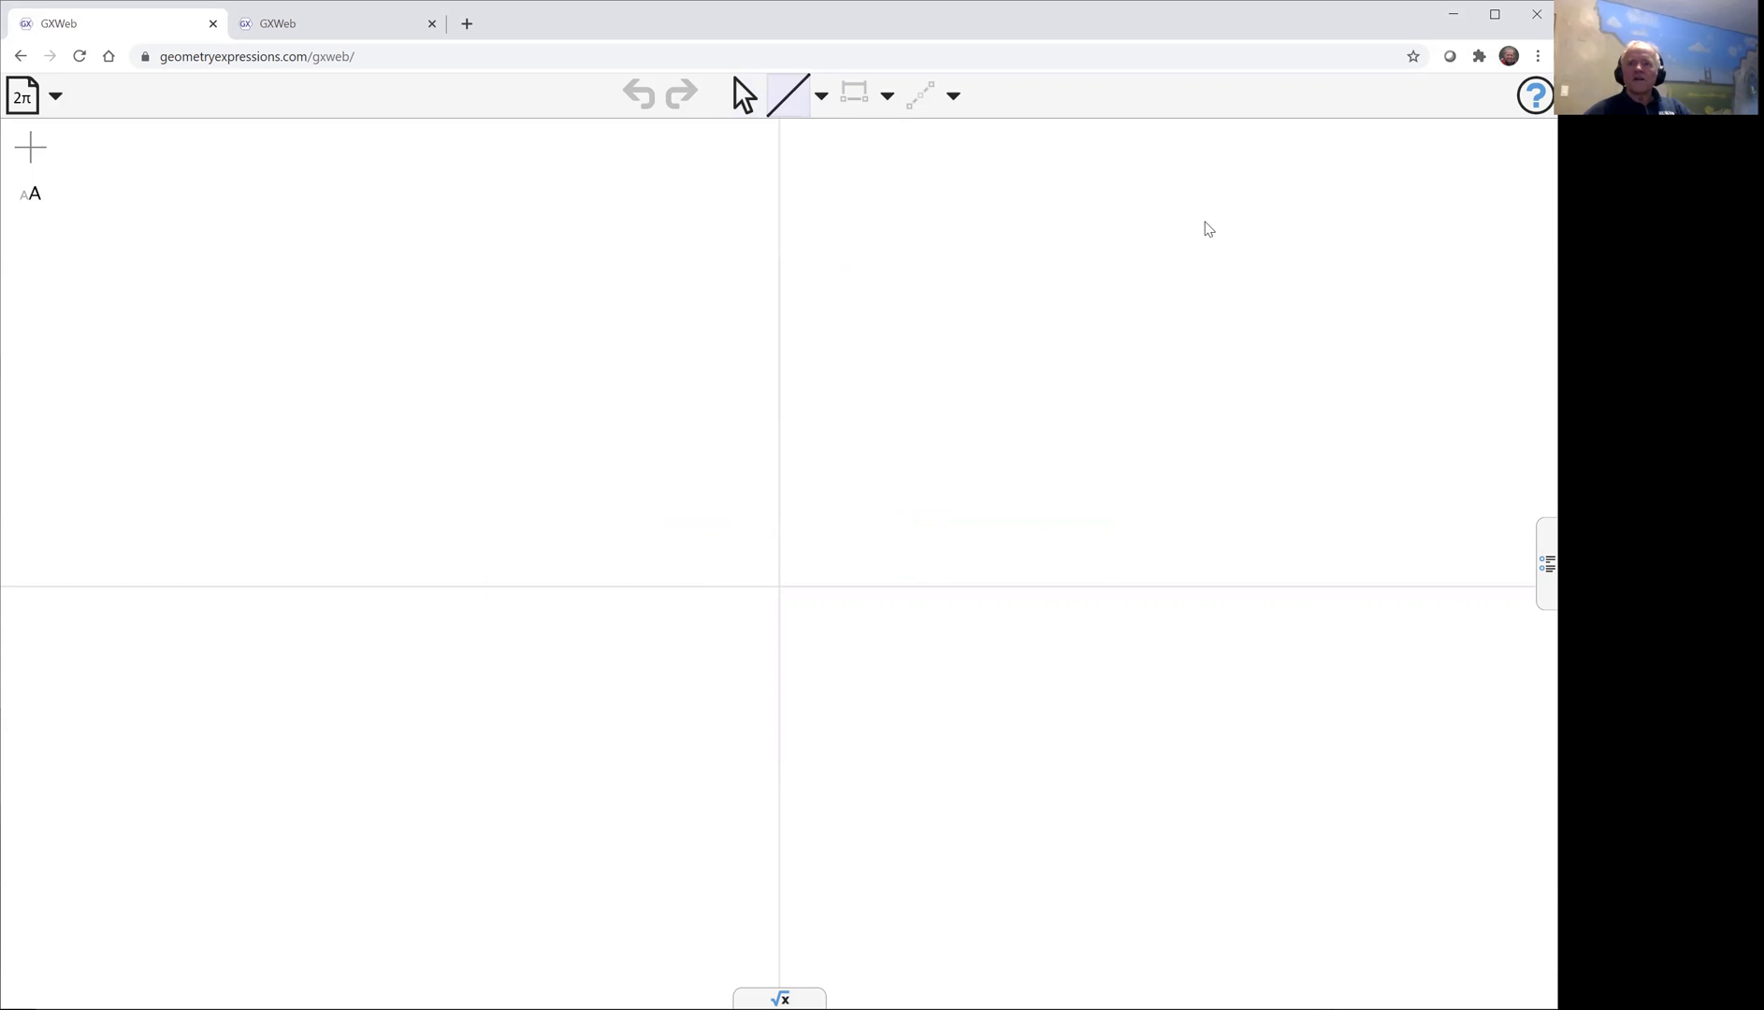
pyautogui.moveTo(1194, 600); pyautogui.dragTo(1217, 735)
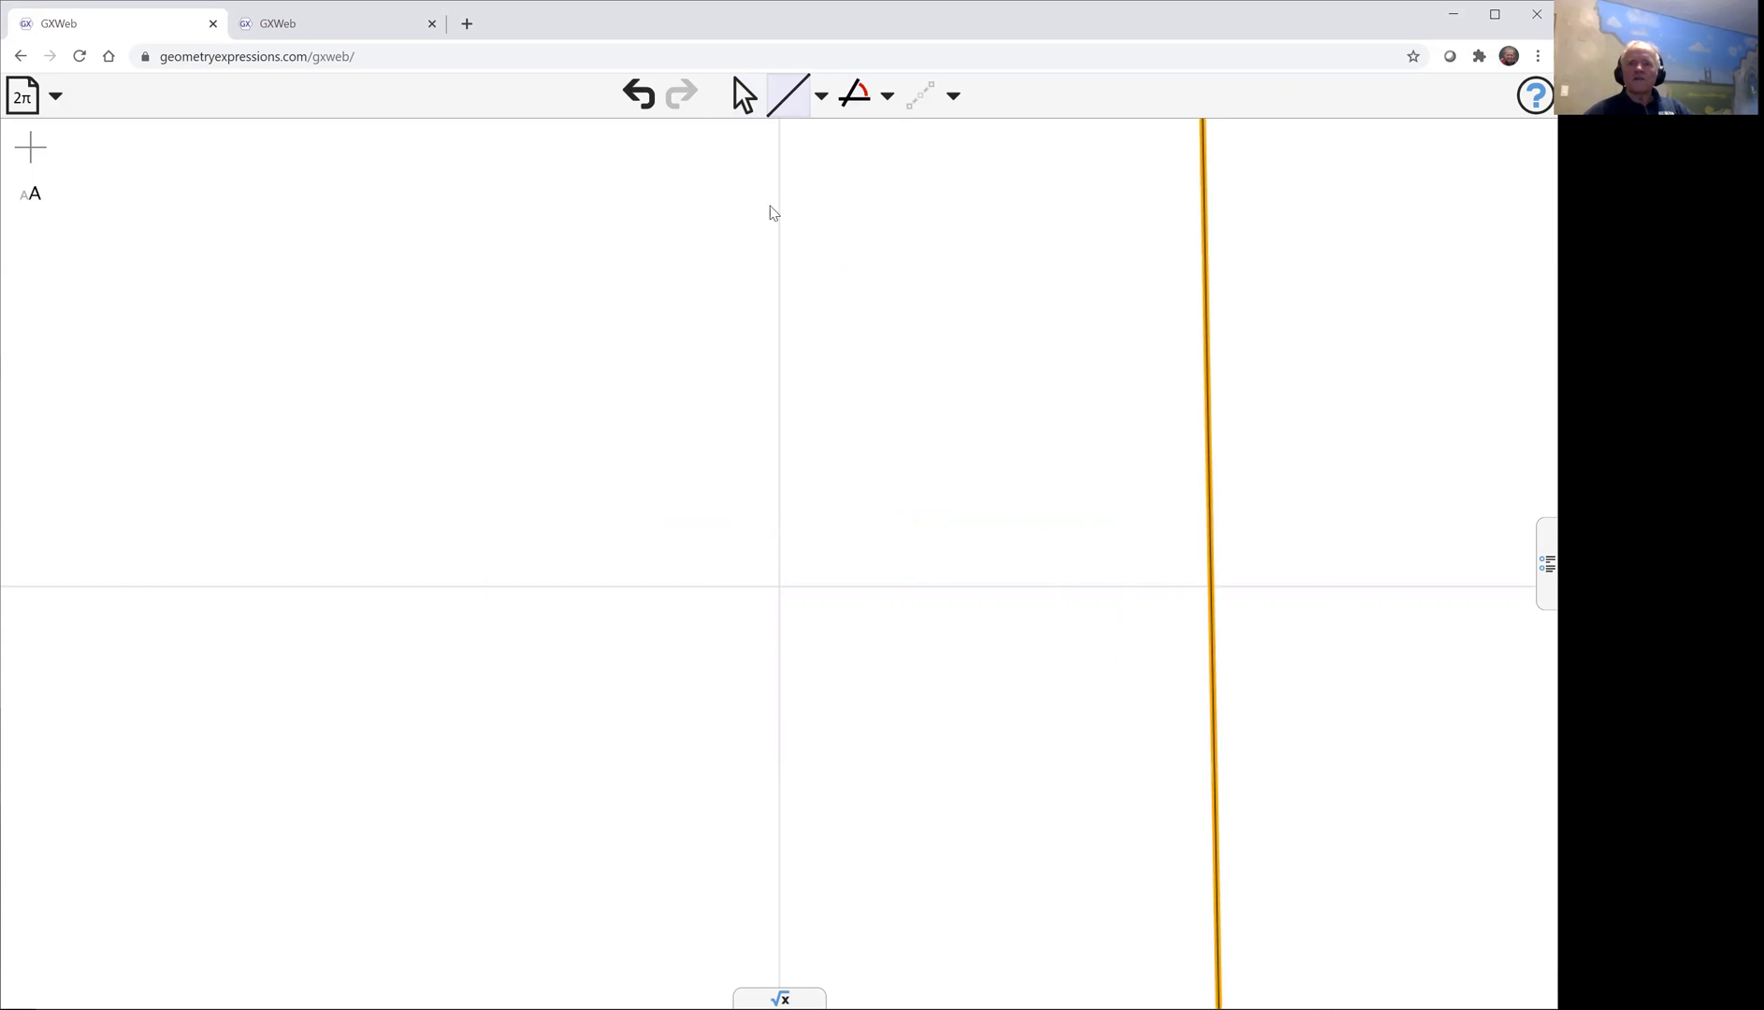
pyautogui.click(742, 99)
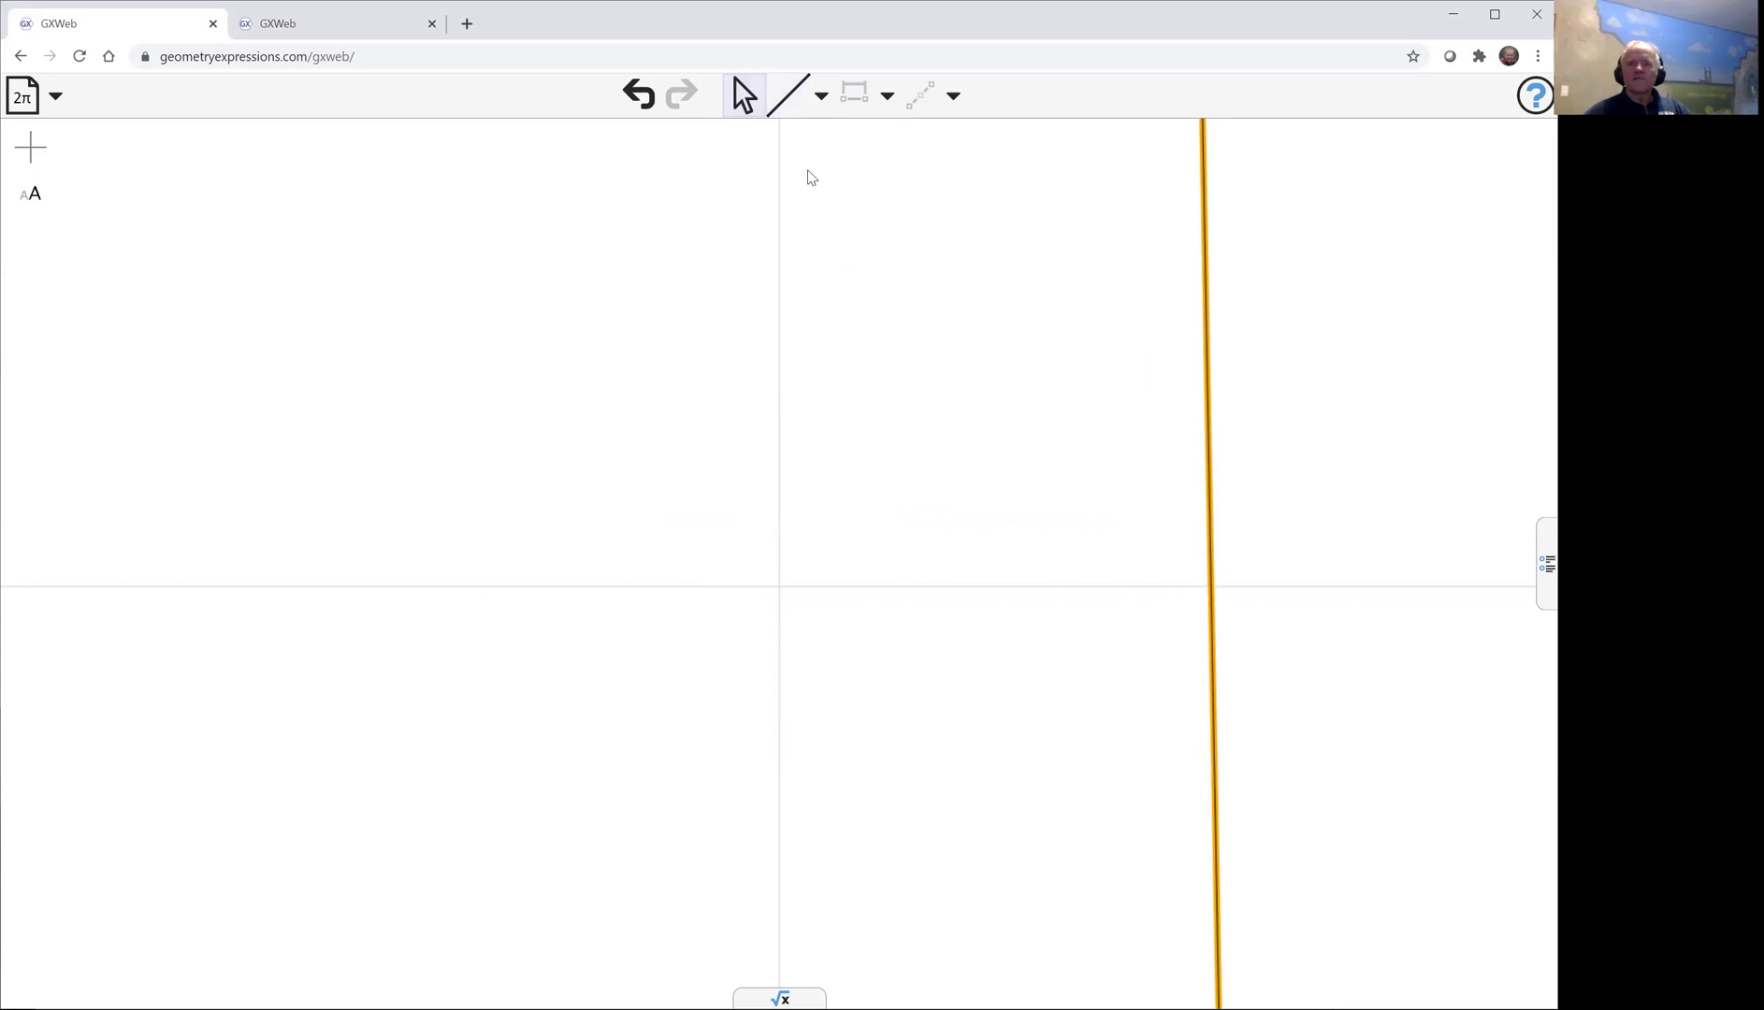
# Constrain the distance between the y-axis and the drawn line to a.
pyautogui.click(780, 373)
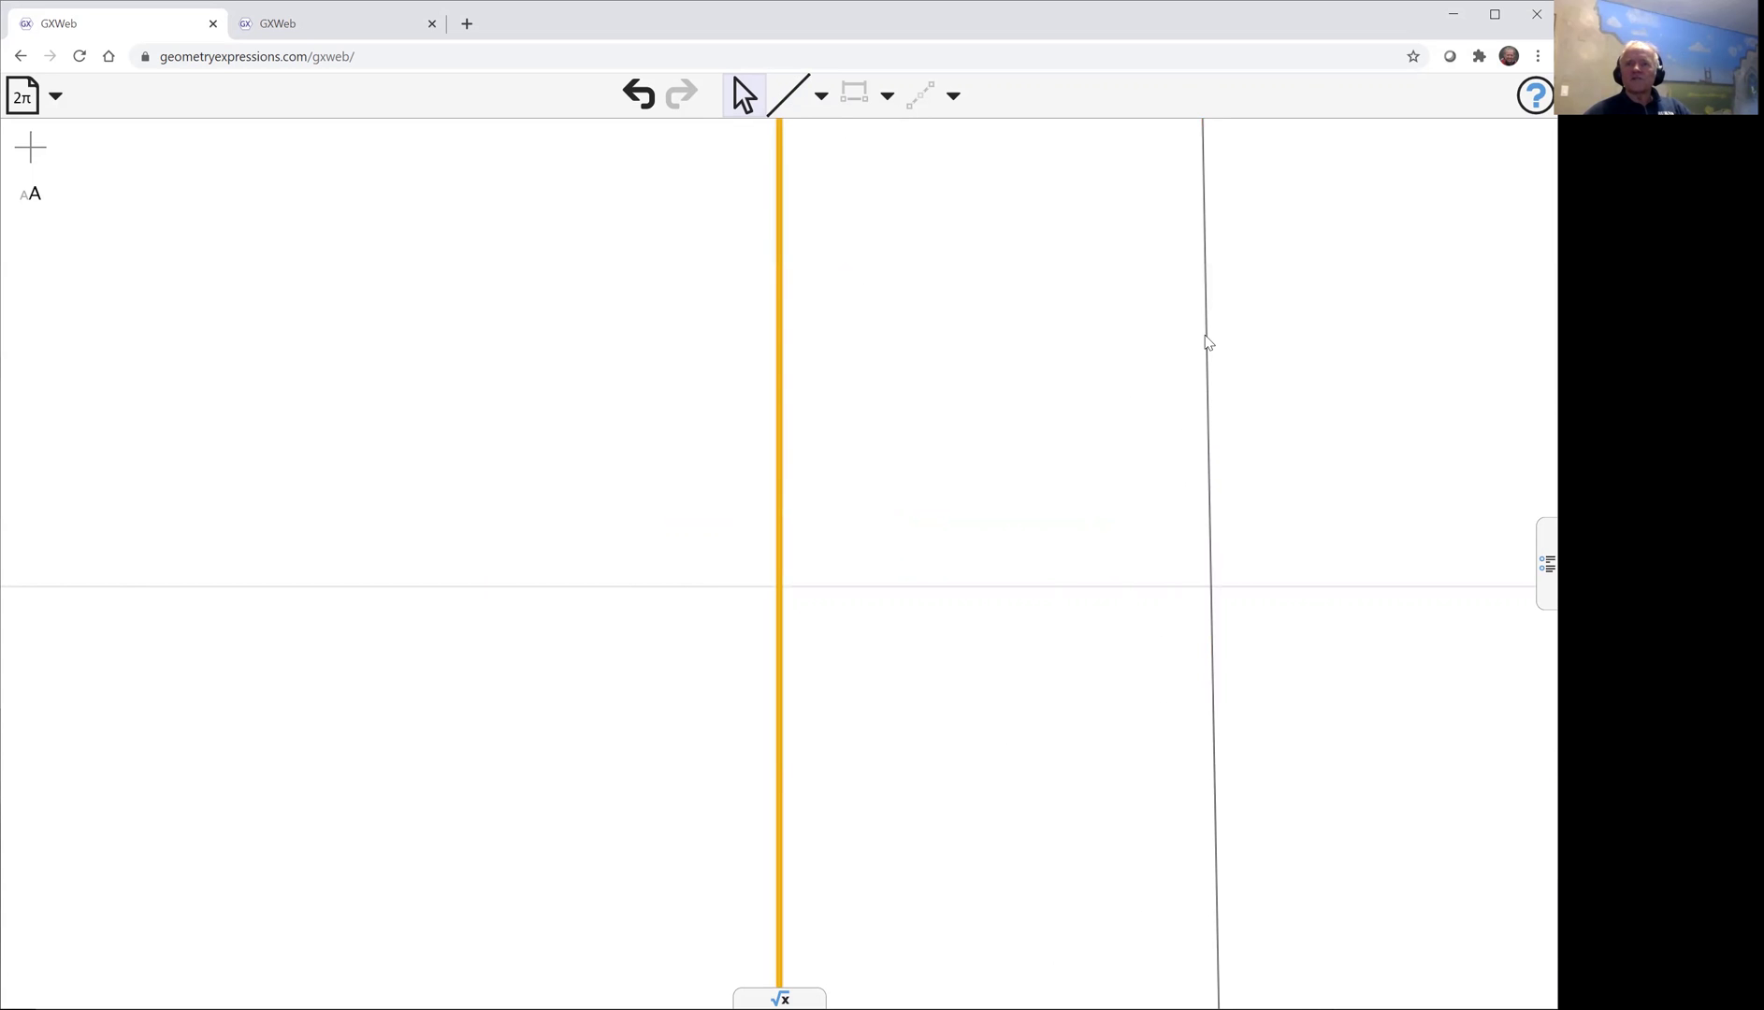
pyautogui.click(1206, 309)
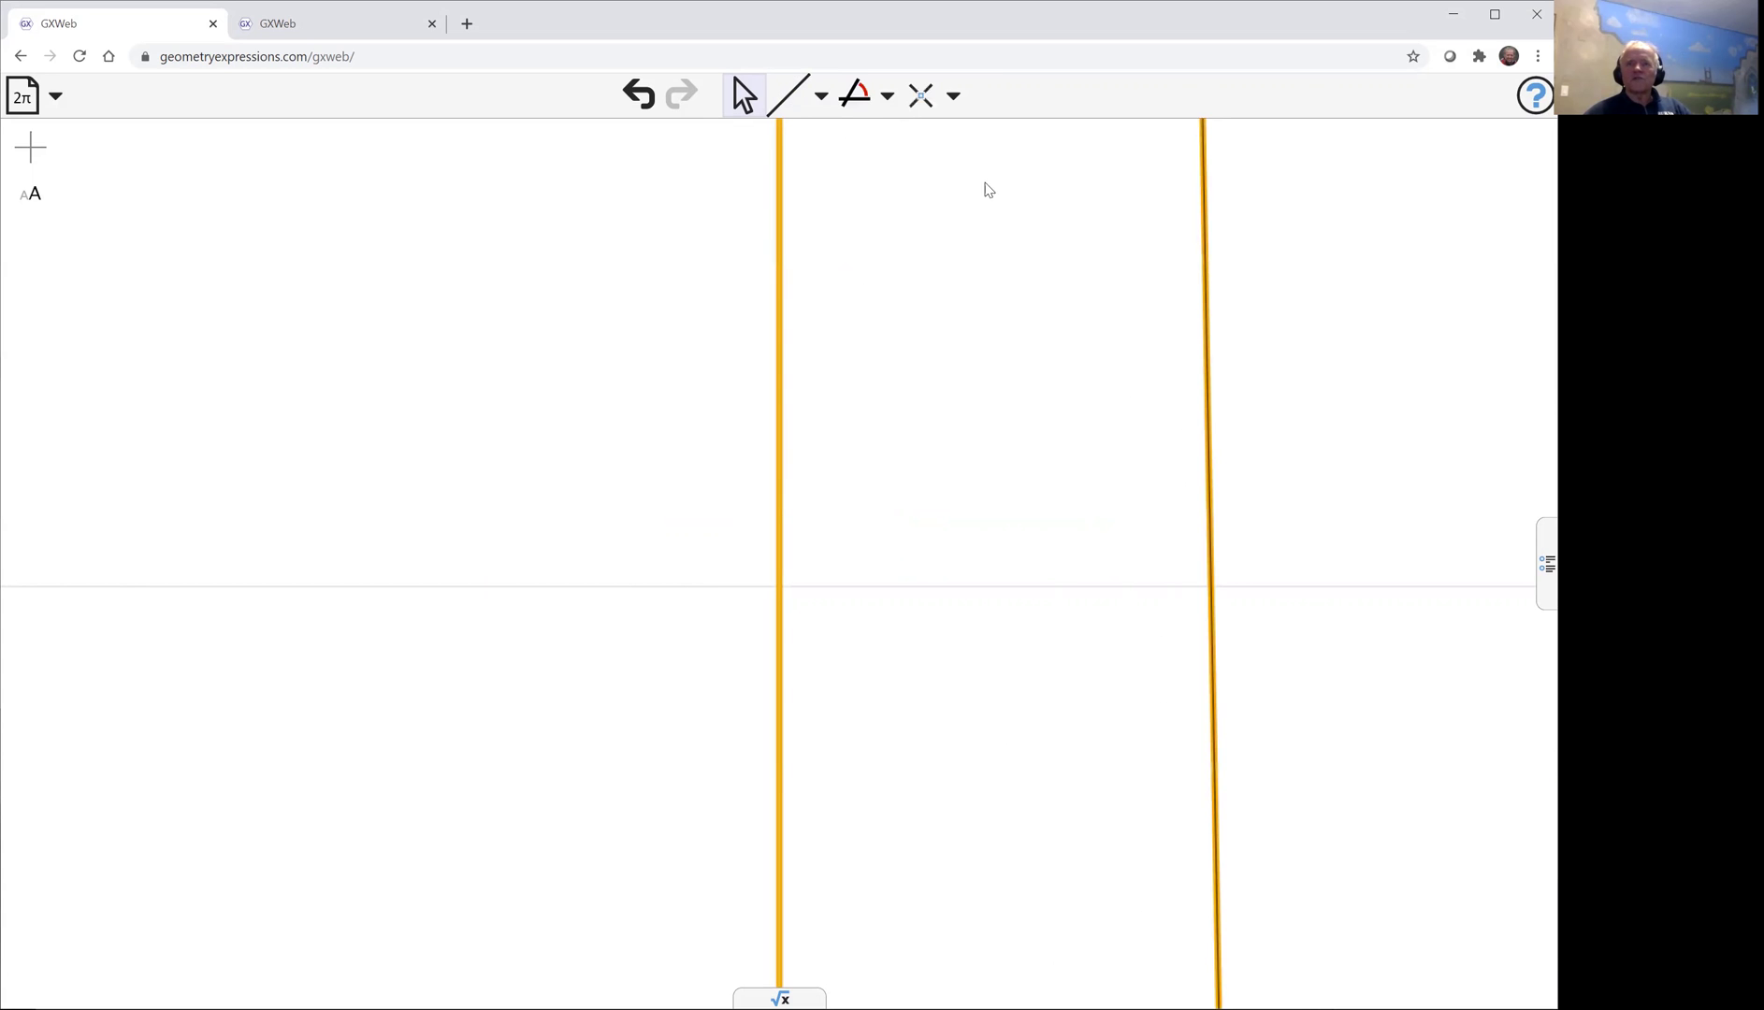
pyautogui.click(885, 103)
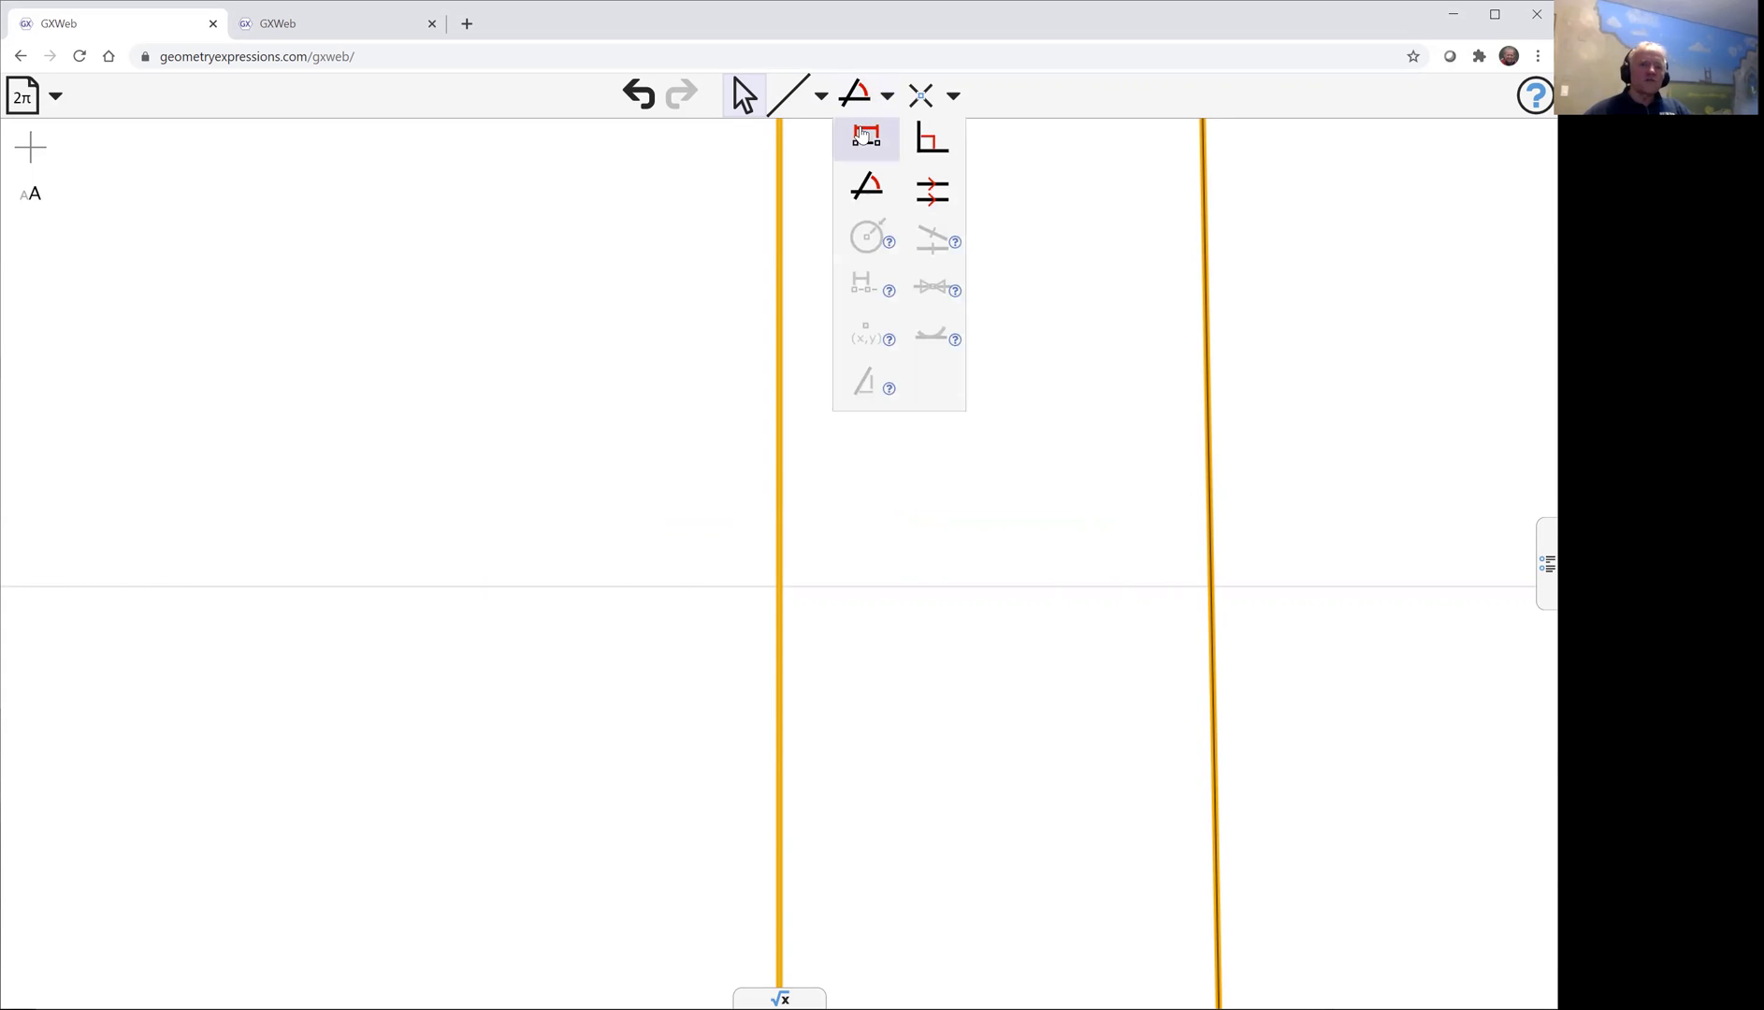
pyautogui.click(867, 138)
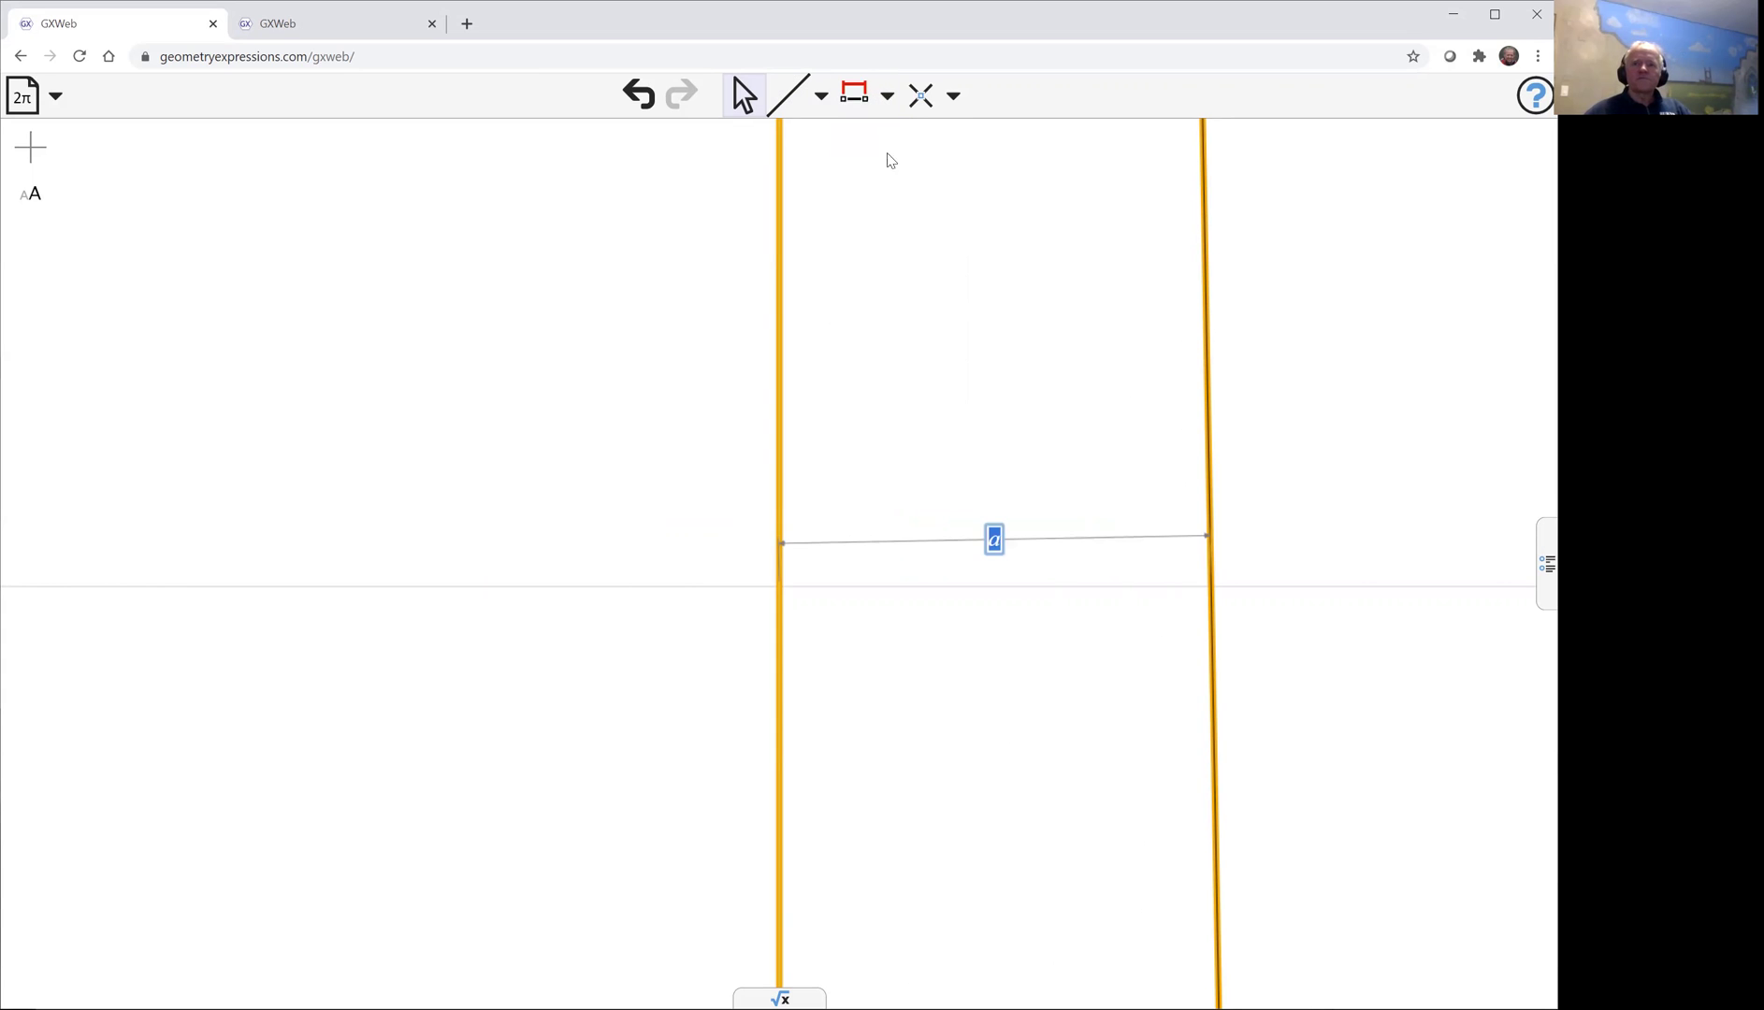
pyautogui.click(1074, 251)
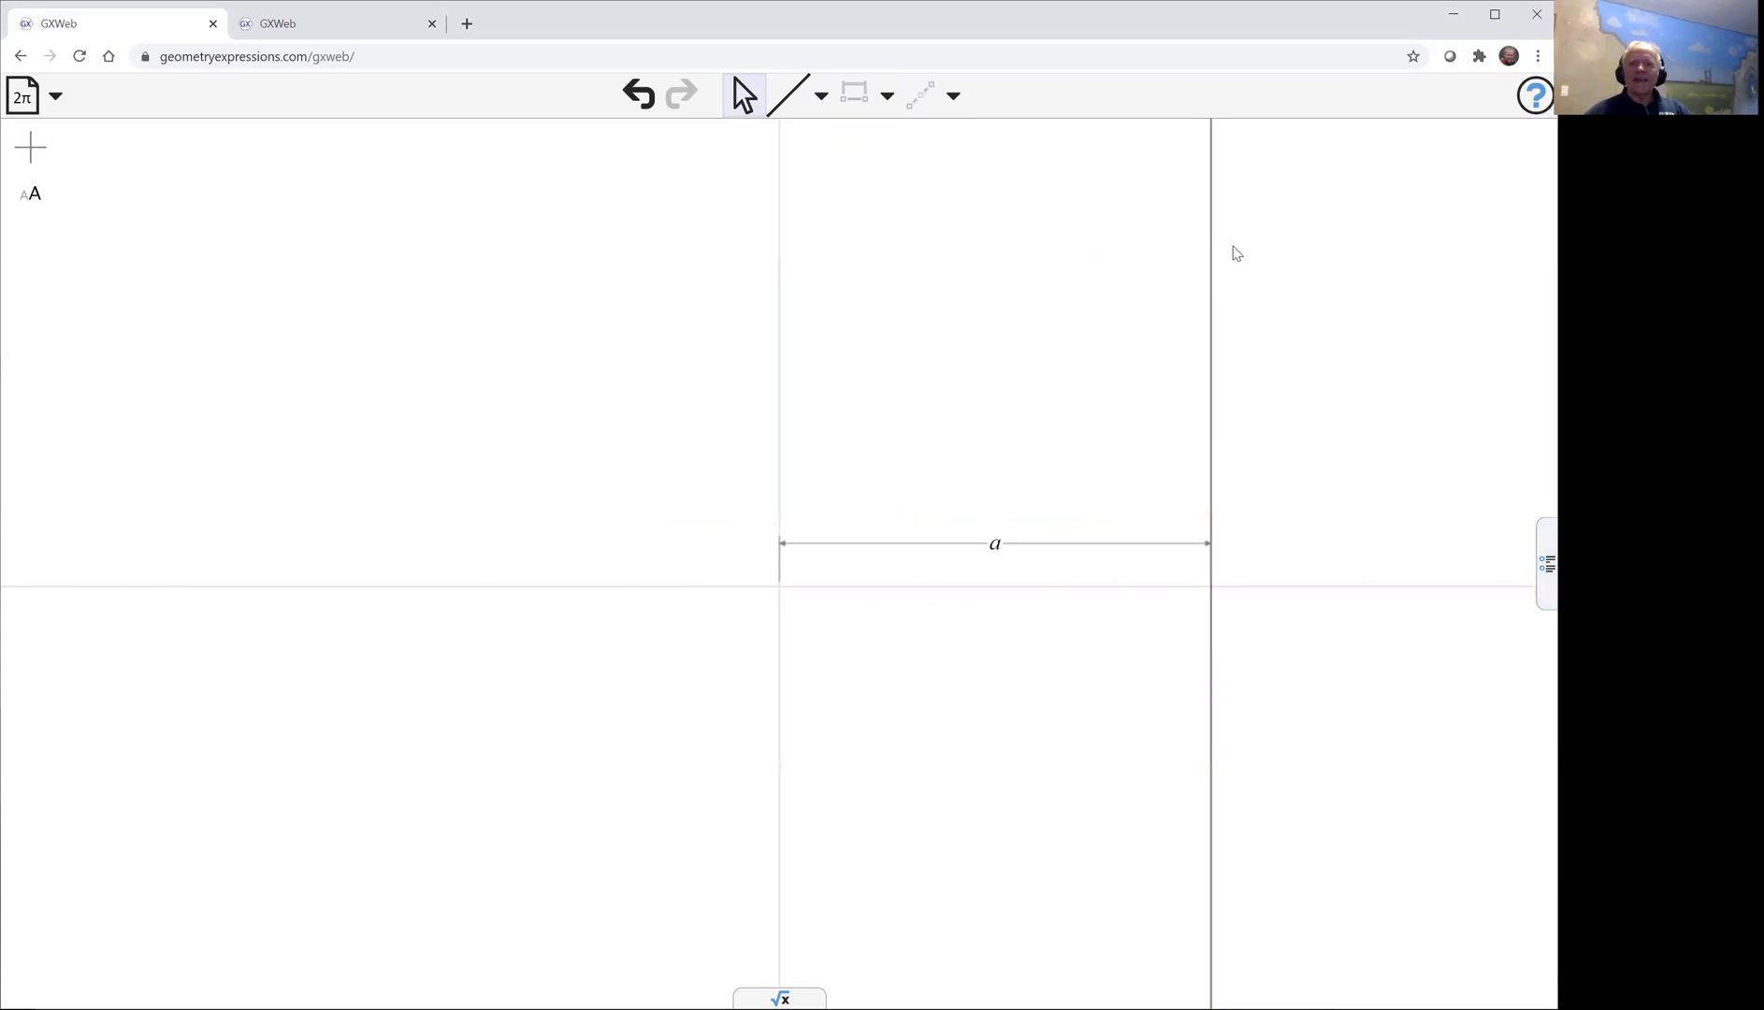
# Draw a line segment from the origin to a point on the vertical line, above the x-axis.
pyautogui.click(820, 97)
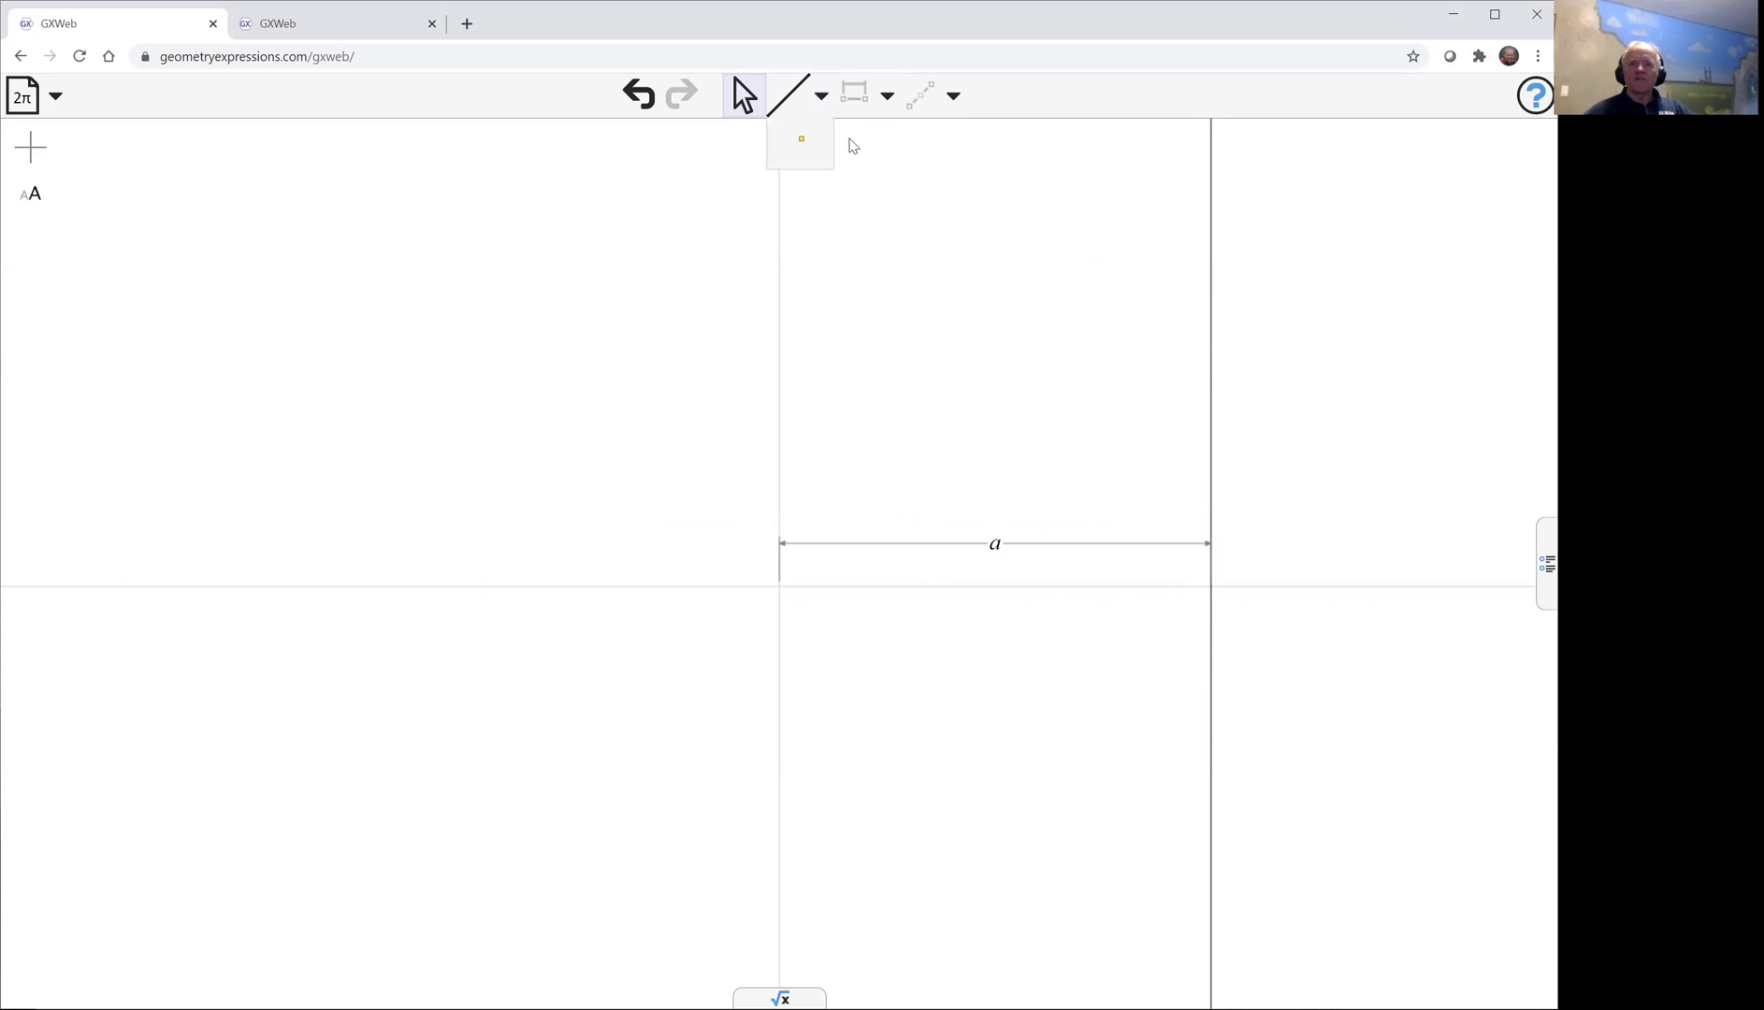
pyautogui.click(800, 185)
pyautogui.click(900, 251)
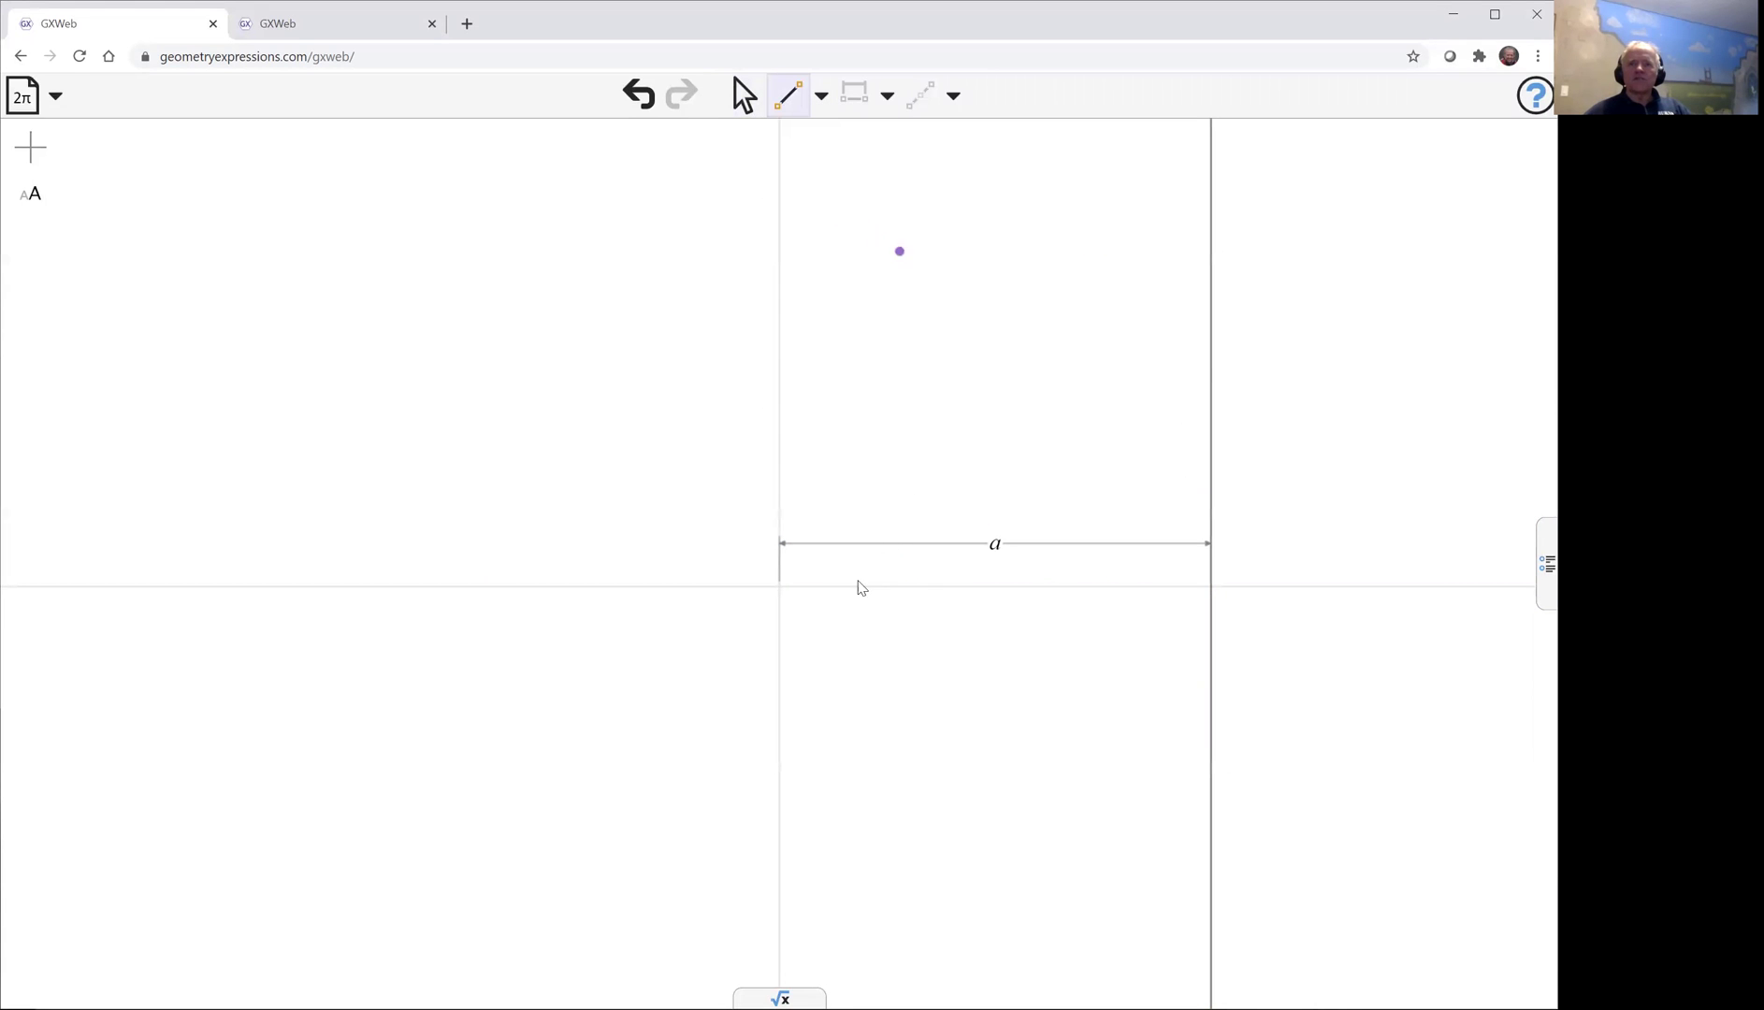
pyautogui.click(779, 587)
pyautogui.click(1211, 329)
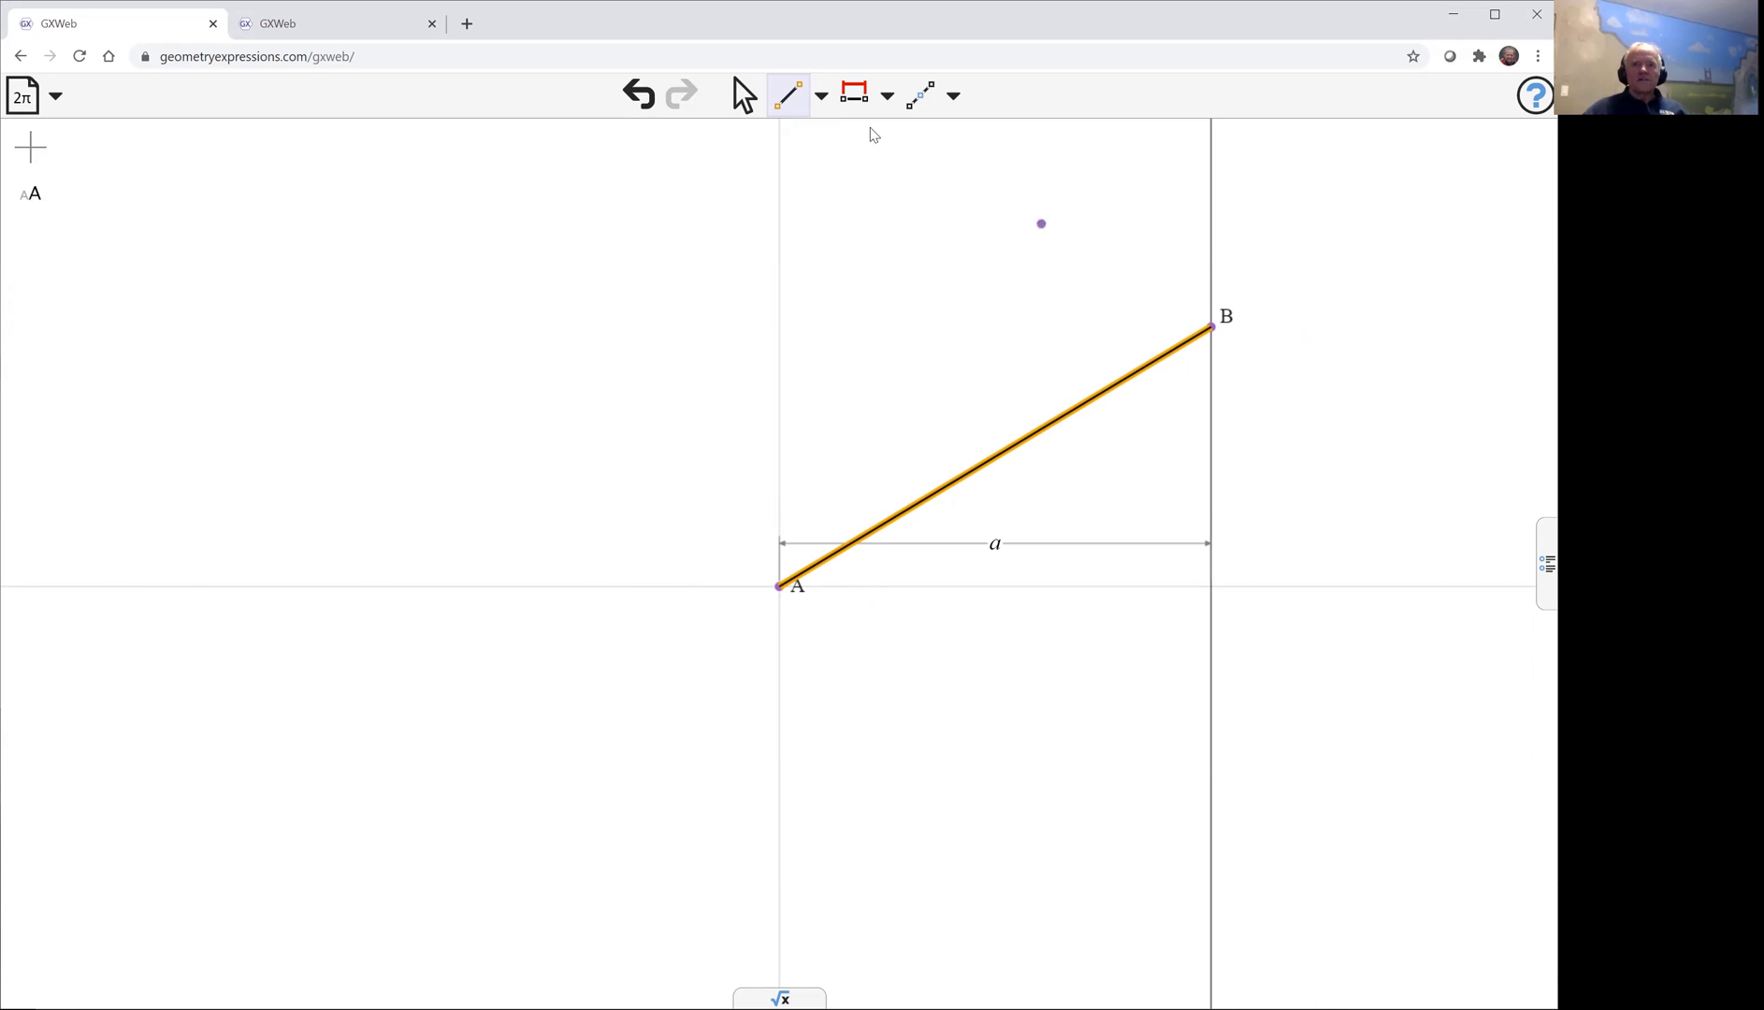
# Draw a roughly horizontal segment from B toward the y-axis and a second segment from its free end down to a point on AB.
pyautogui.click(884, 93)
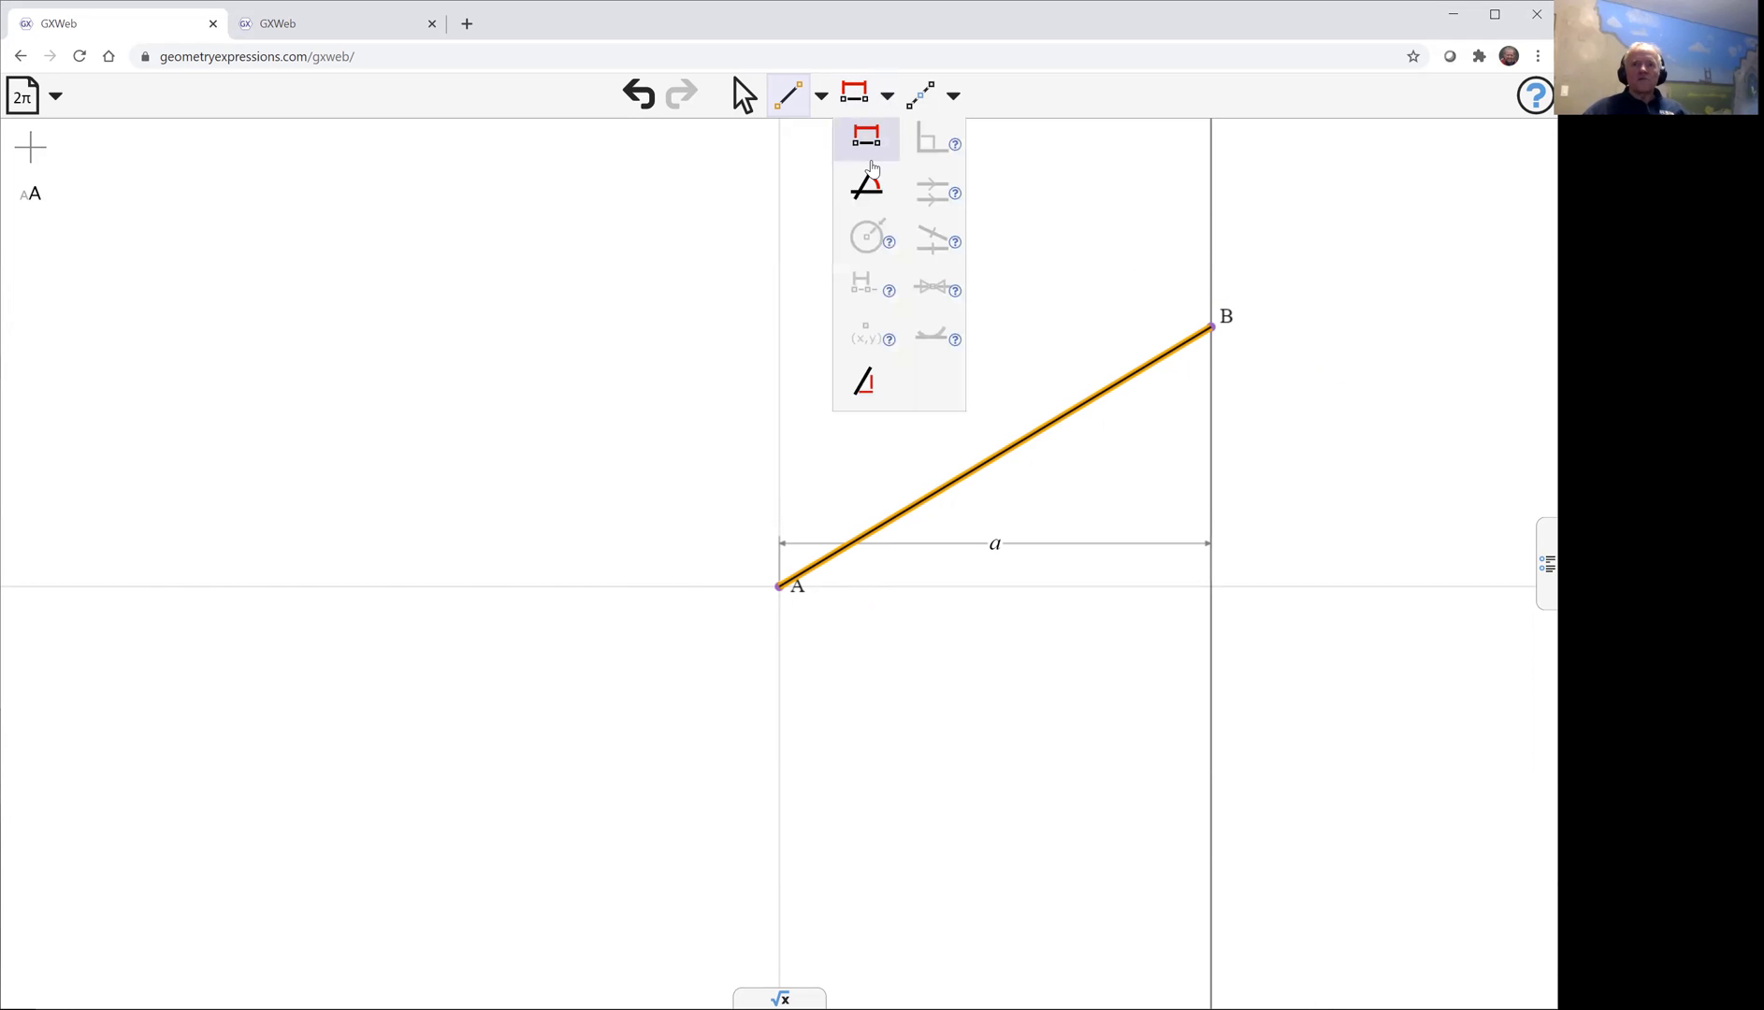
pyautogui.click(821, 98)
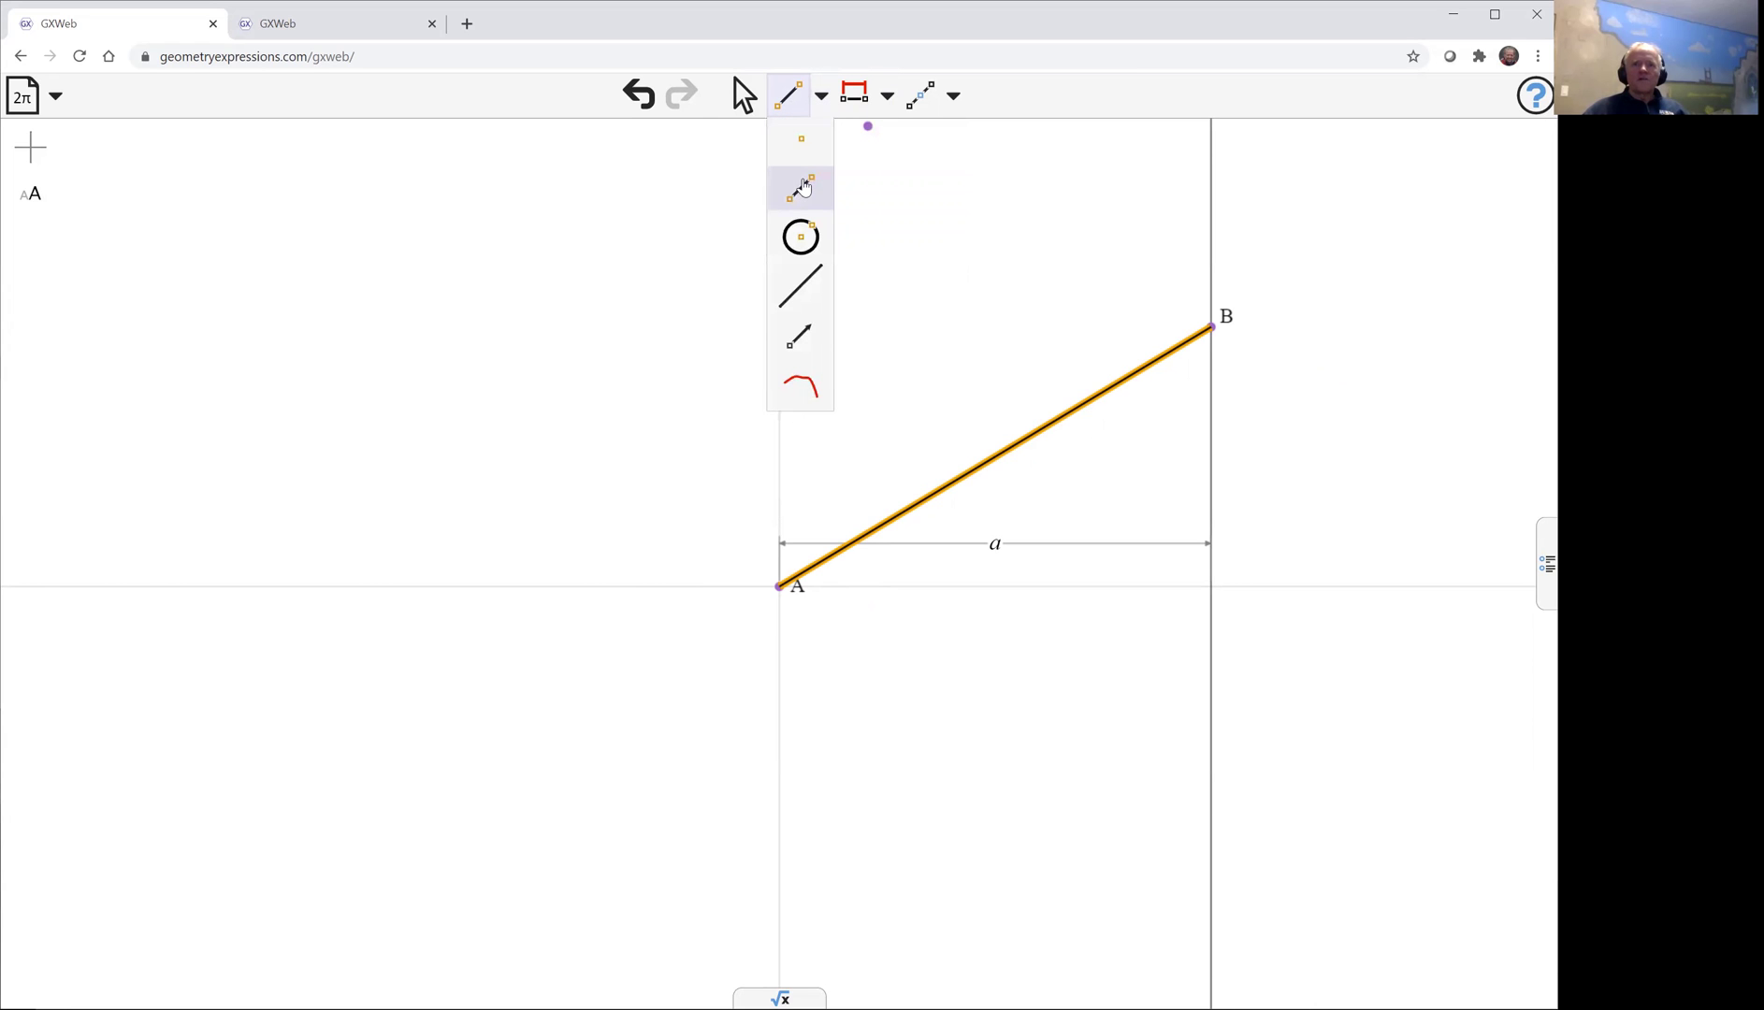
pyautogui.click(800, 187)
pyautogui.moveTo(1107, 332)
pyautogui.mouseDown()
pyautogui.moveTo(1028, 335)
pyautogui.moveTo(1027, 437)
pyautogui.mouseUp()
pyautogui.click(745, 95)
# Constrain segment BC perpendicular to the y-axis.
pyautogui.click(1090, 335)
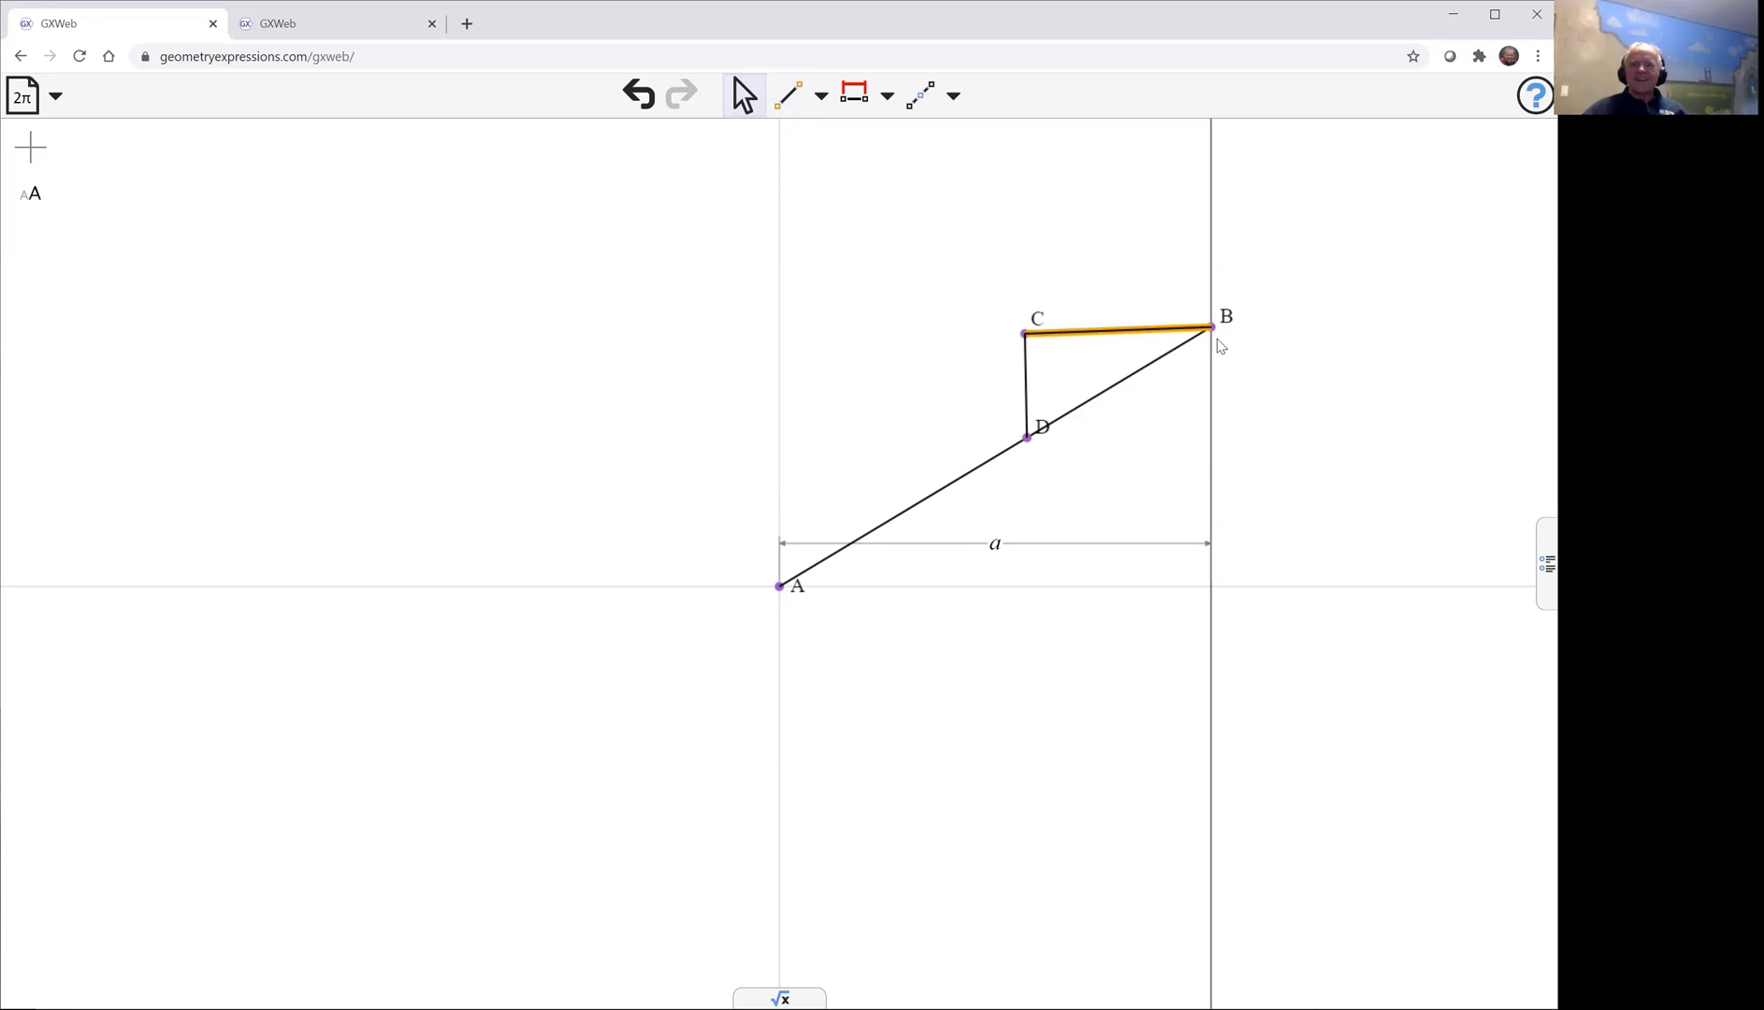
pyautogui.click(777, 283)
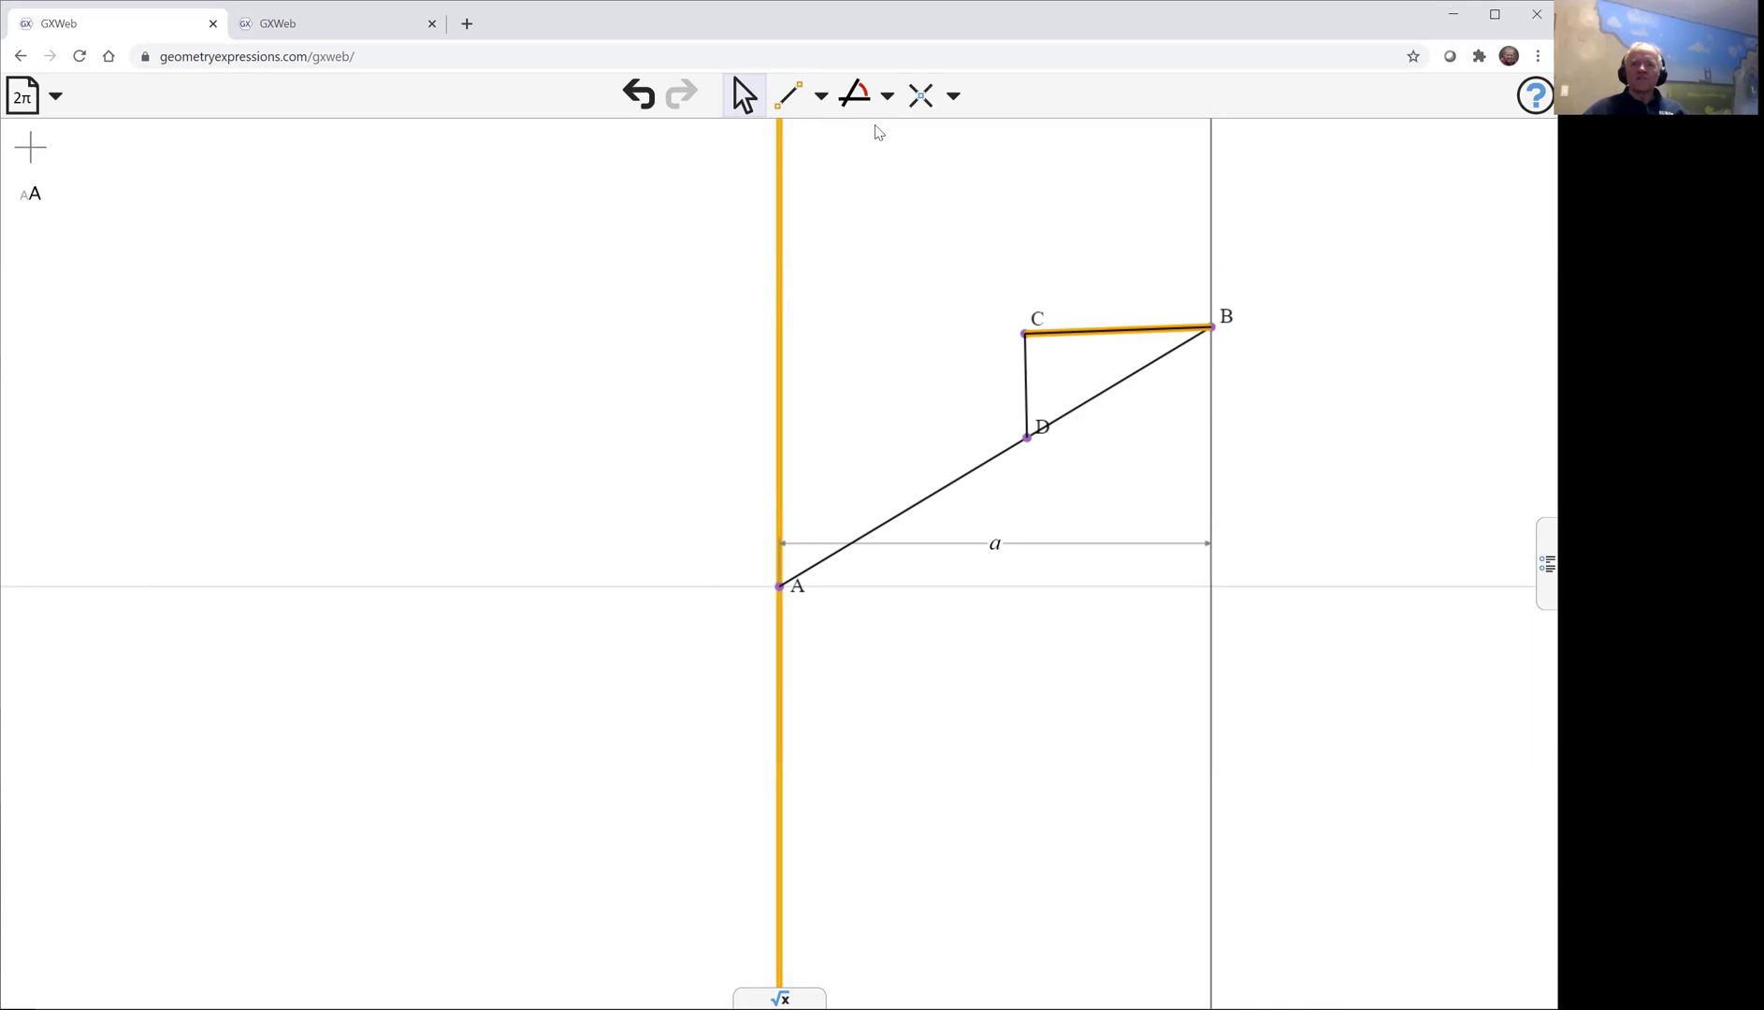
pyautogui.click(885, 96)
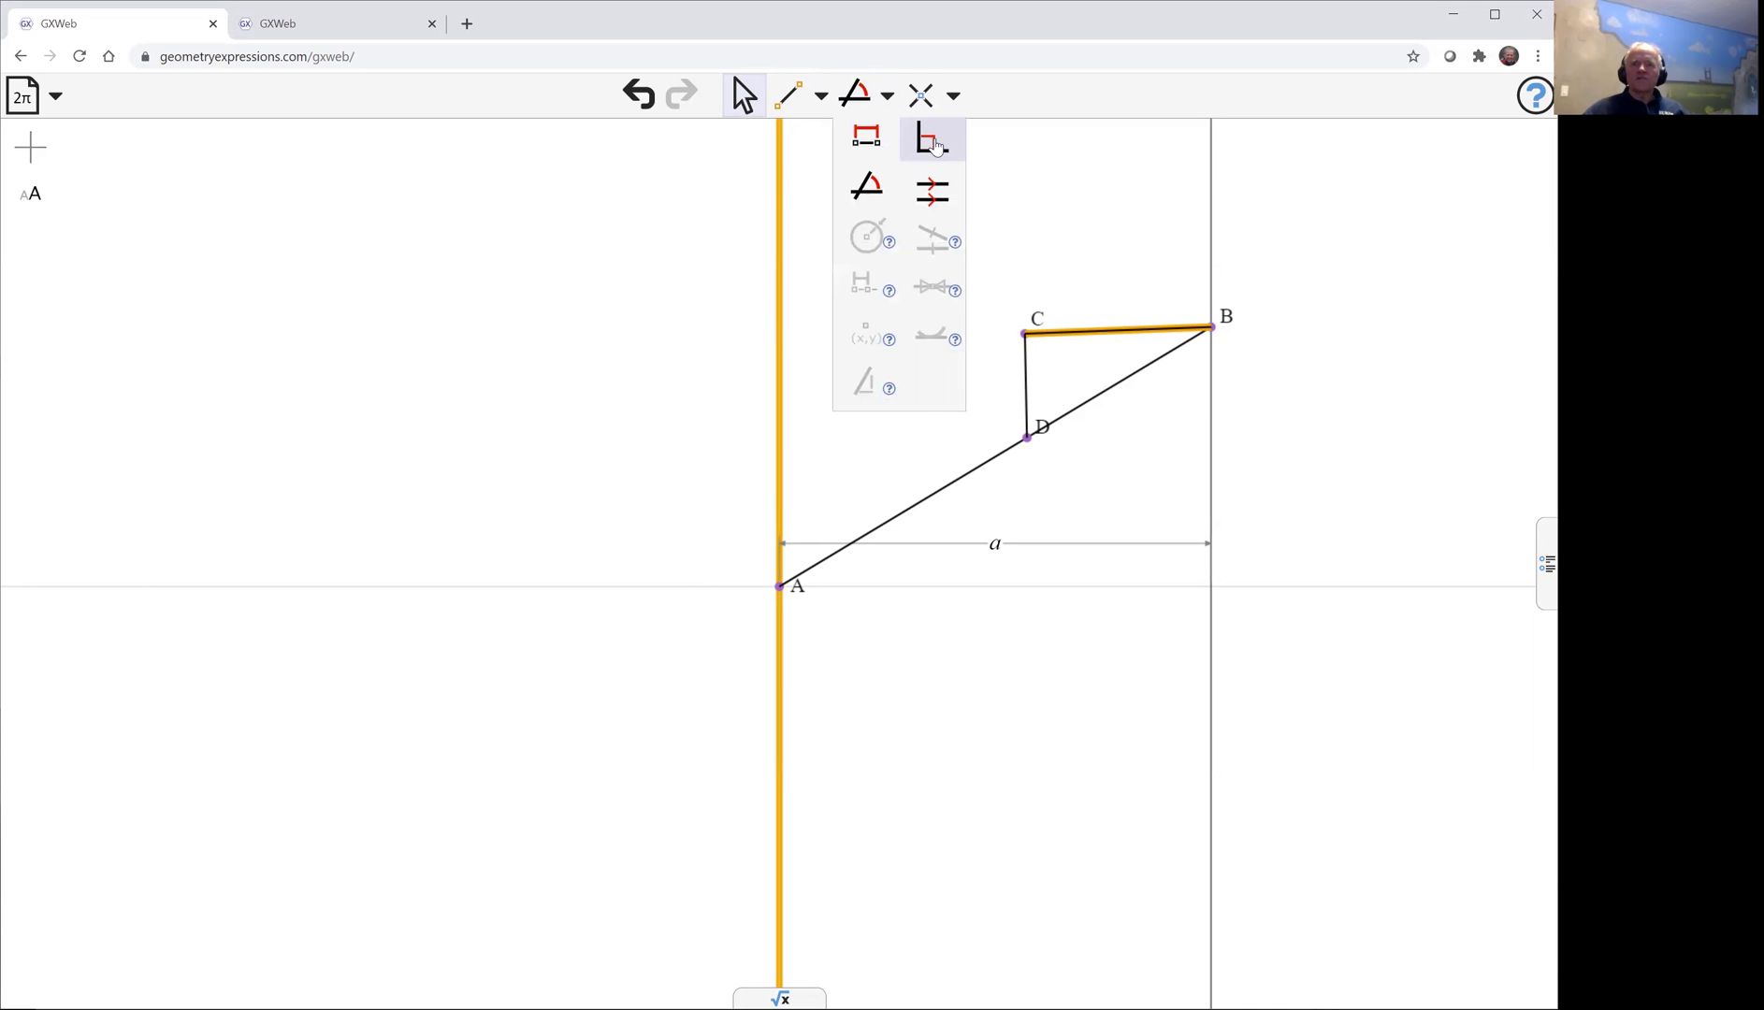
pyautogui.click(934, 143)
# Constrain segment CD perpendicular to segment BC.
pyautogui.click(1025, 378)
pyautogui.click(1091, 327)
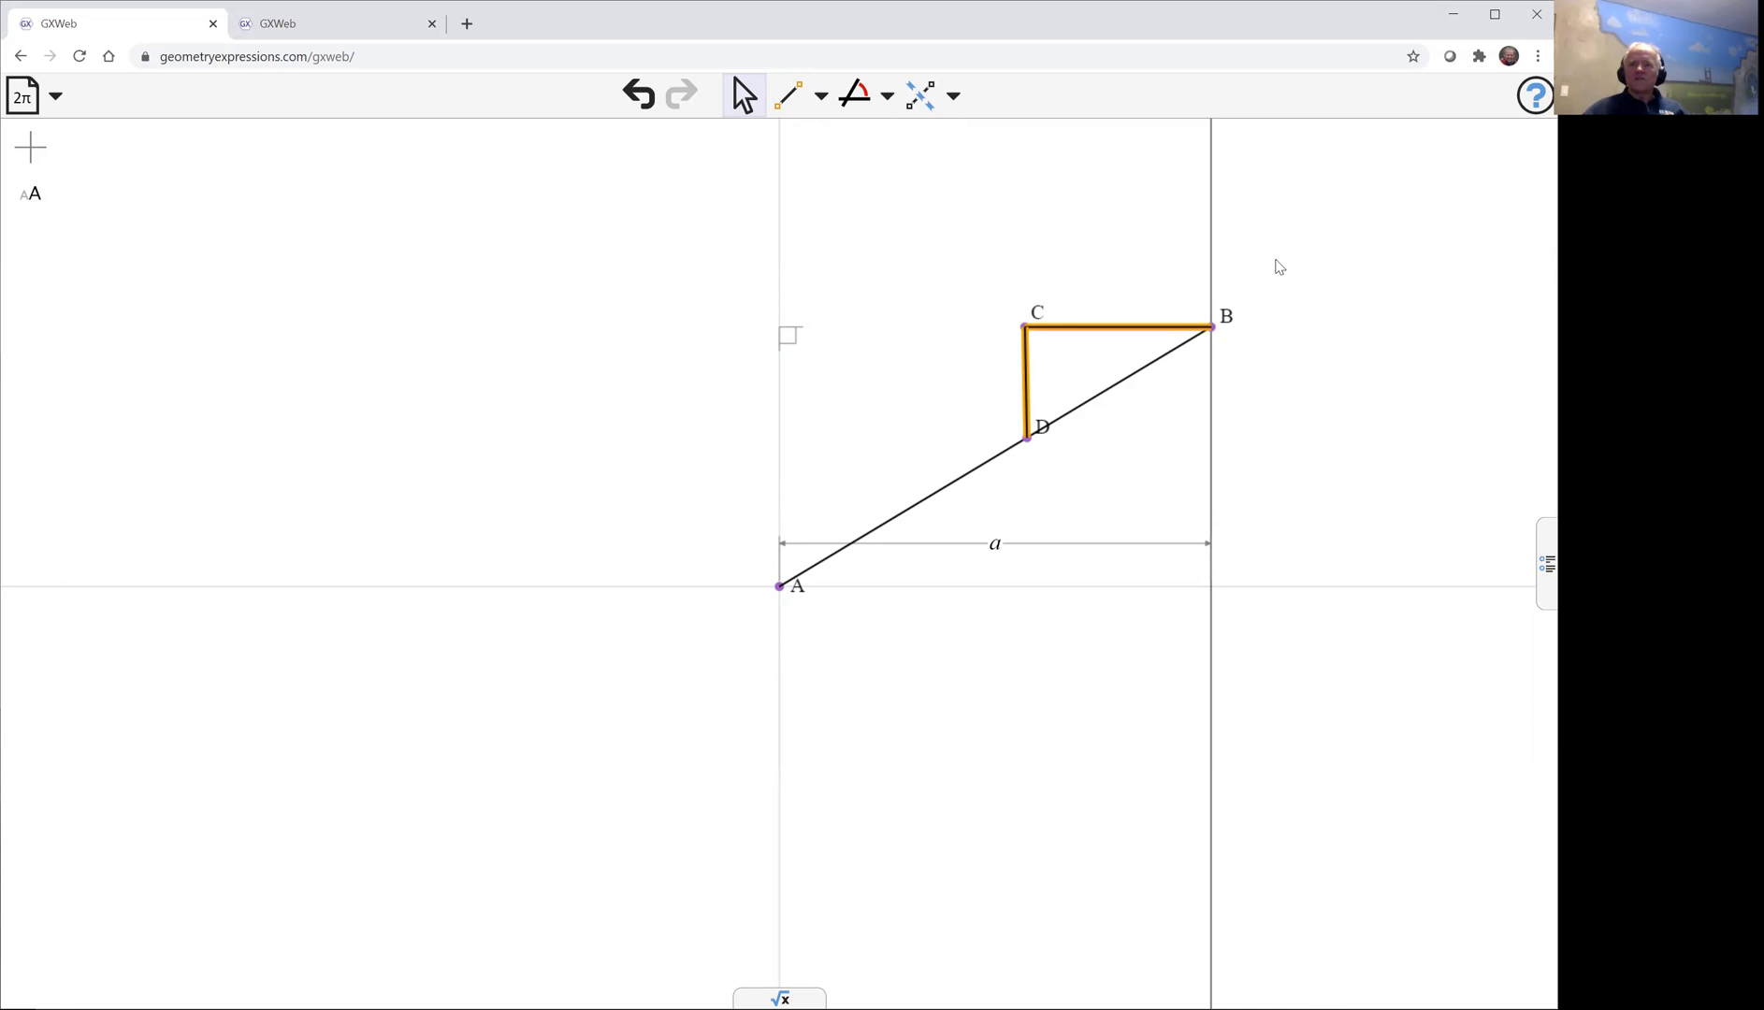
pyautogui.click(887, 99)
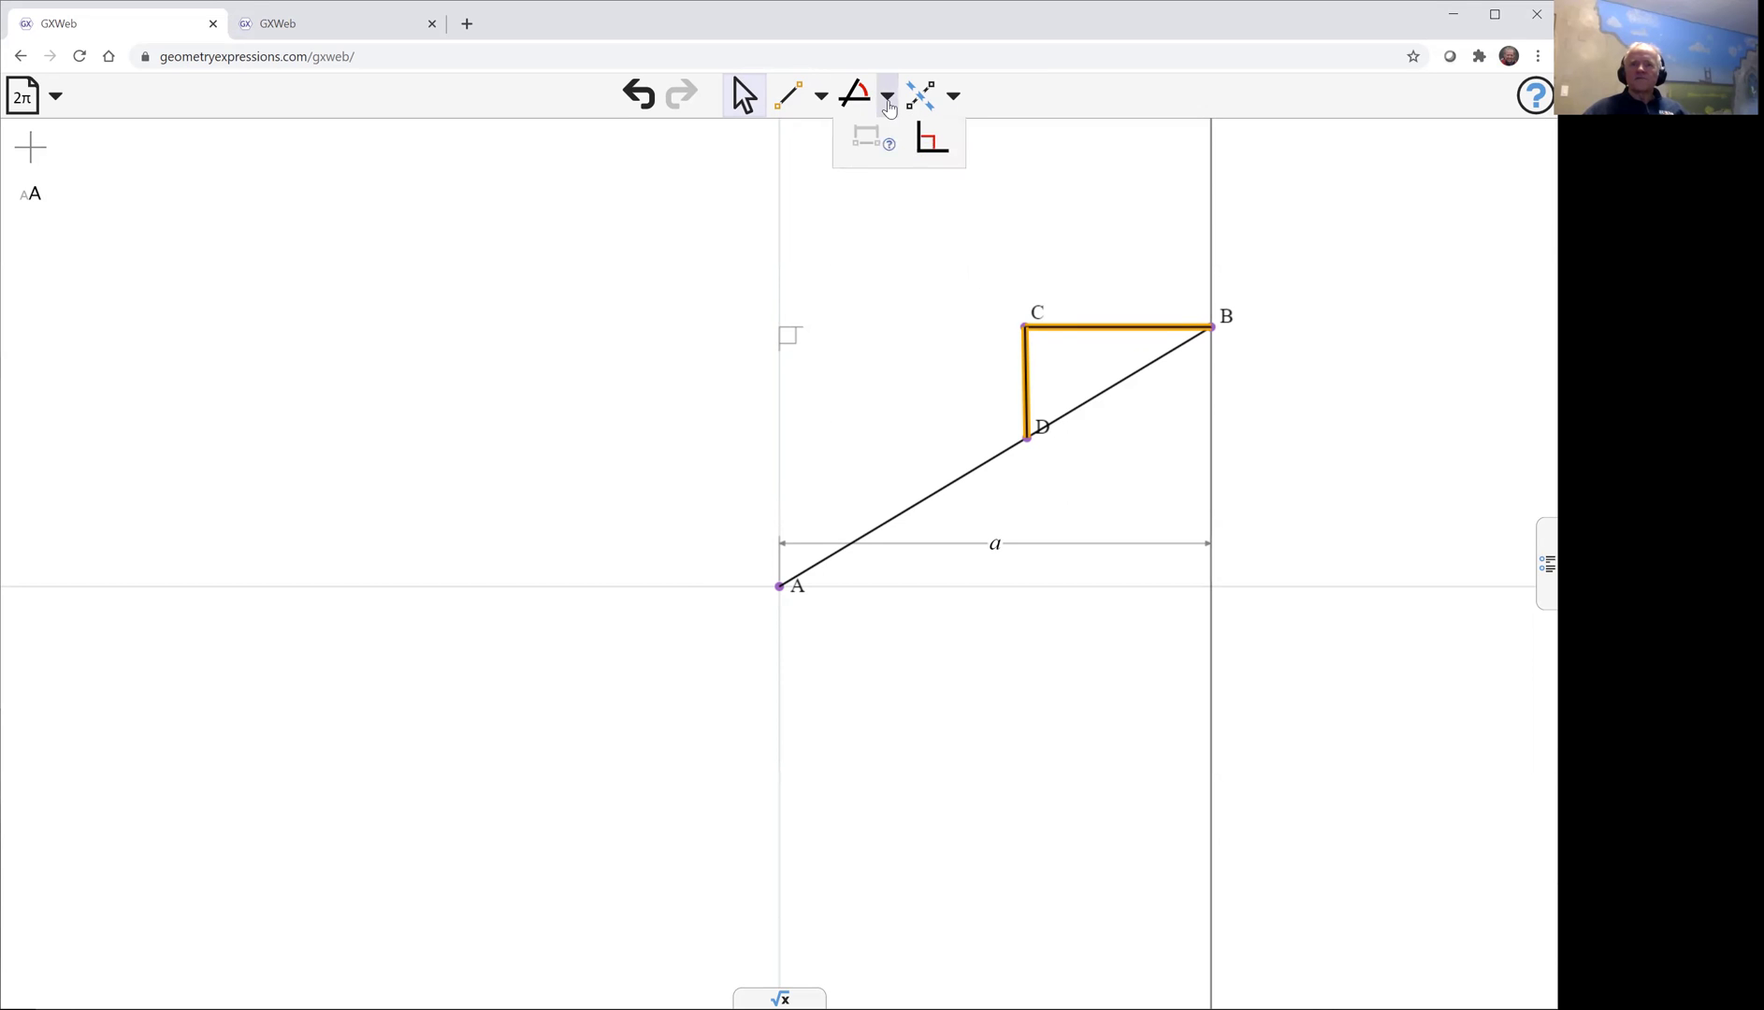
pyautogui.click(931, 140)
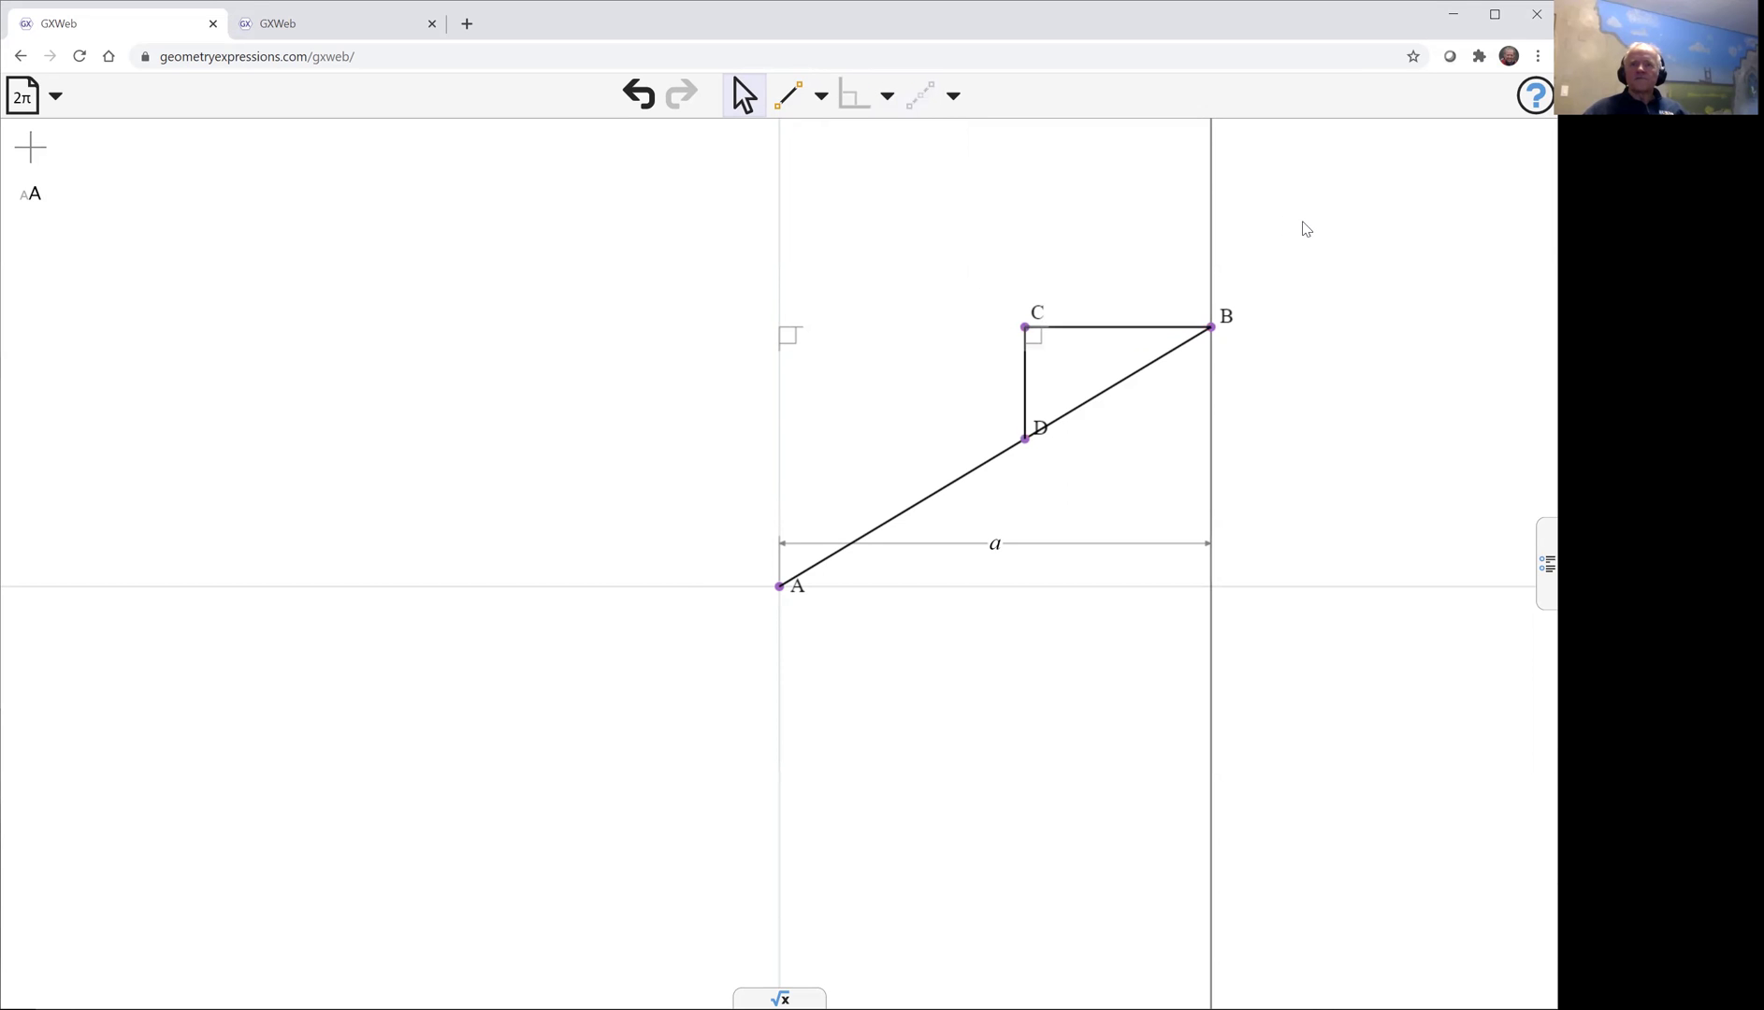
# Constrain the coordinates of point C to (x,y).
pyautogui.click(1026, 328)
pyautogui.click(853, 97)
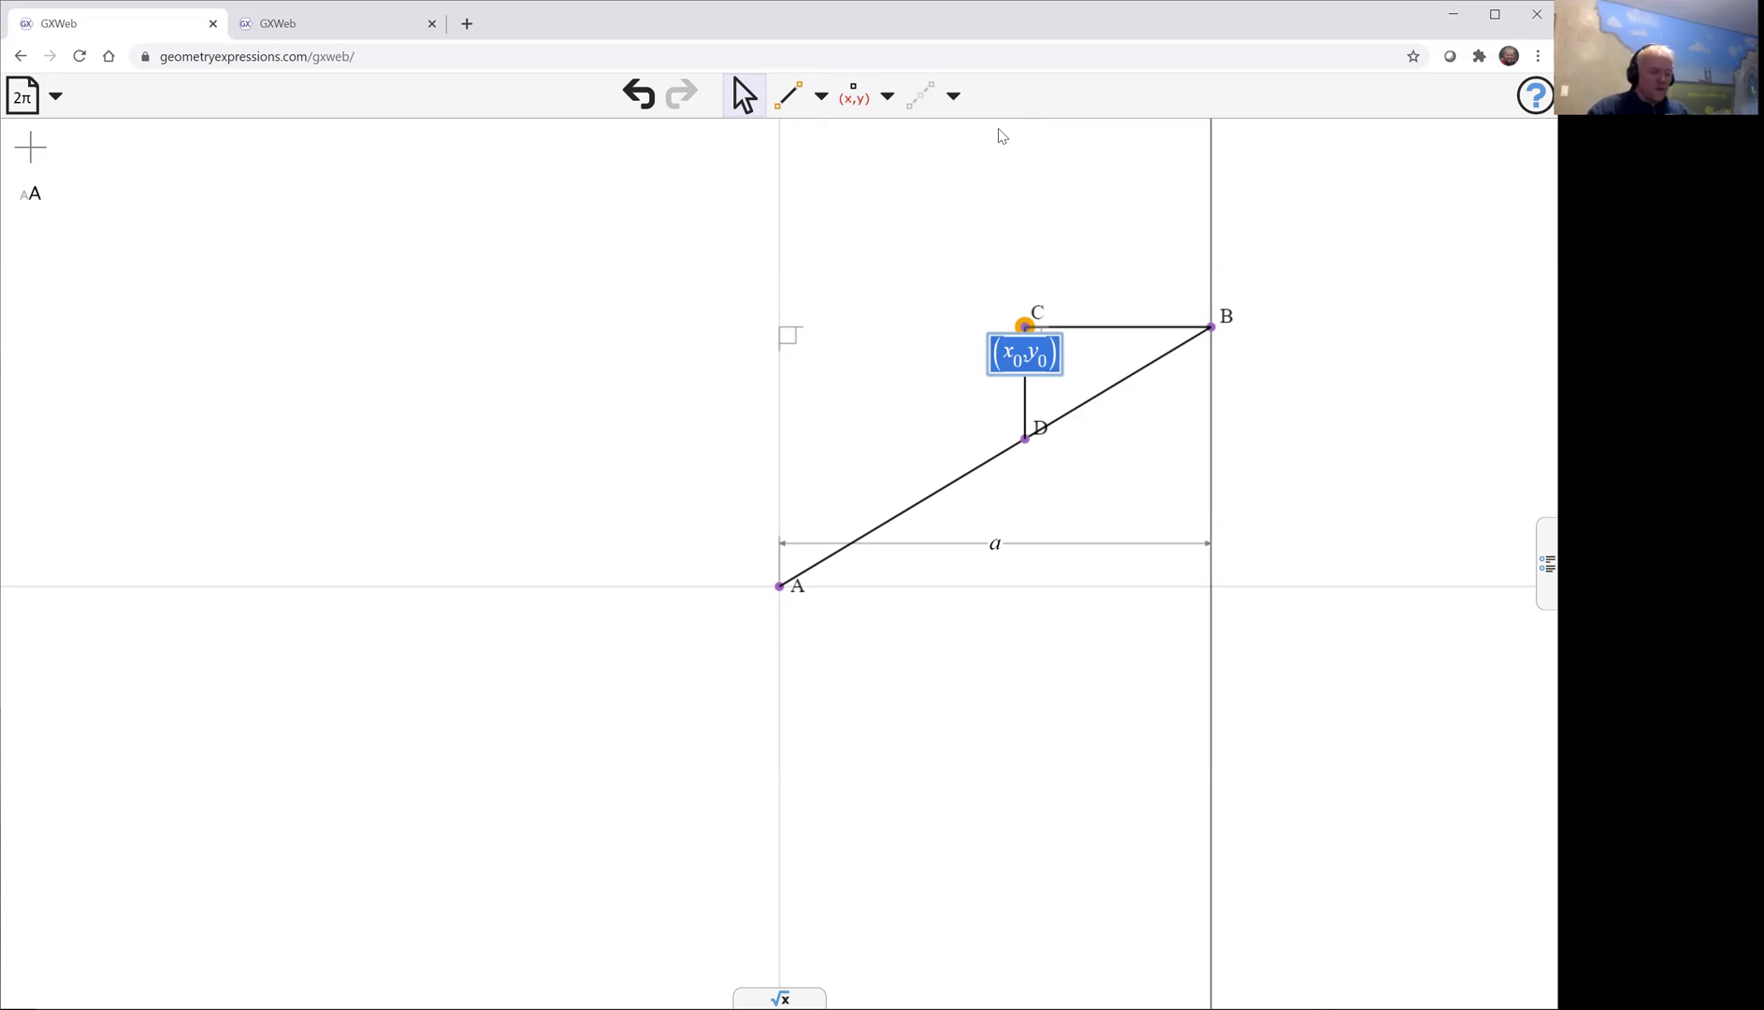
pyautogui.write('x,y')
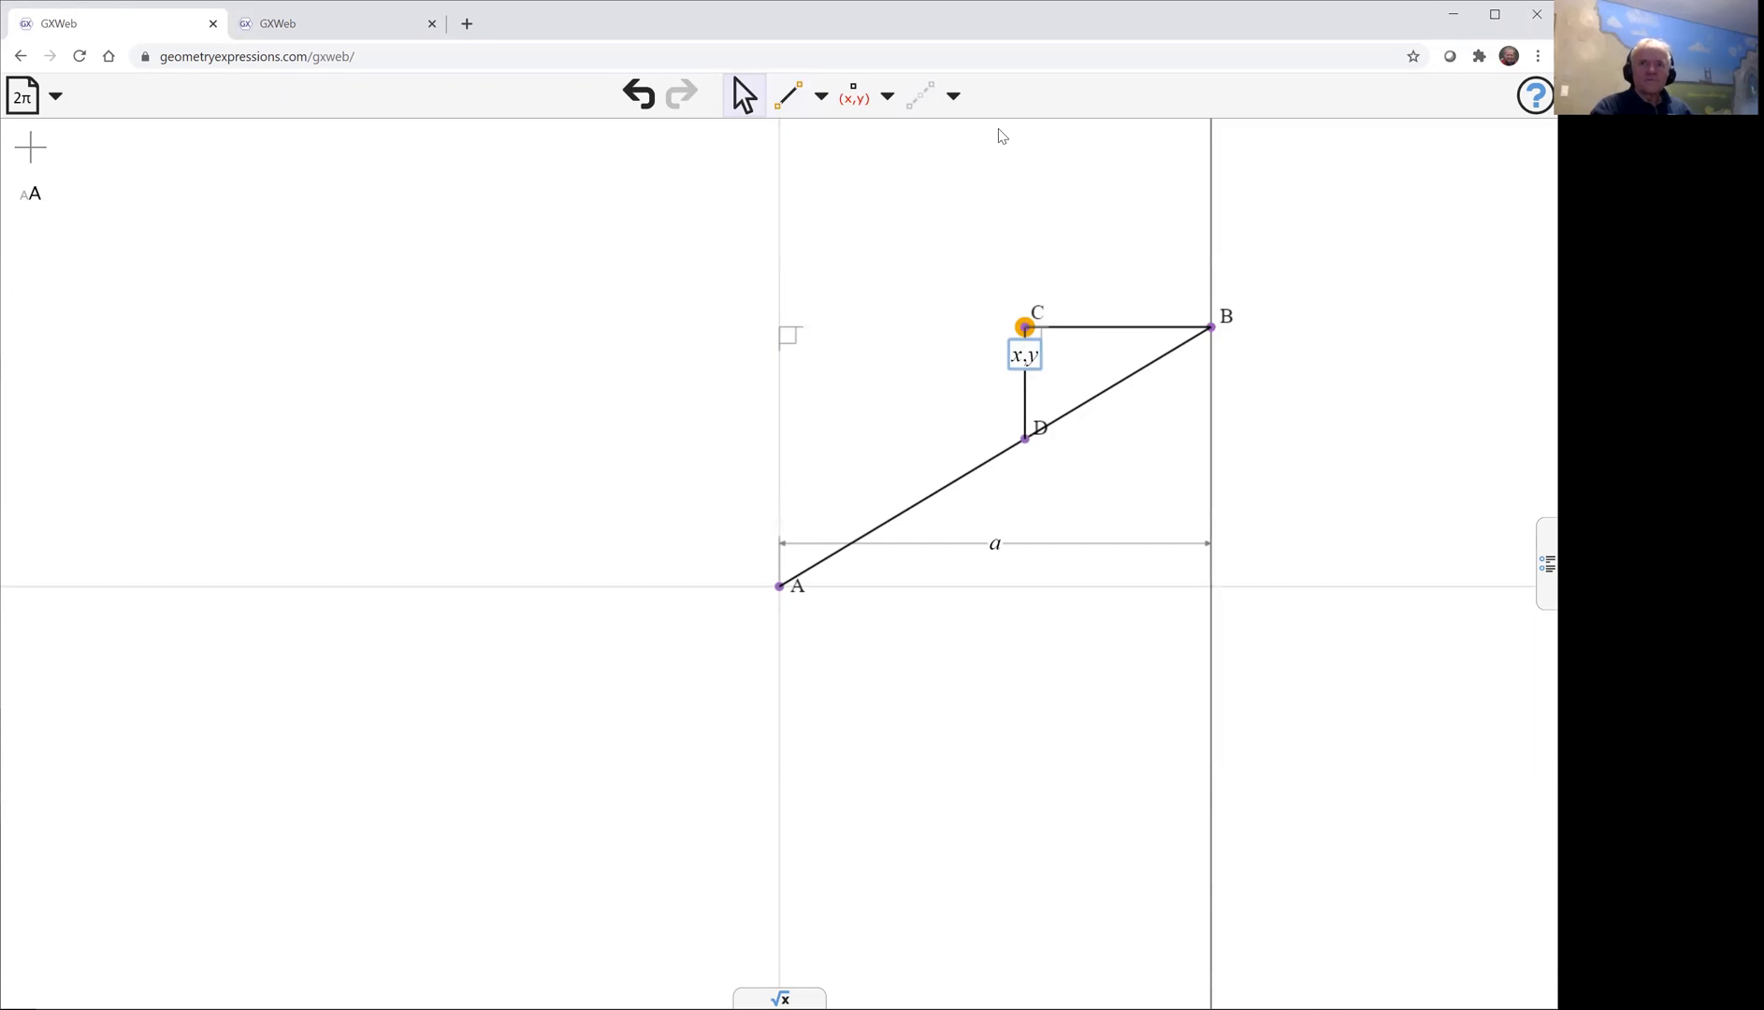
pyautogui.press('Return')
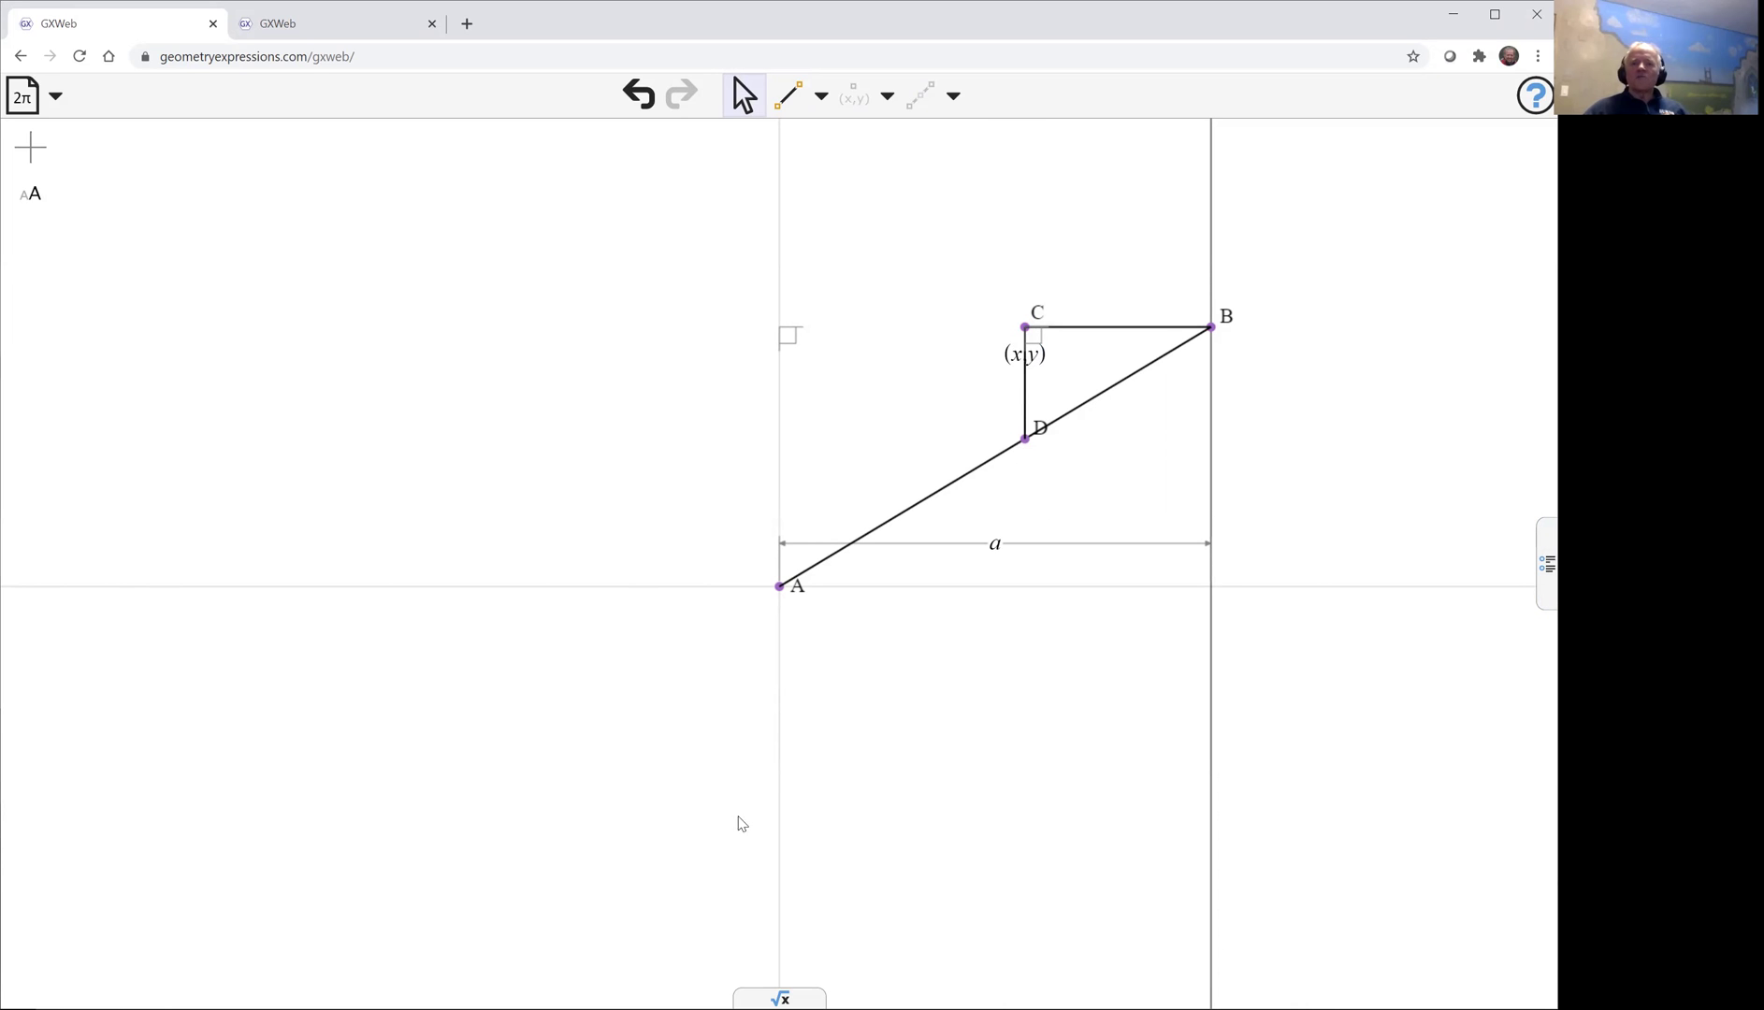
# Compute the symbolic coordinates of point D with the expression coordinates(D).
pyautogui.click(779, 998)
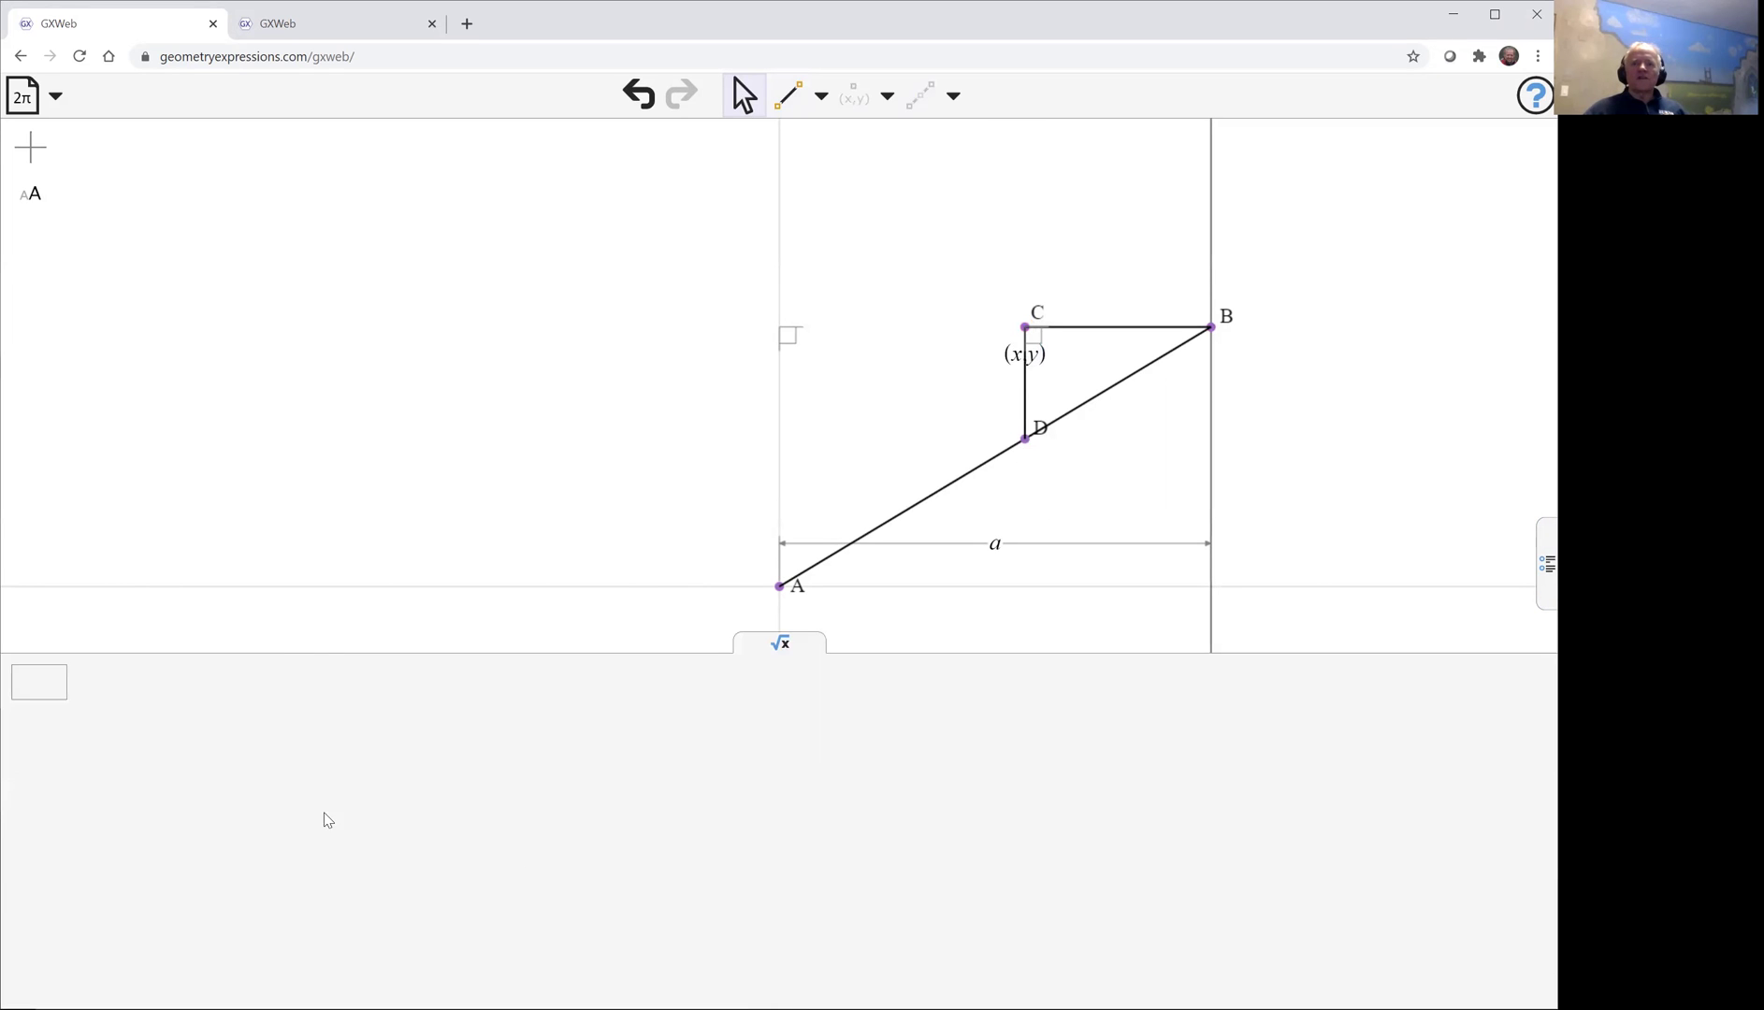
pyautogui.click(63, 685)
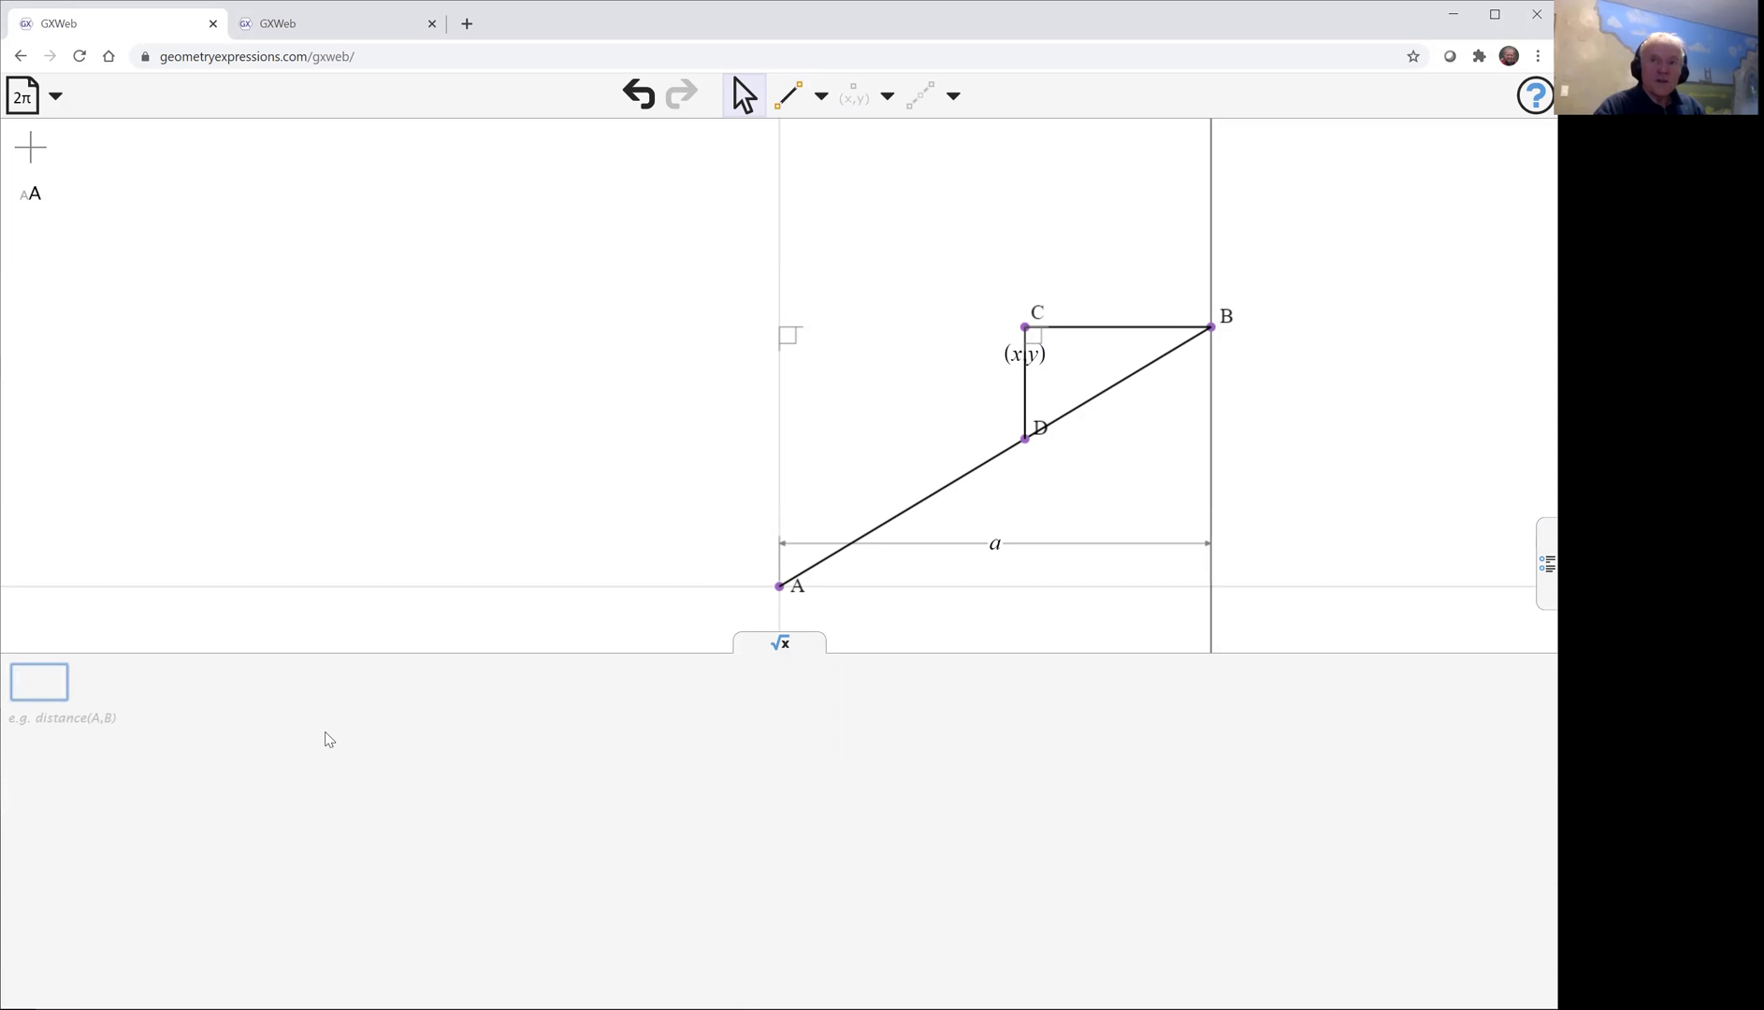
pyautogui.write('coordinates(D)')
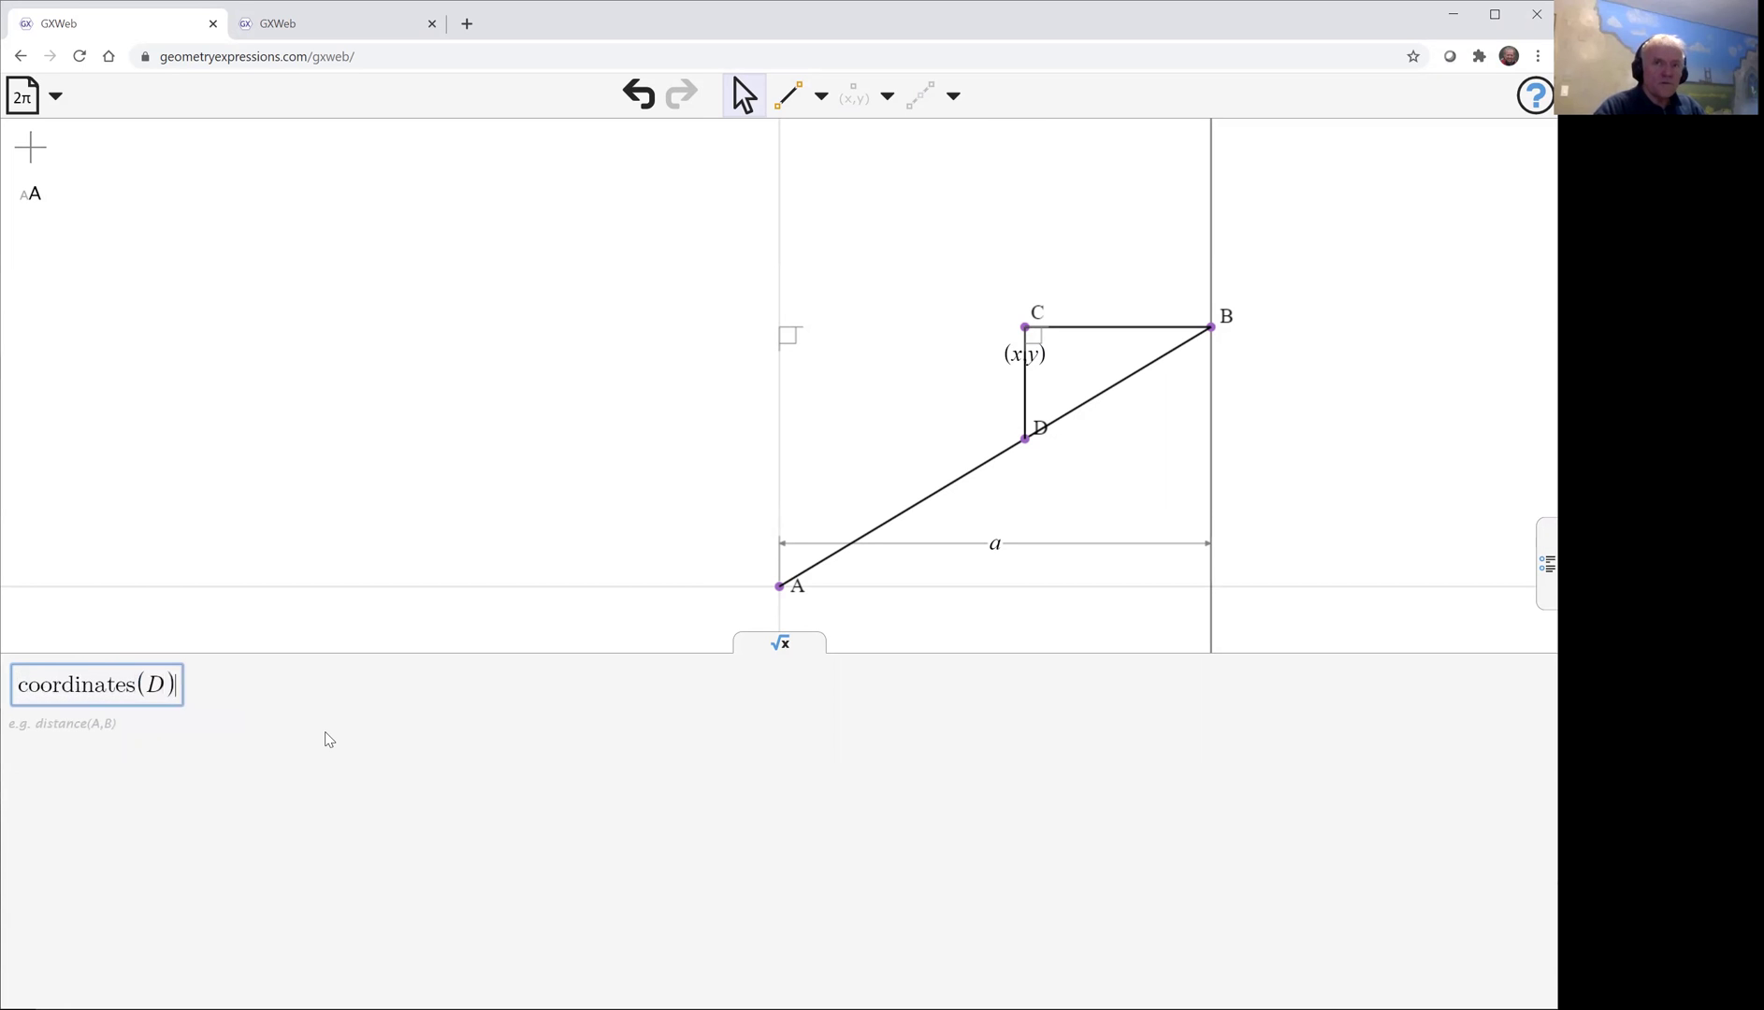
pyautogui.press('Return')
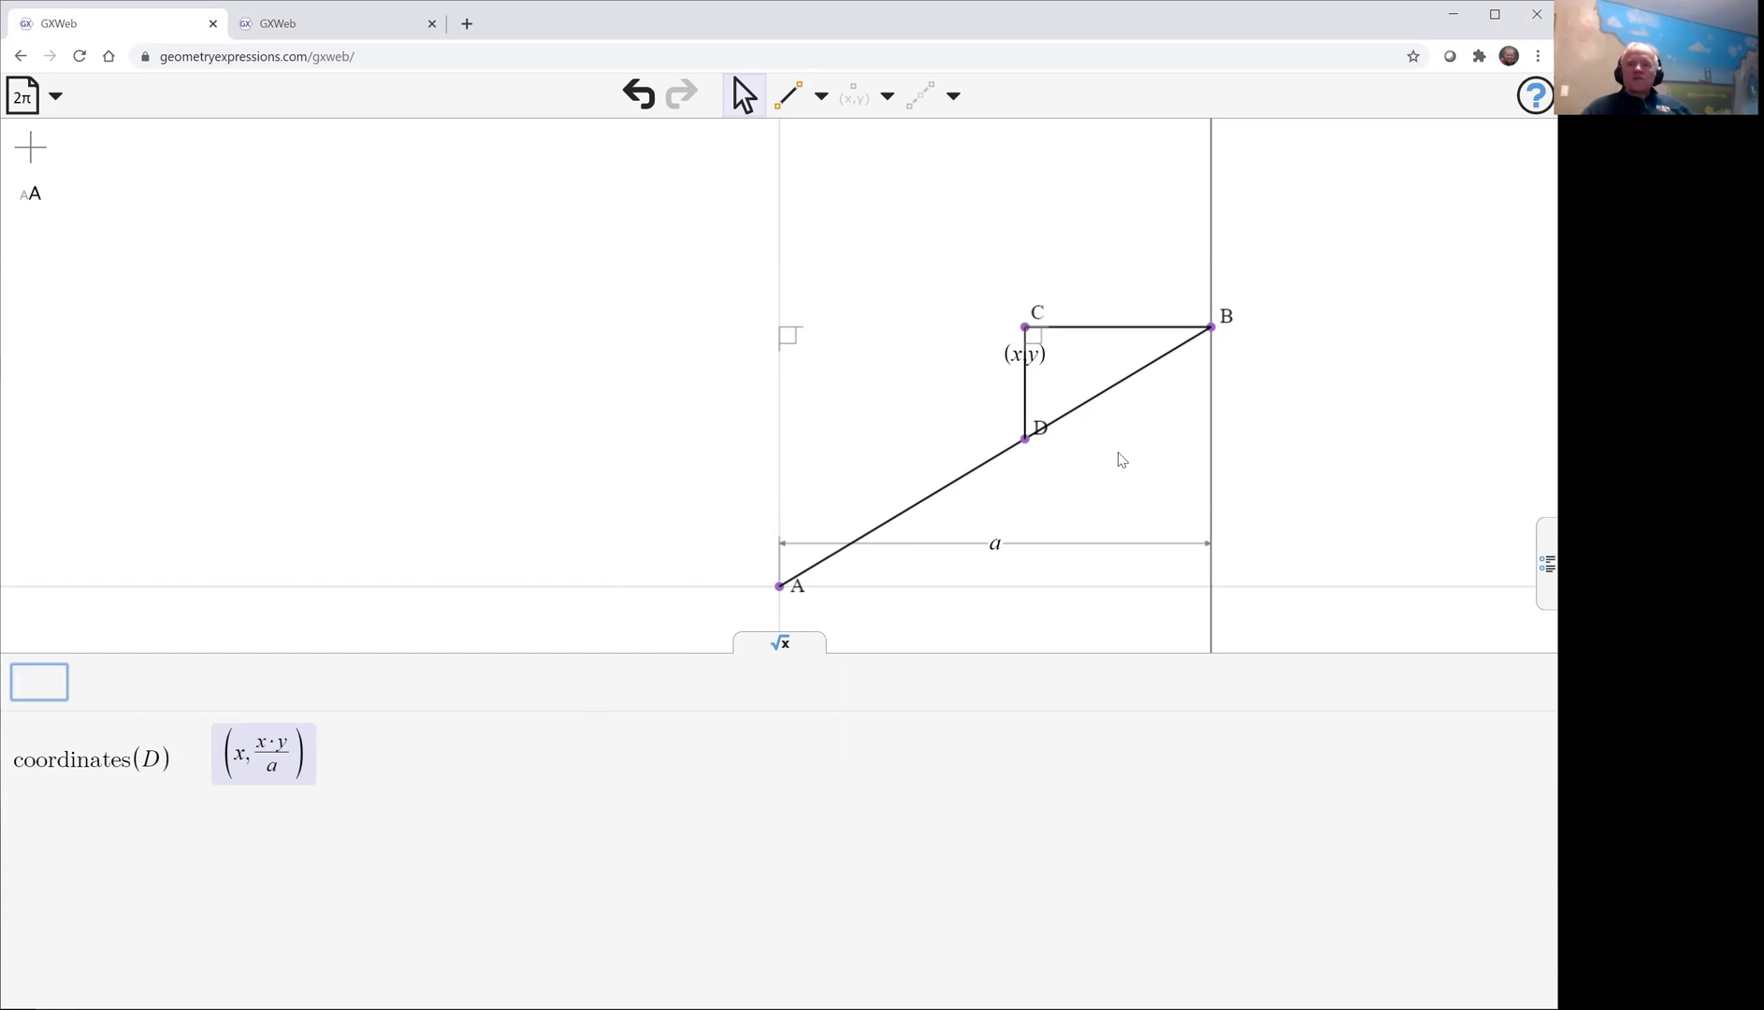
pyautogui.click(1025, 327)
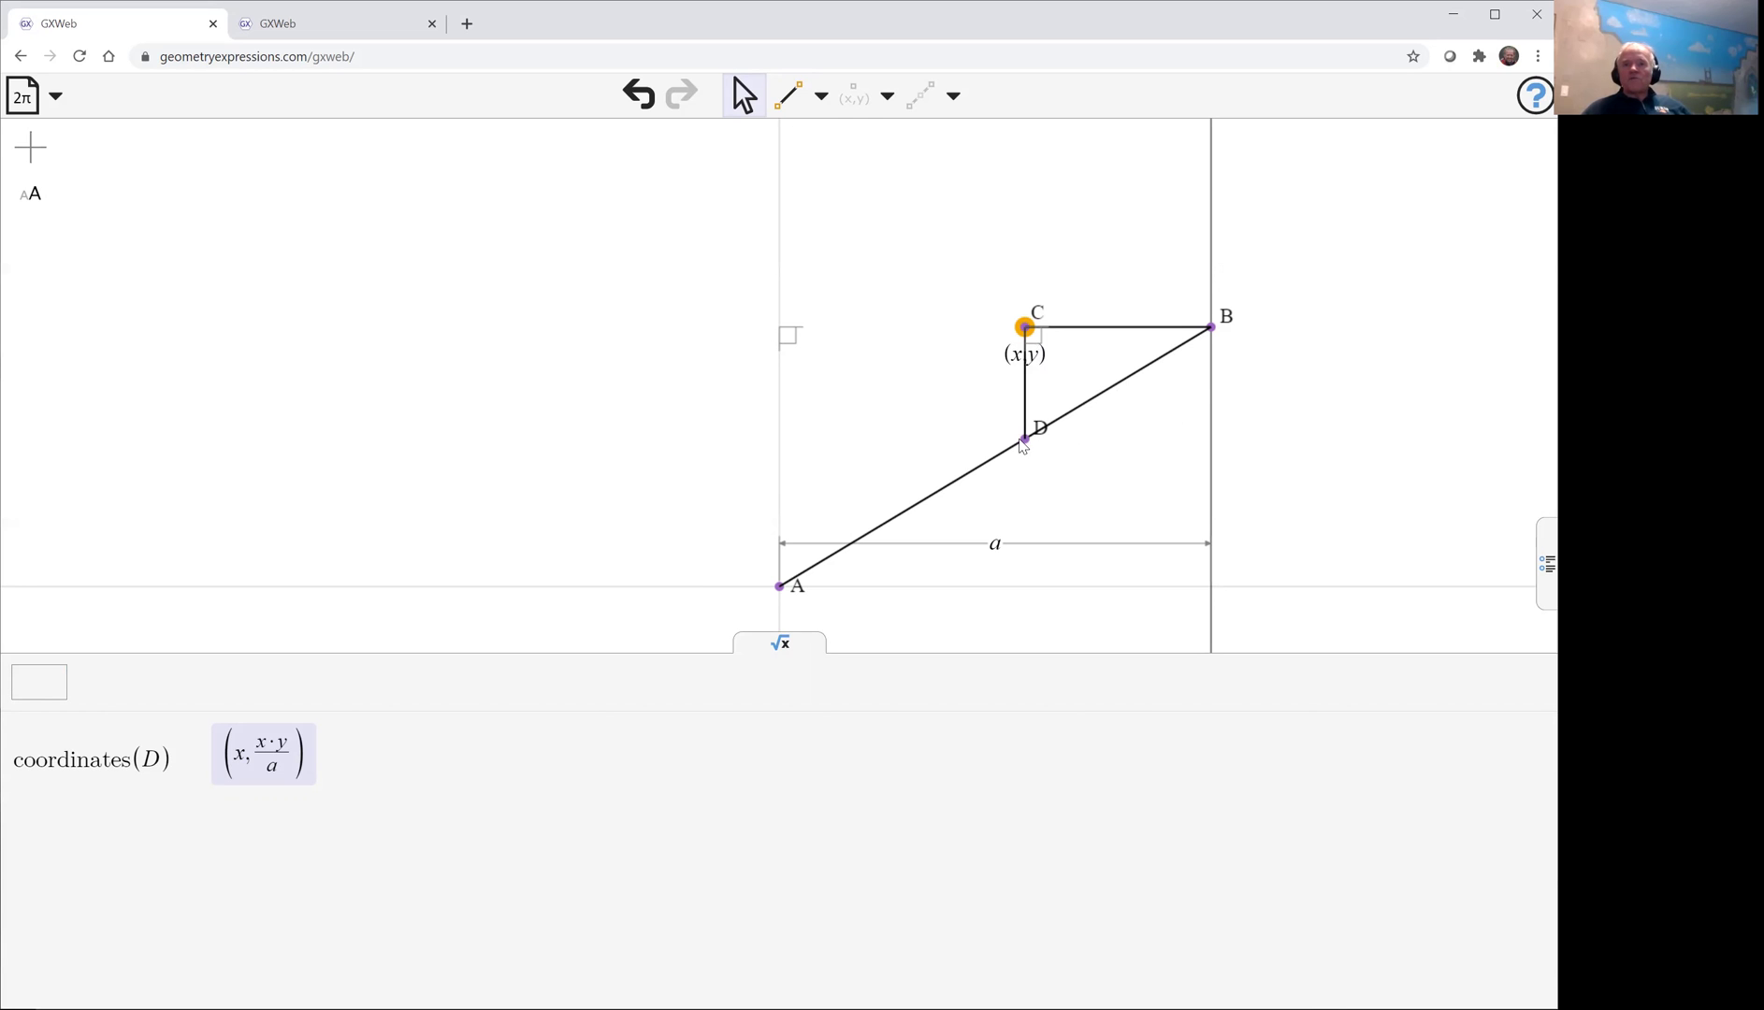
pyautogui.click(1120, 445)
pyautogui.click(1026, 439)
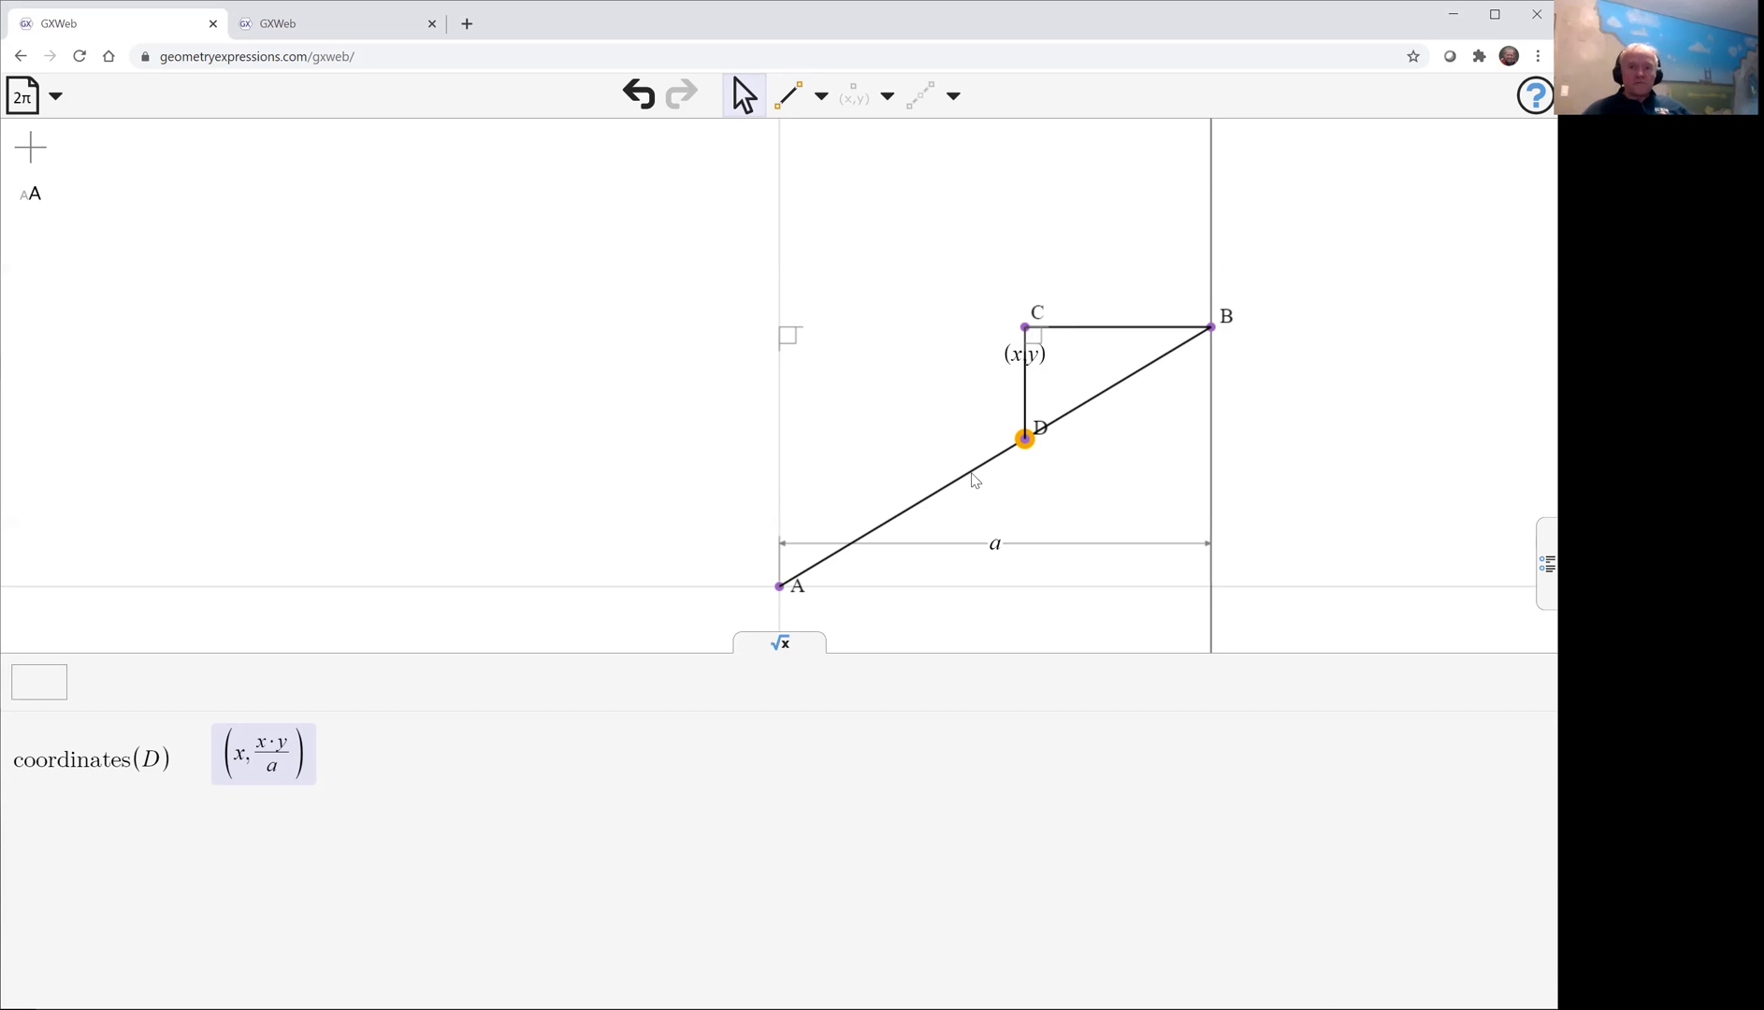
# Delete the (x,y) coordinate constraint from point C.
pyautogui.click(887, 341)
pyautogui.click(1017, 359)
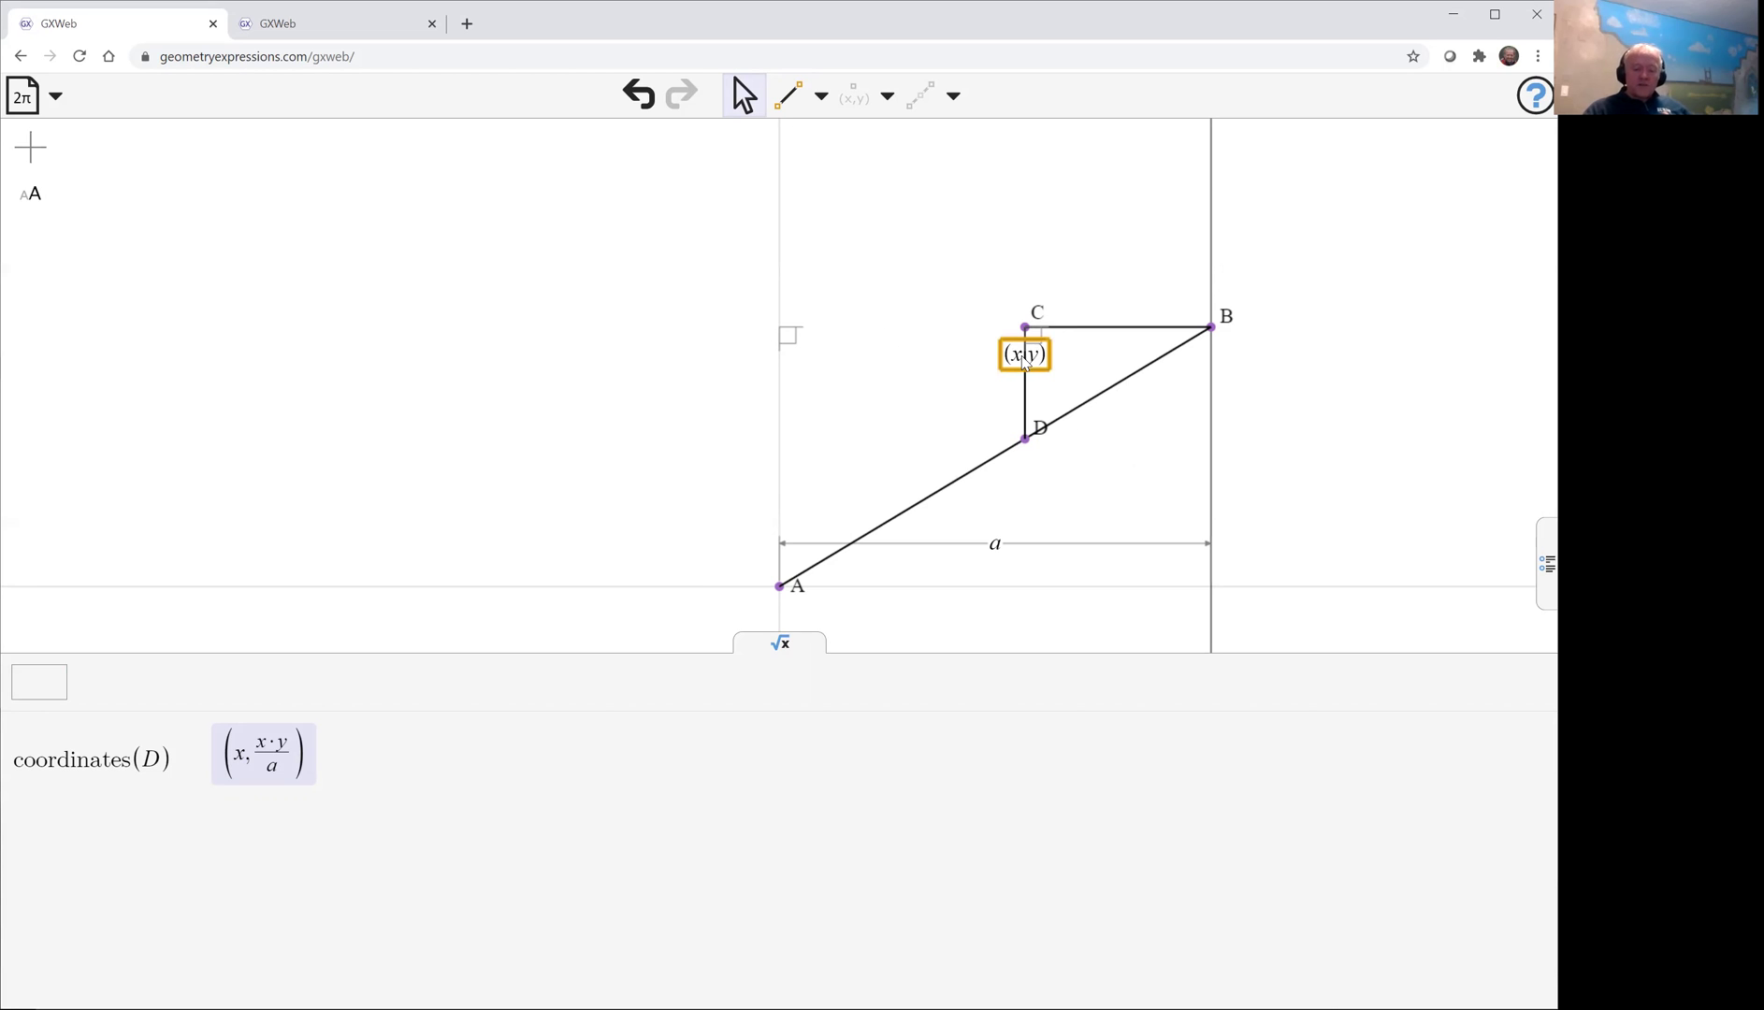
pyautogui.press('Delete')
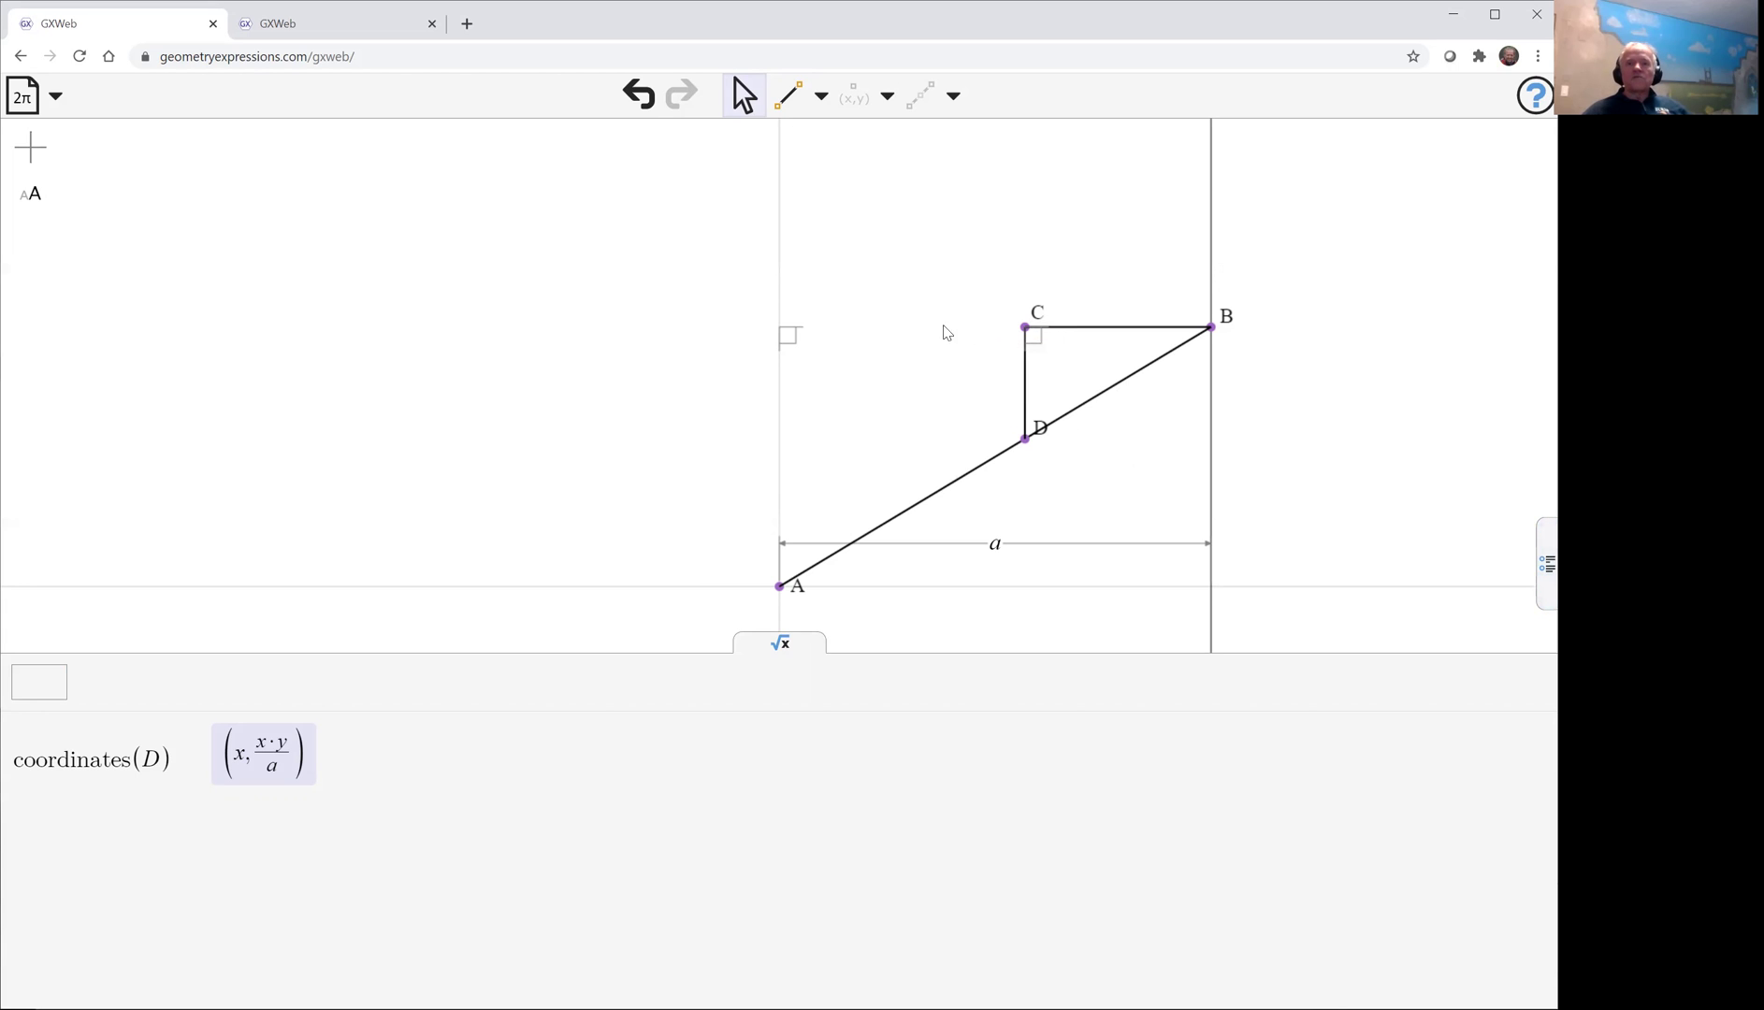
# Draw a segment from a point on the x-axis between the origin and the vertical line up to point C.
pyautogui.click(788, 96)
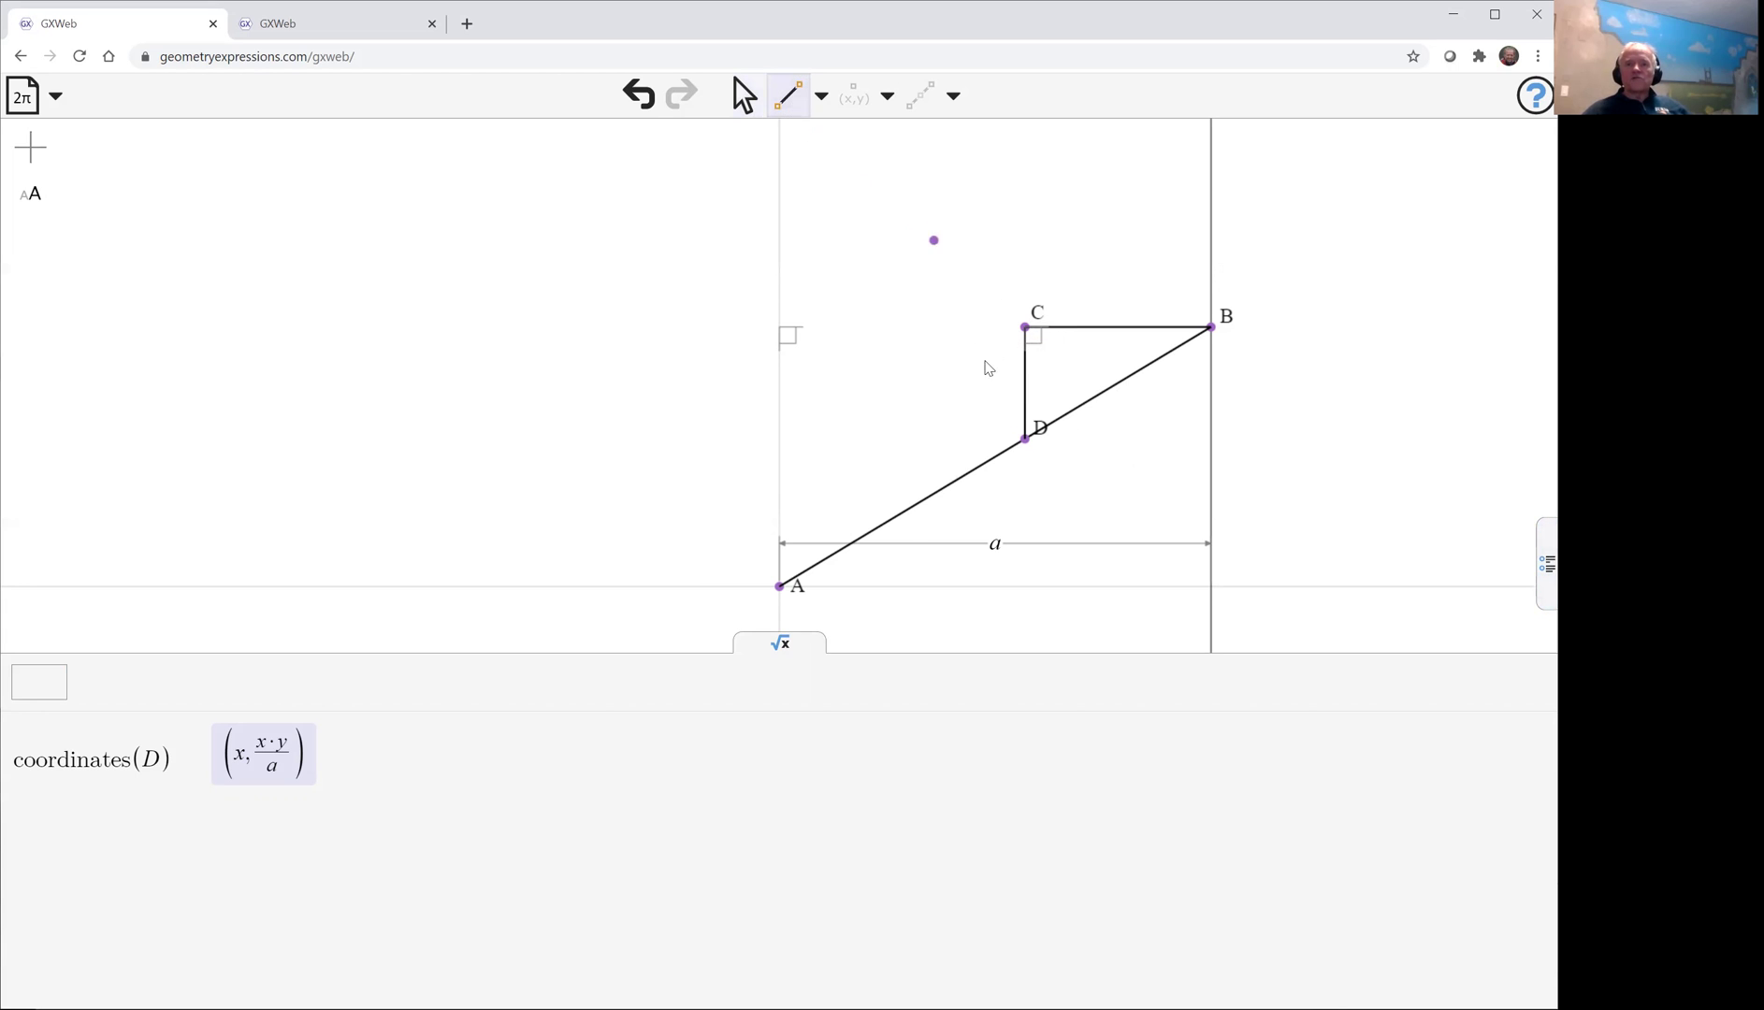
pyautogui.click(899, 587)
pyautogui.click(1025, 327)
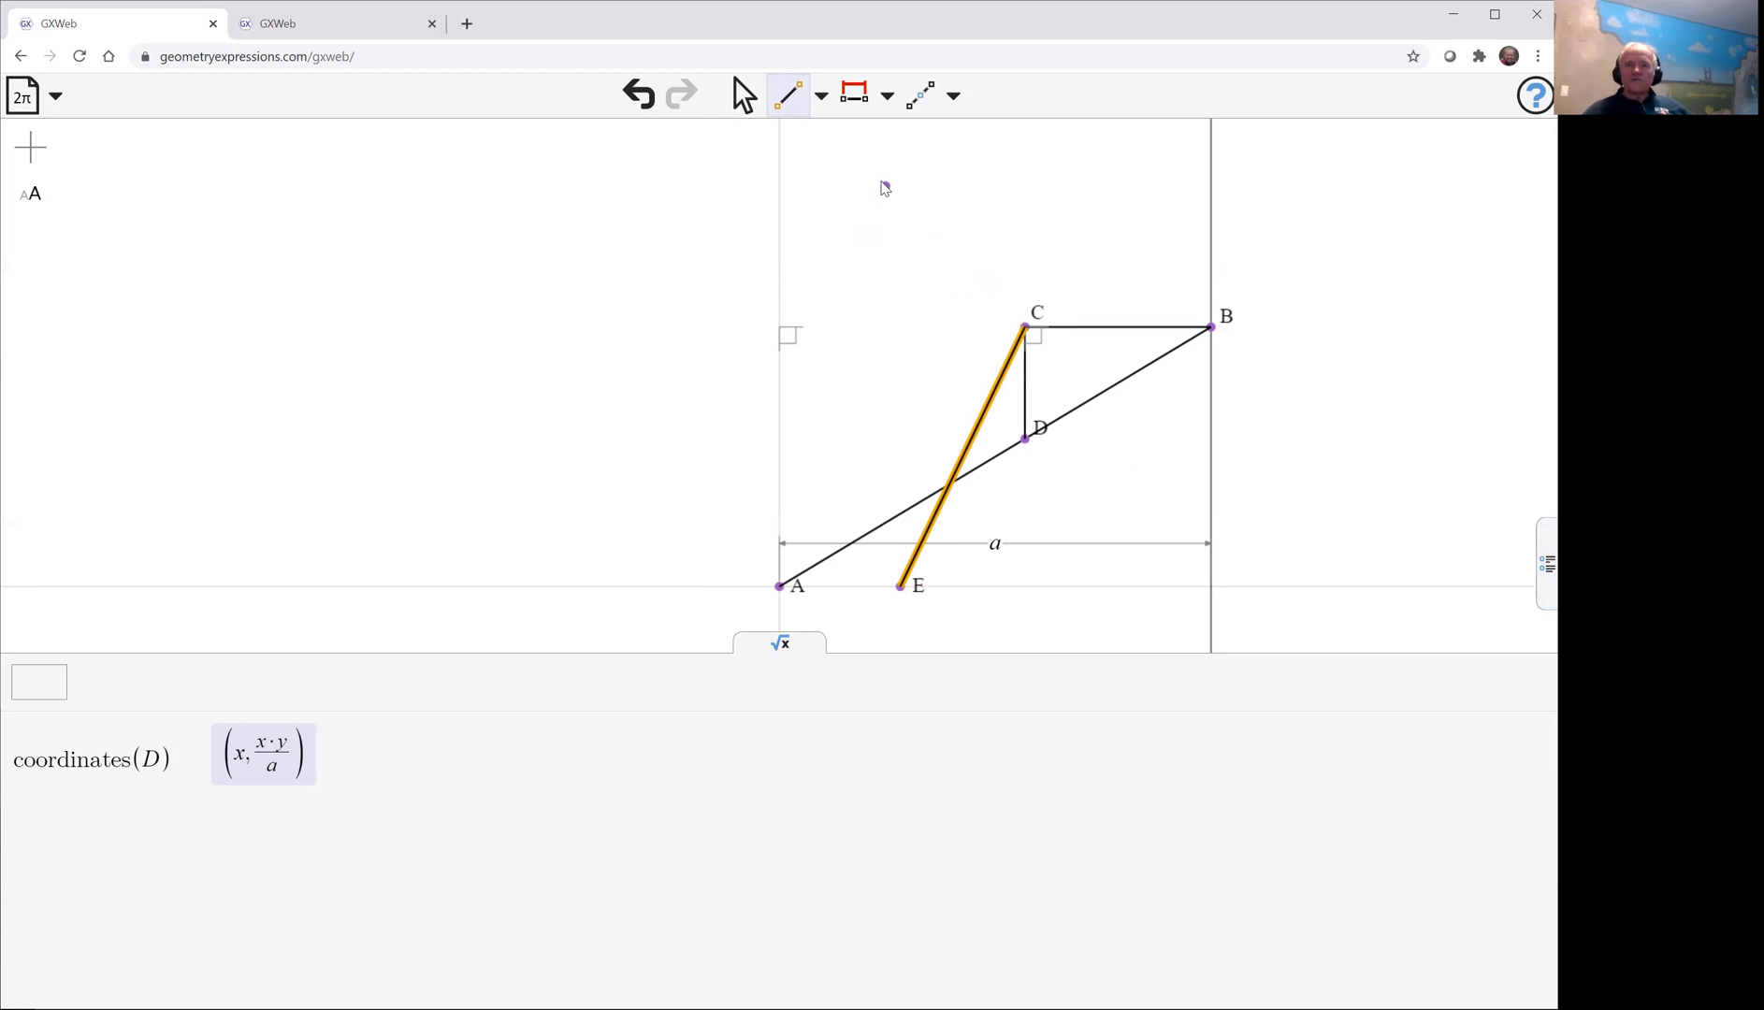
pyautogui.click(744, 96)
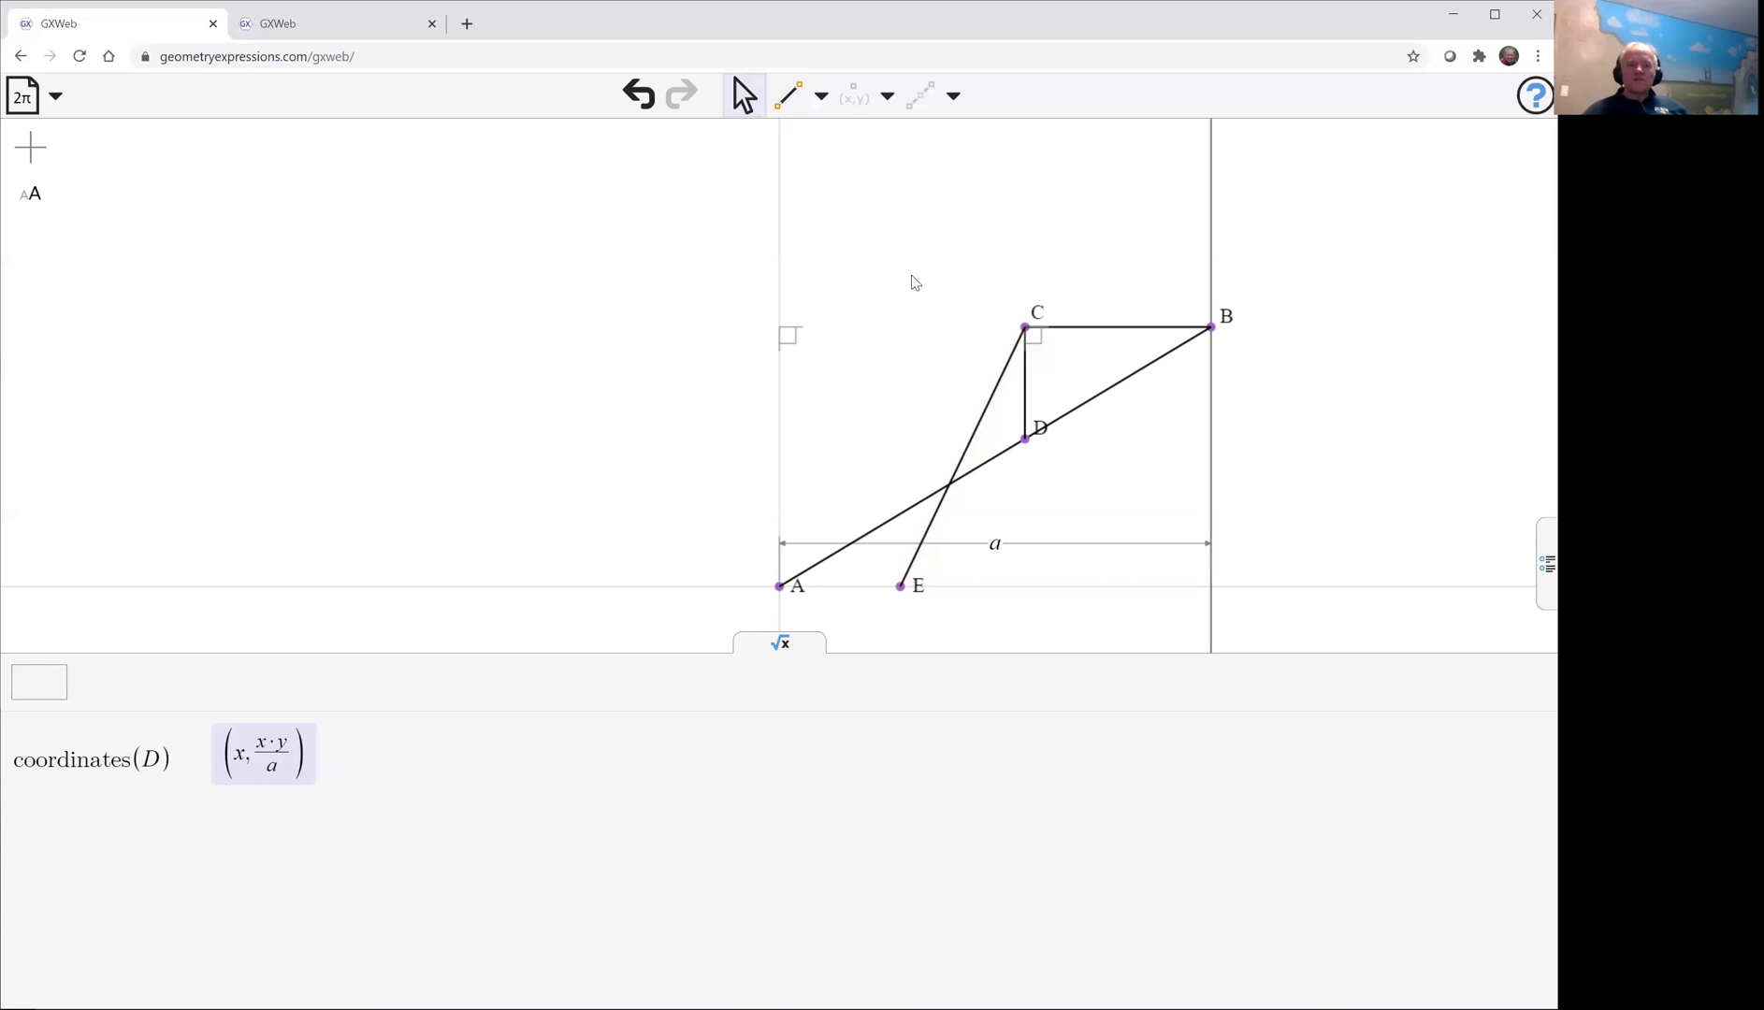
# Constrain the distance between points A and E to the symbolic value b.
pyautogui.click(903, 592)
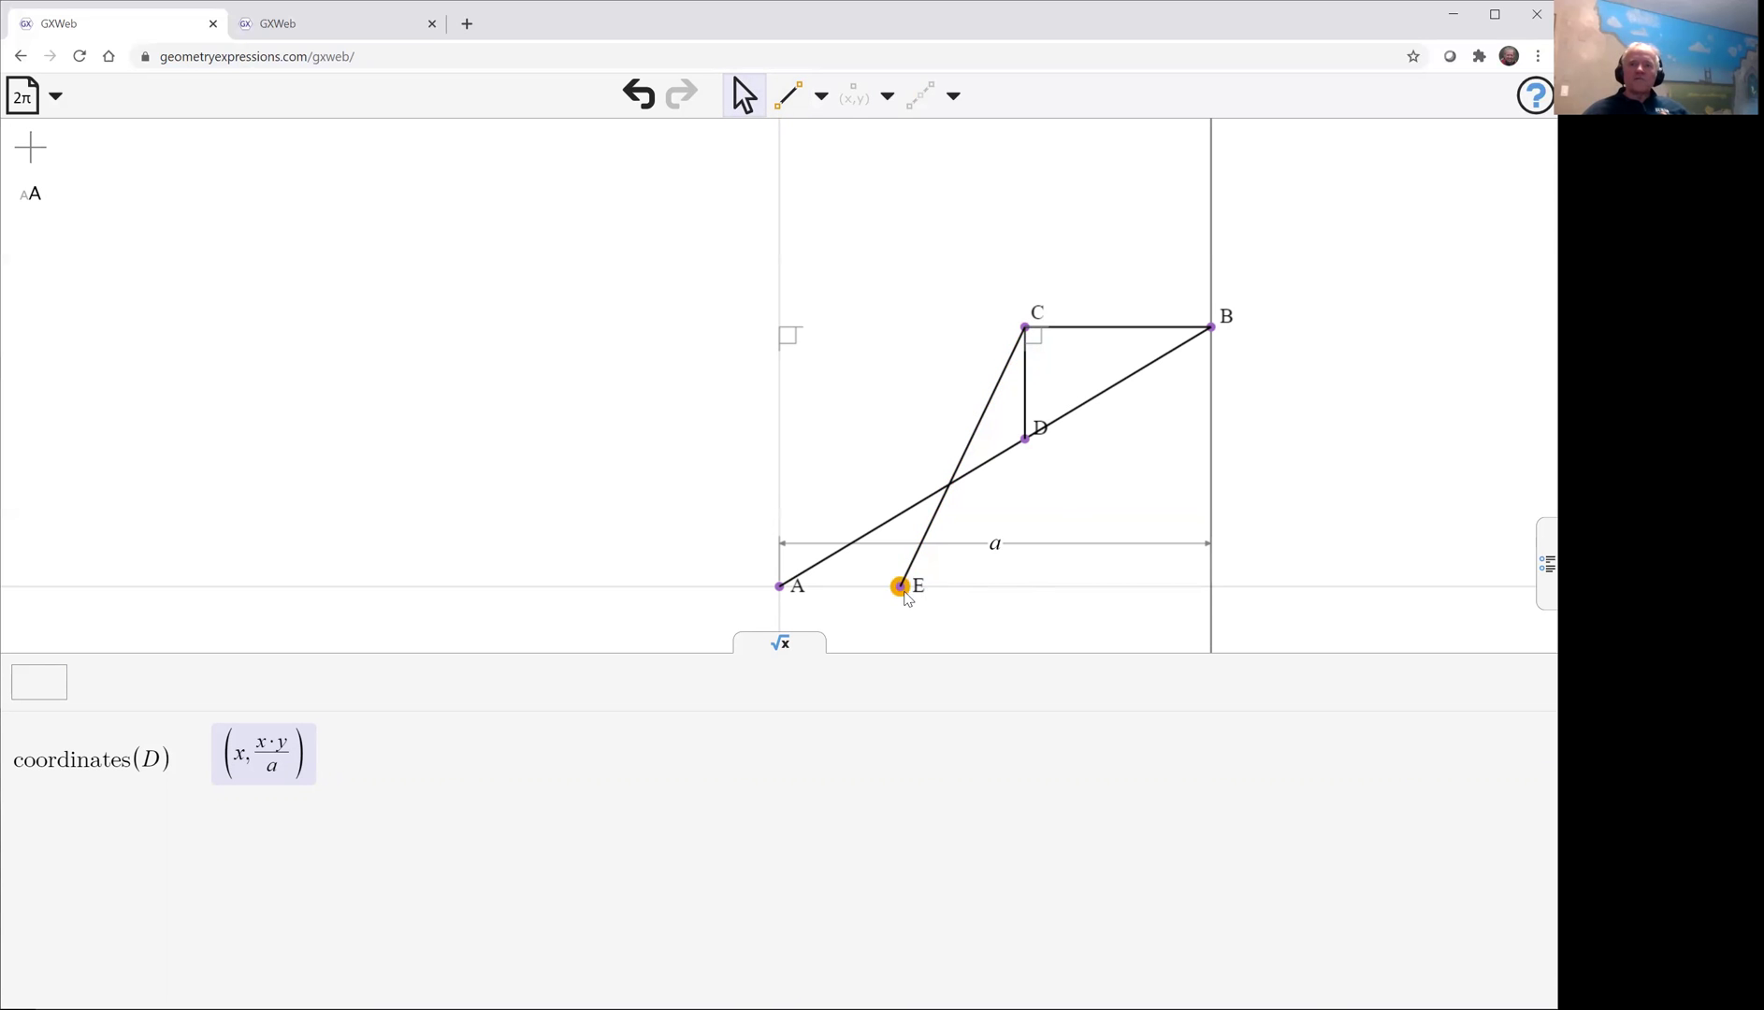
pyautogui.keyDown('shift'); pyautogui.click(780, 587); pyautogui.keyUp('shift')
pyautogui.click(855, 99)
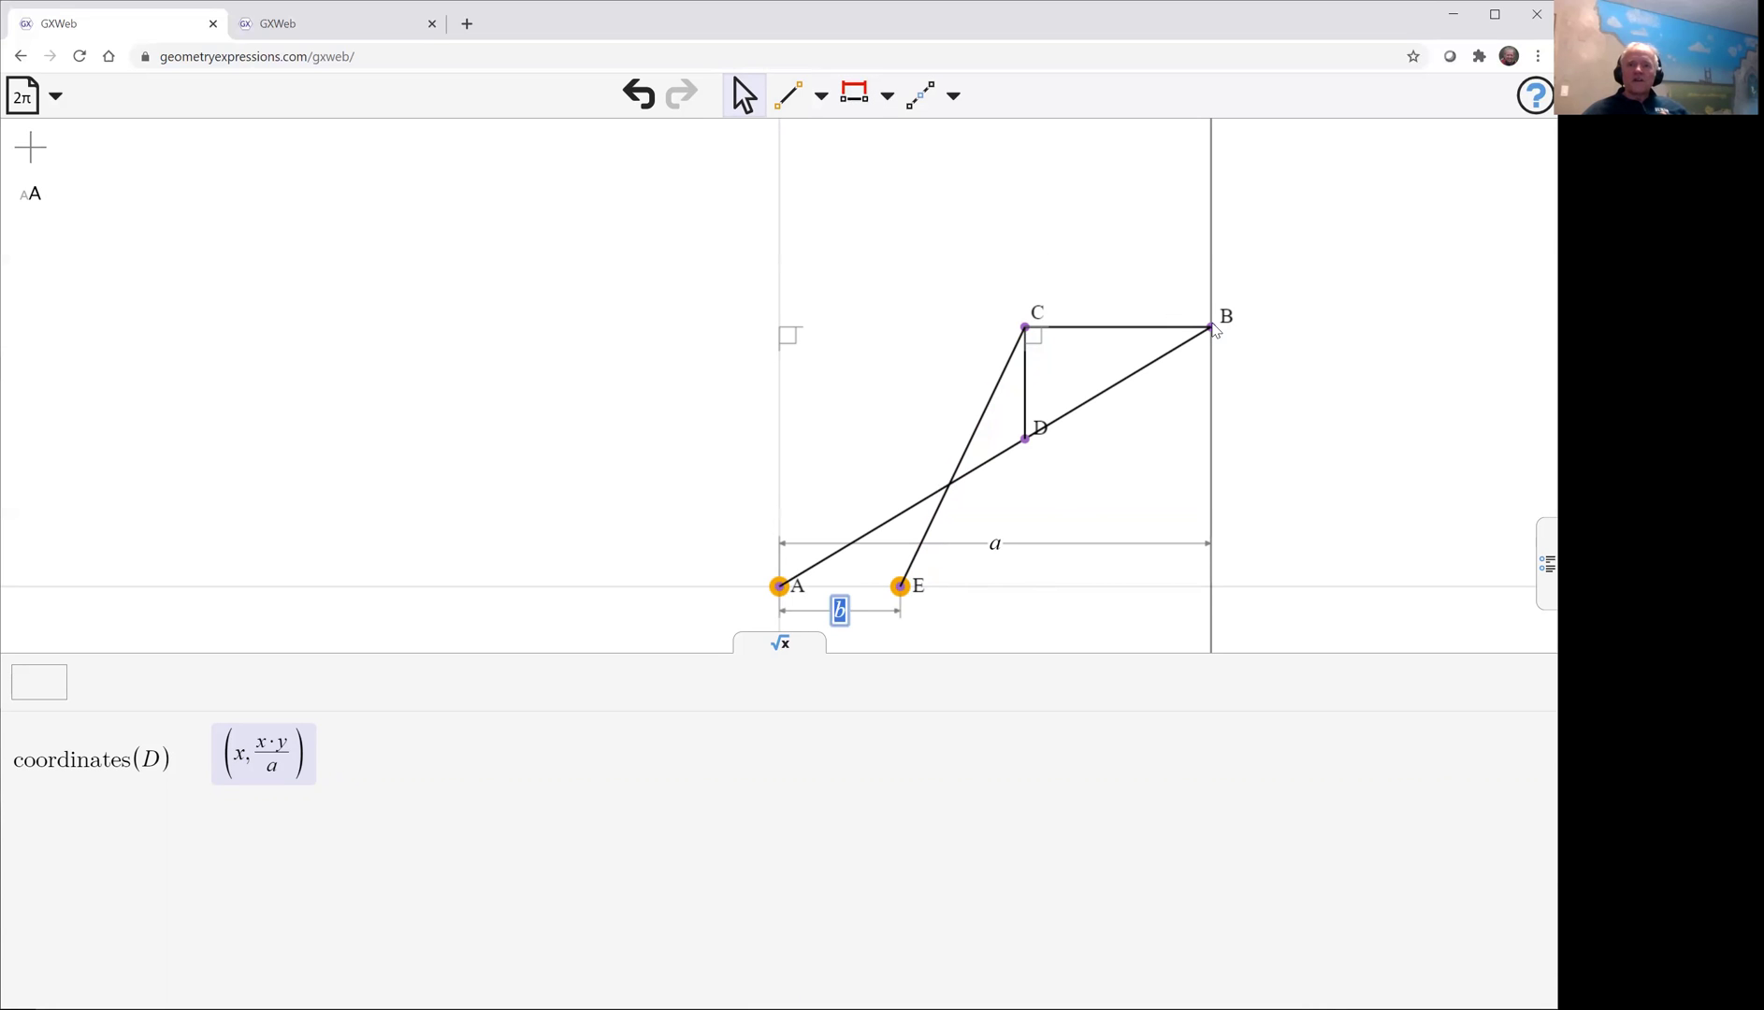
pyautogui.click(1362, 346)
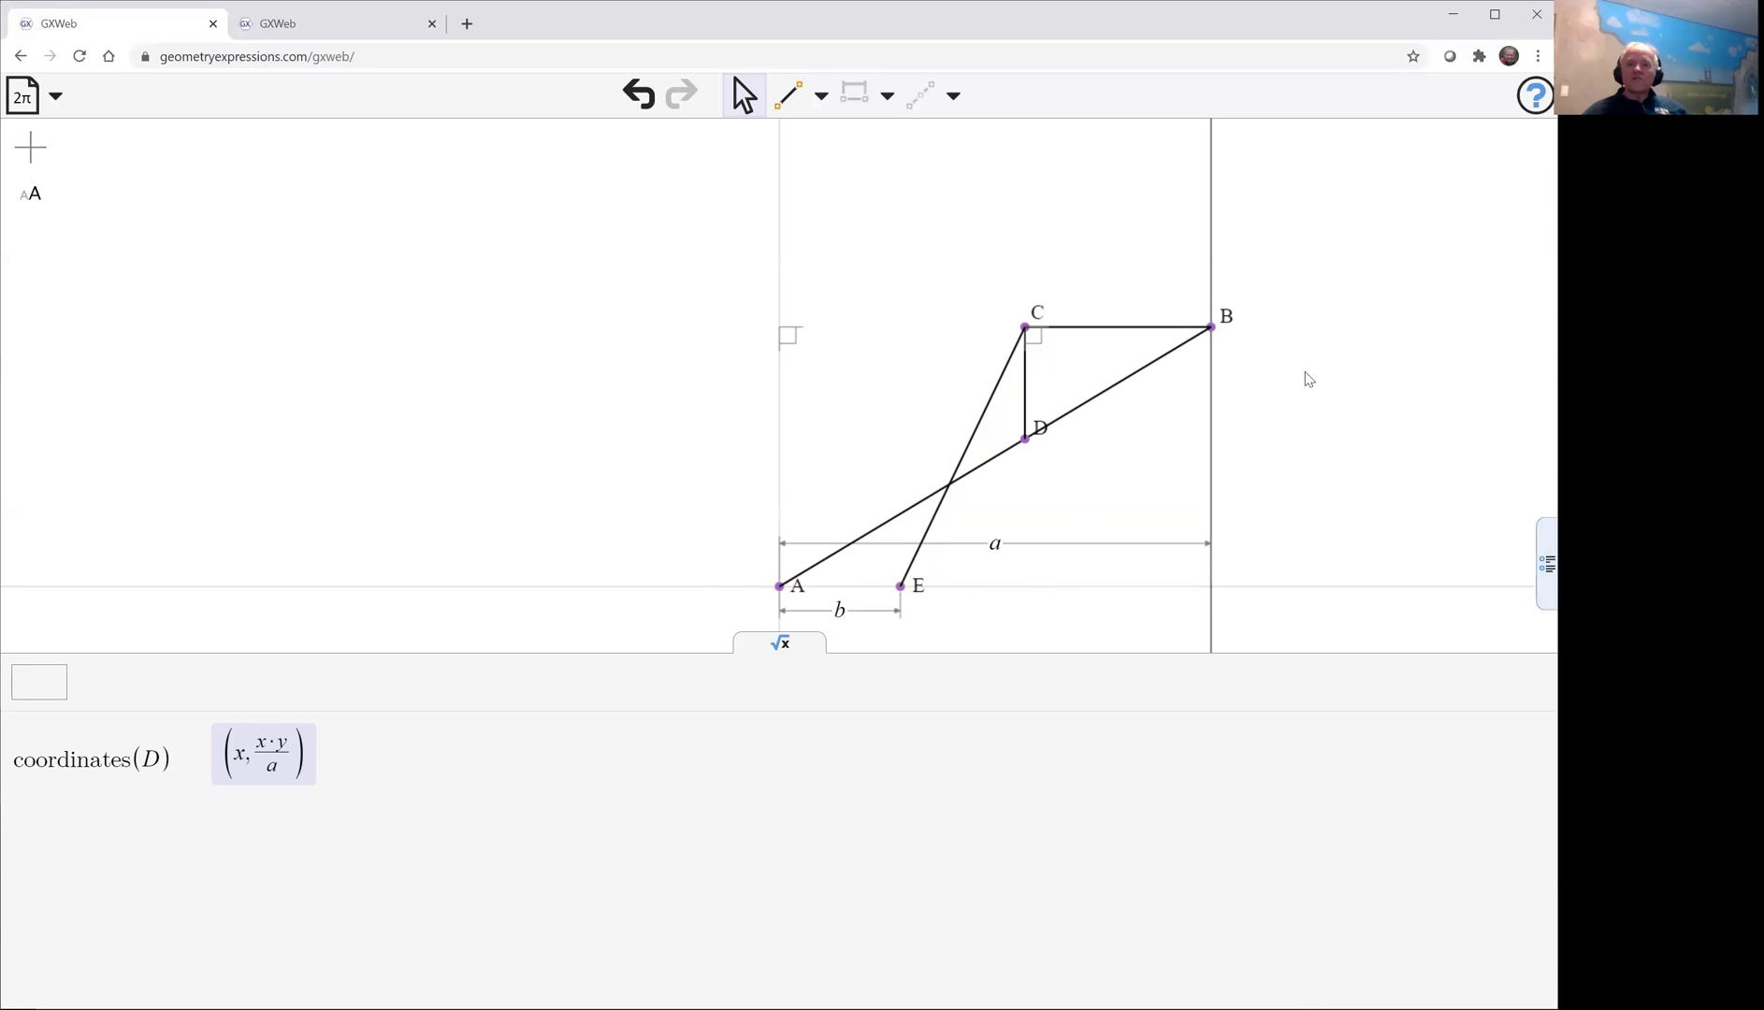
# Constrain the length of segment CE to the symbolic value r.
pyautogui.click(984, 414)
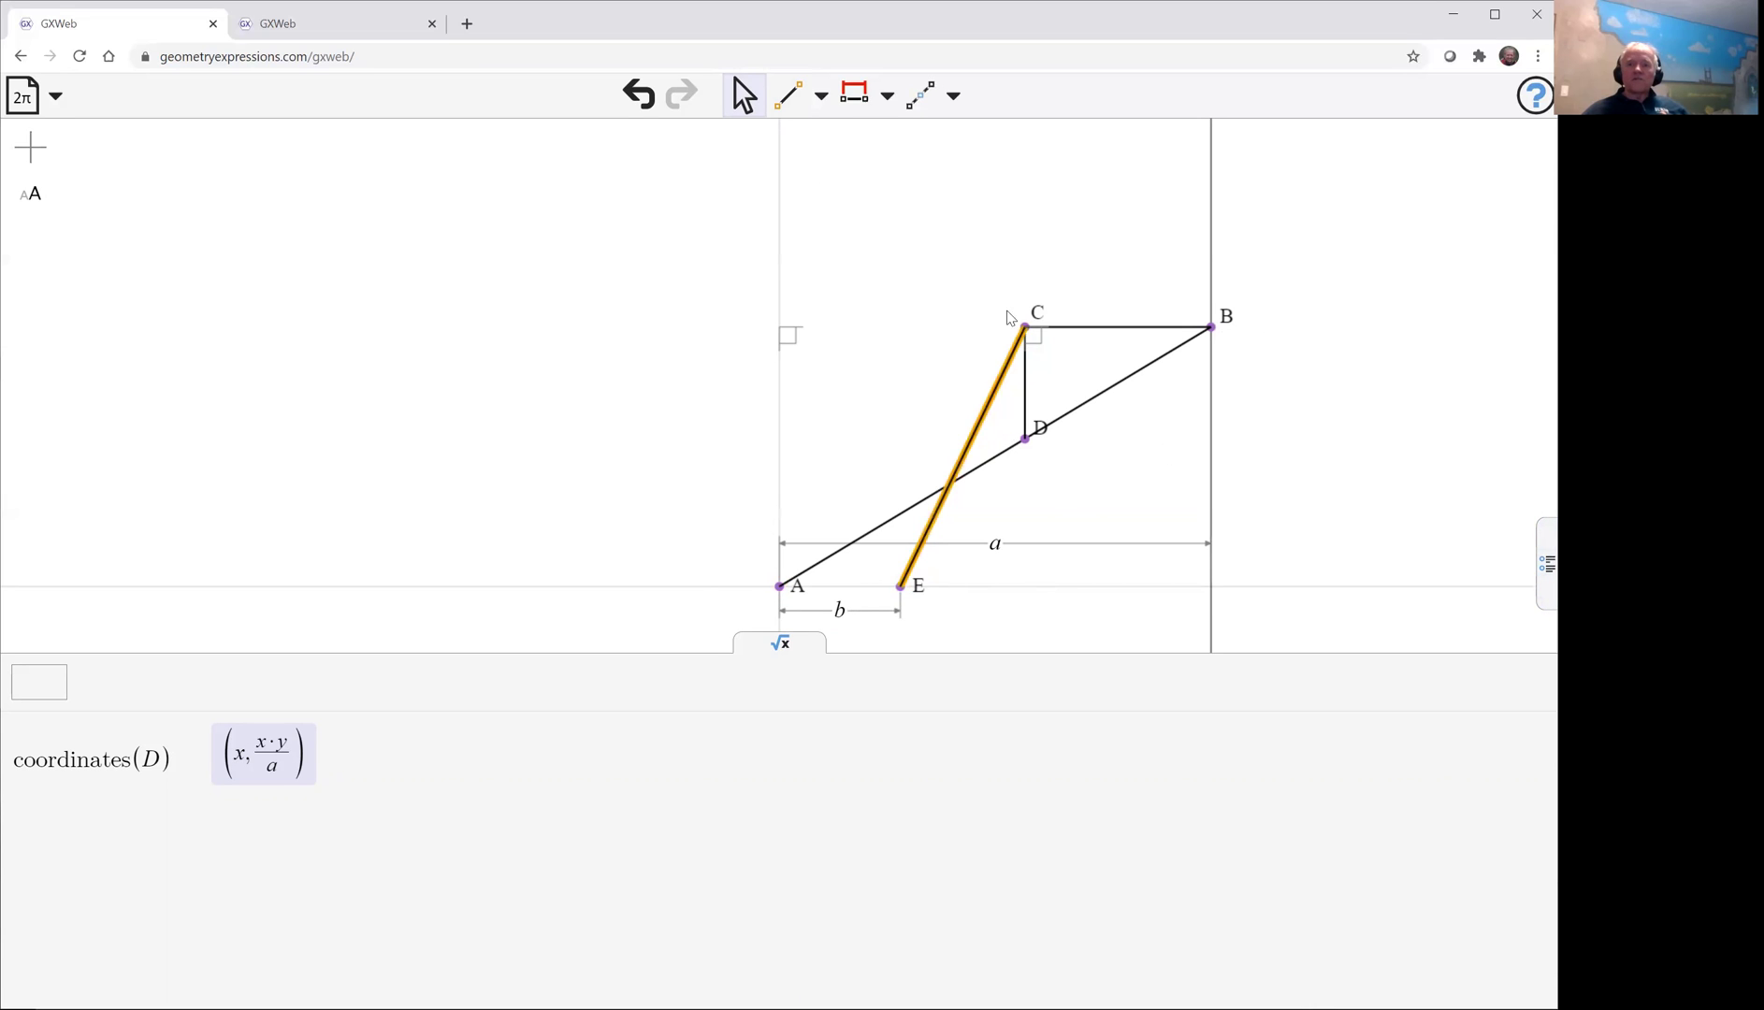
pyautogui.click(854, 94)
pyautogui.write('r')
pyautogui.click(1287, 418)
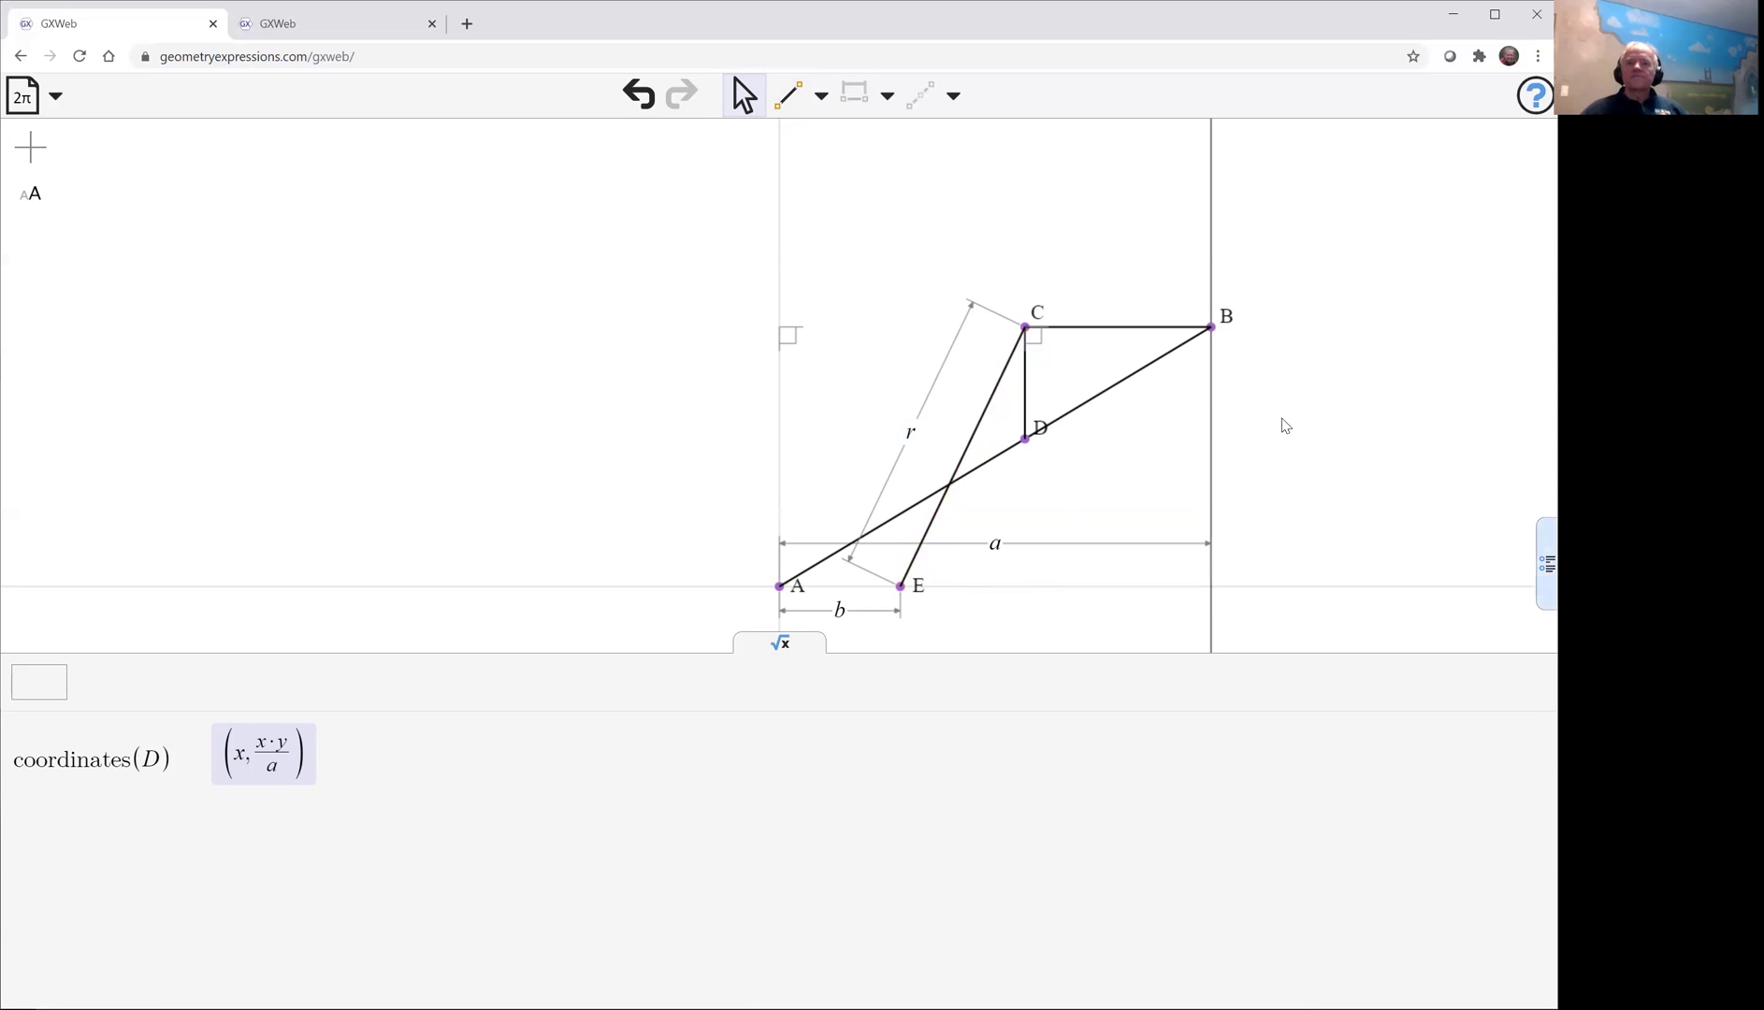
# Constrain the angle between segment CE and the x-axis to θ.
pyautogui.click(978, 423)
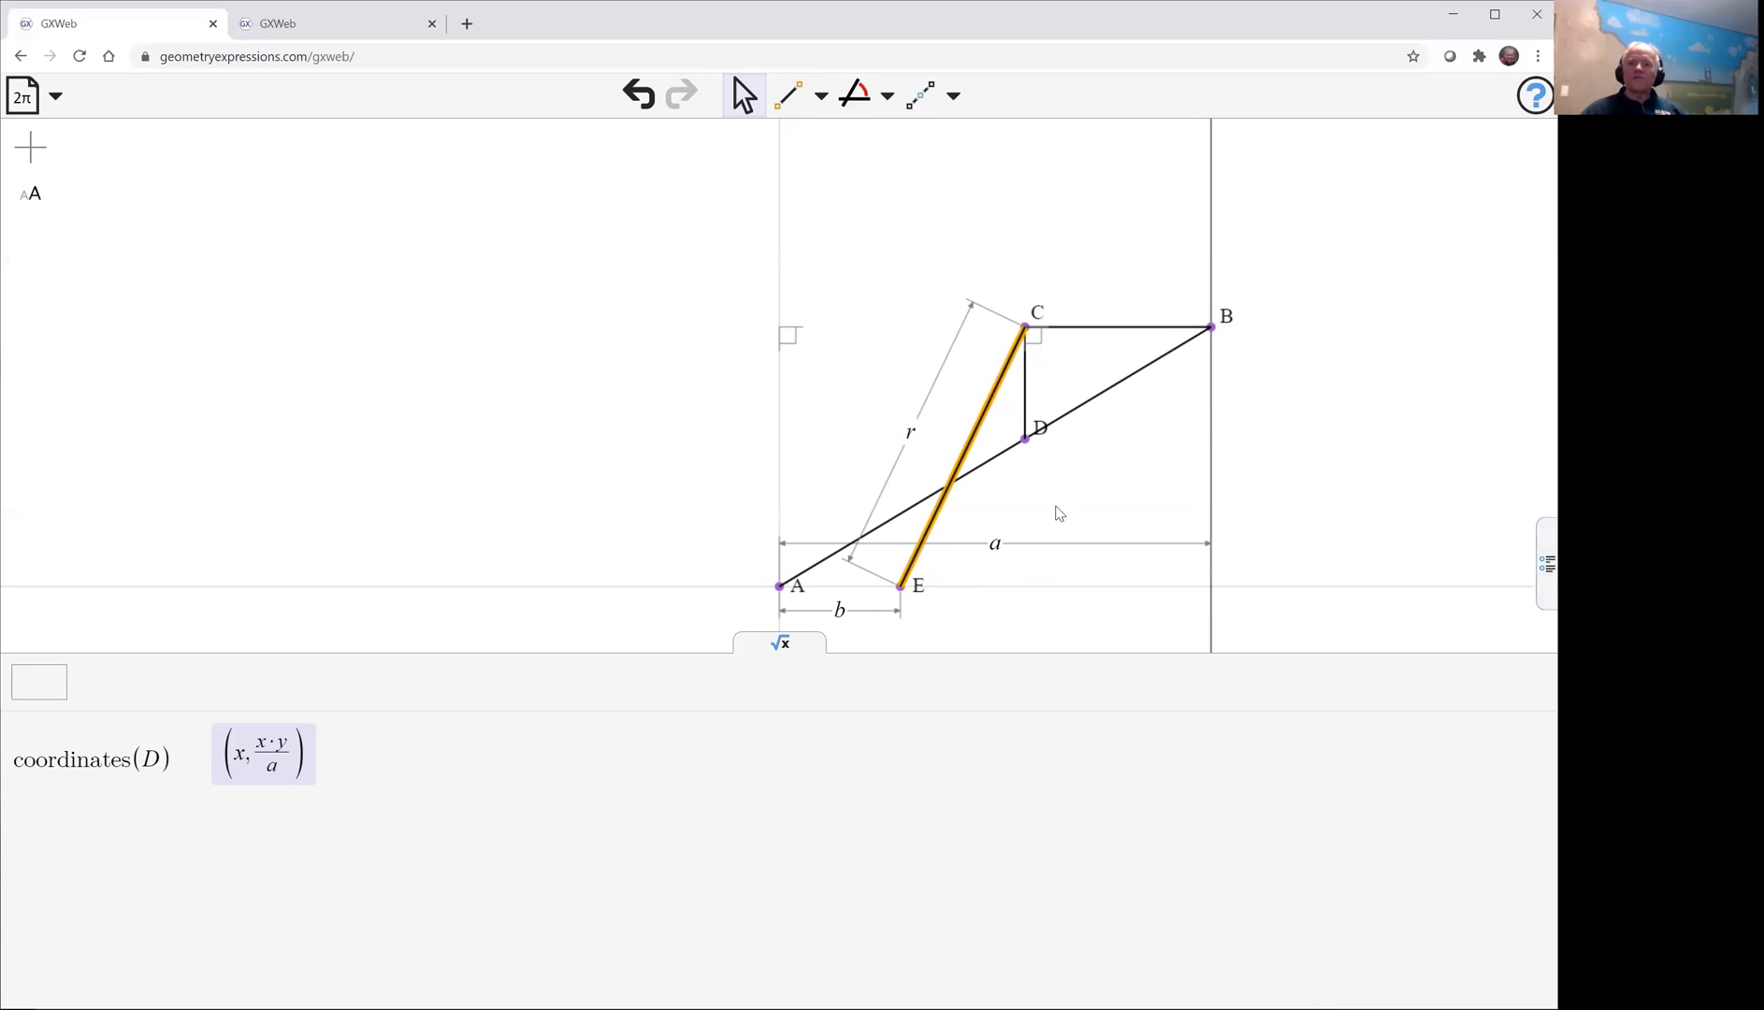
pyautogui.keyDown('shift'); pyautogui.click(1069, 588); pyautogui.keyUp('shift')
pyautogui.click(855, 94)
pyautogui.click(1326, 346)
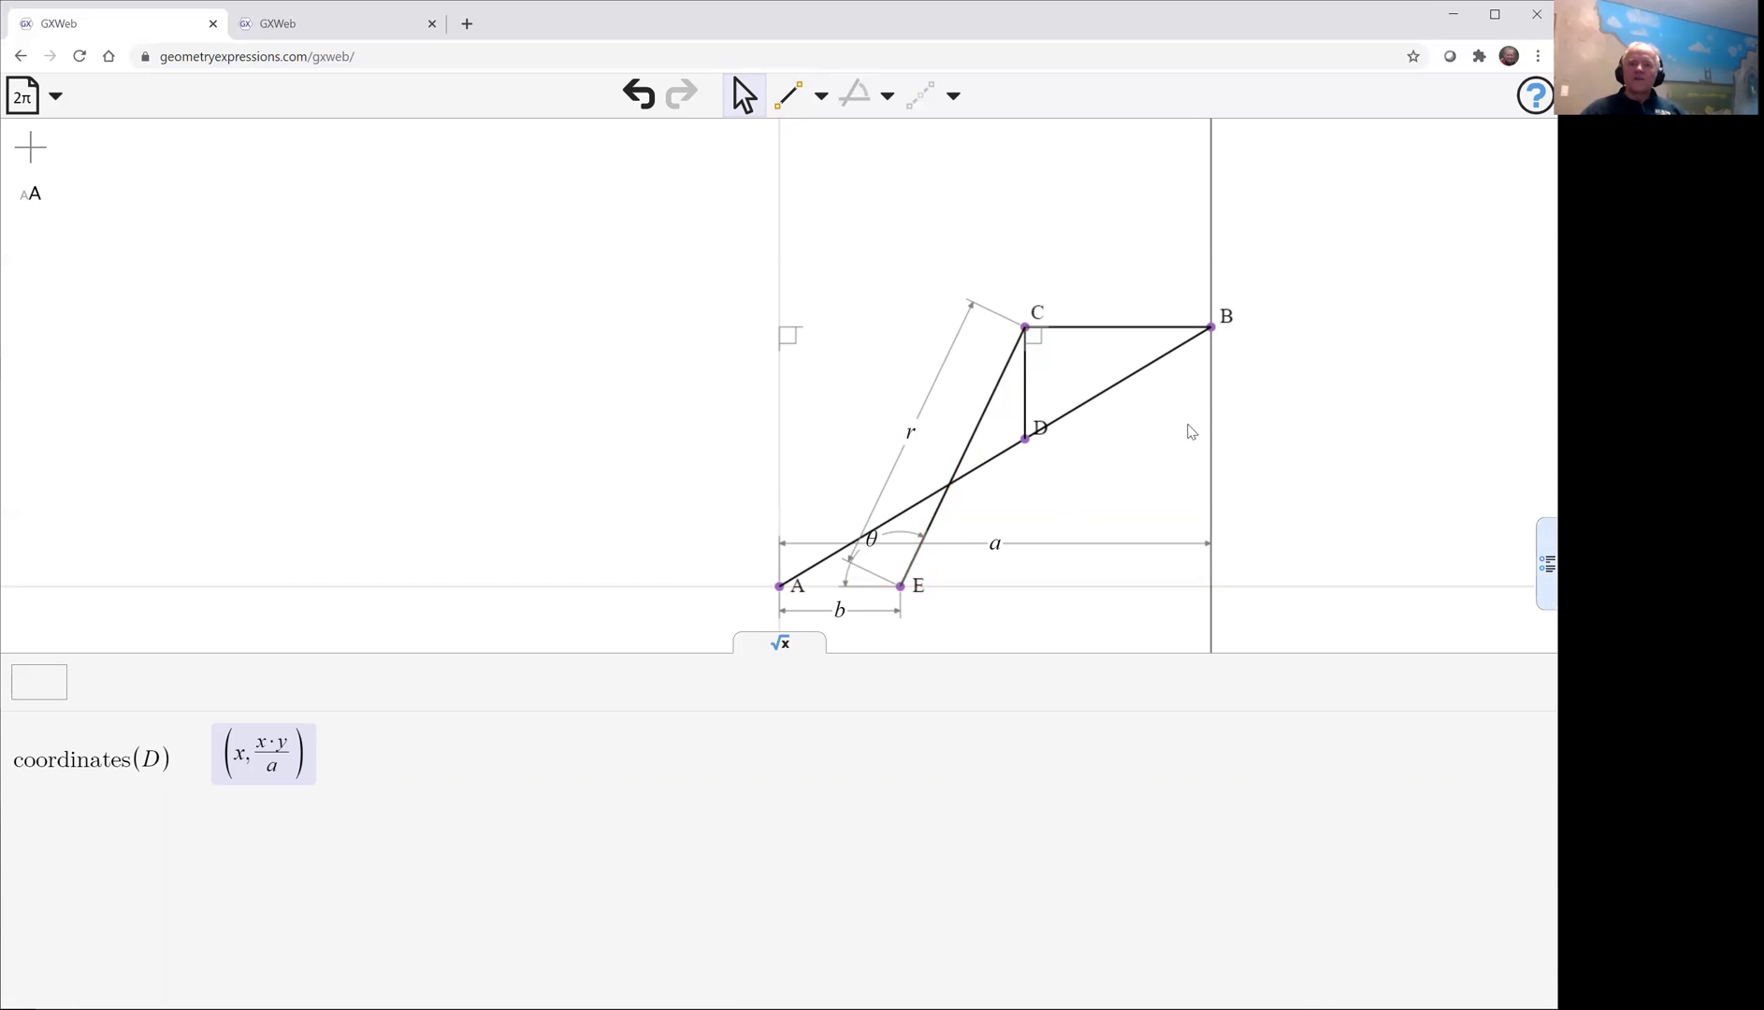
# Construct the locus of point C as the parameter θ varies.
pyautogui.click(1027, 329)
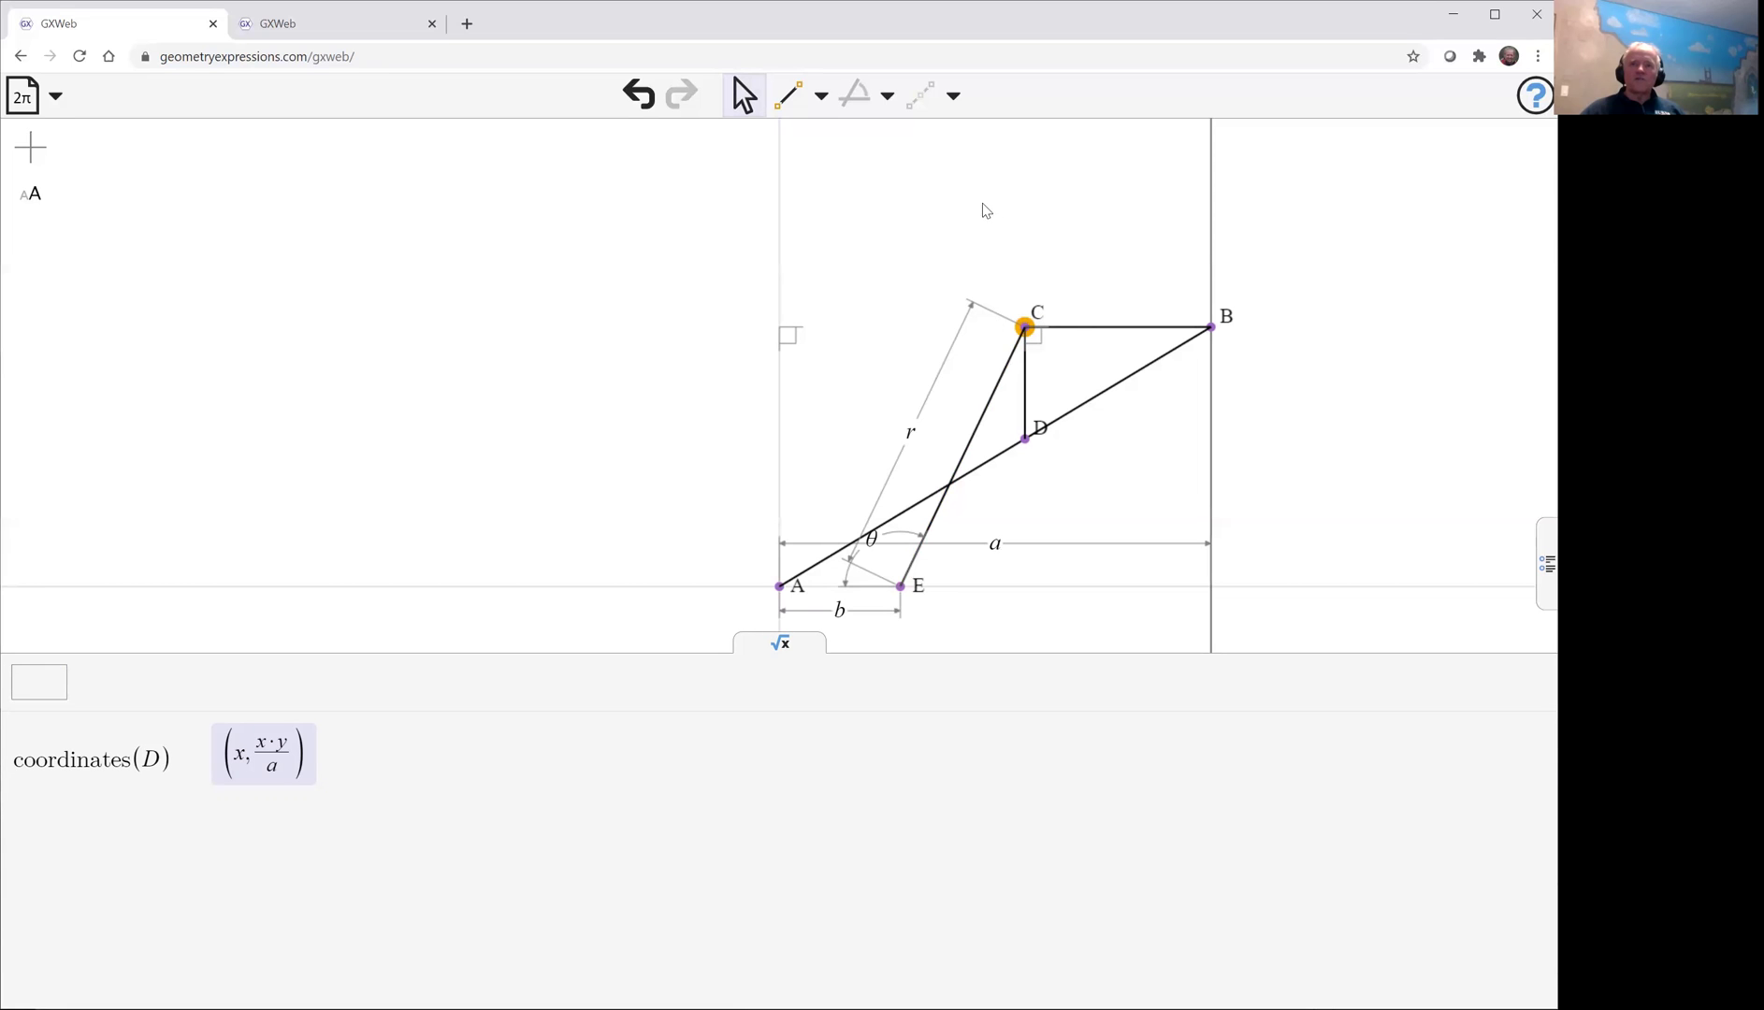
pyautogui.click(953, 96)
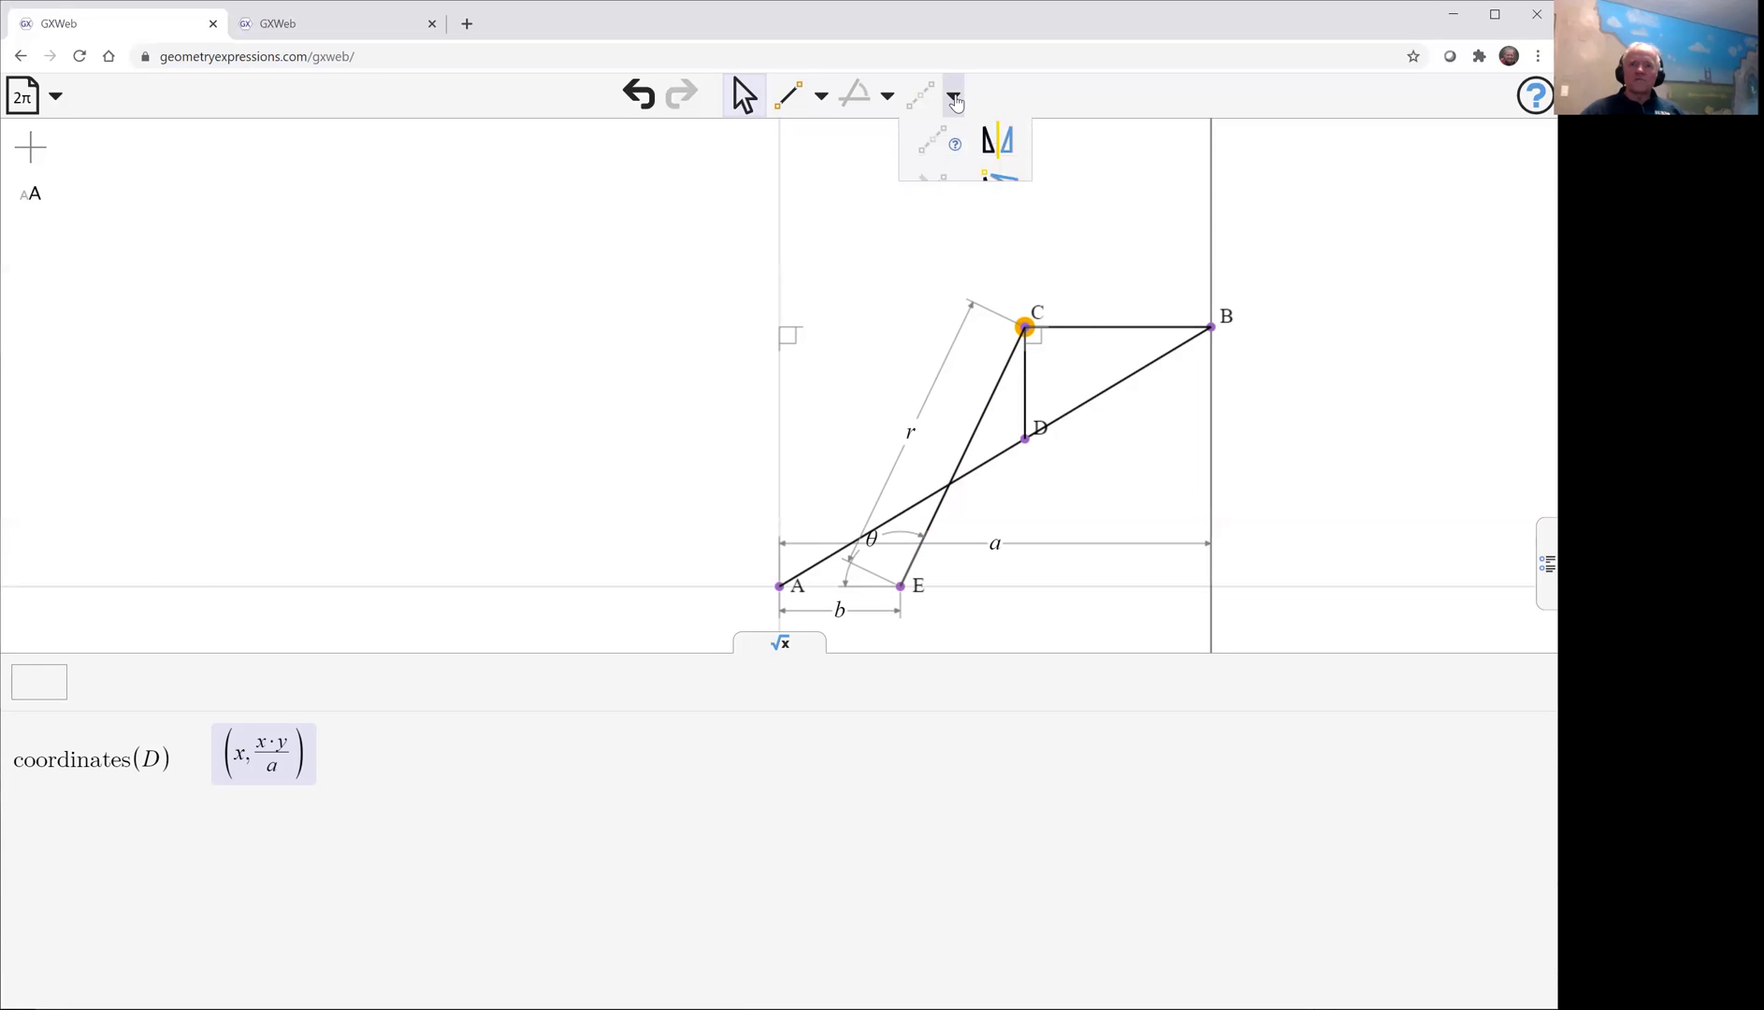
pyautogui.click(932, 334)
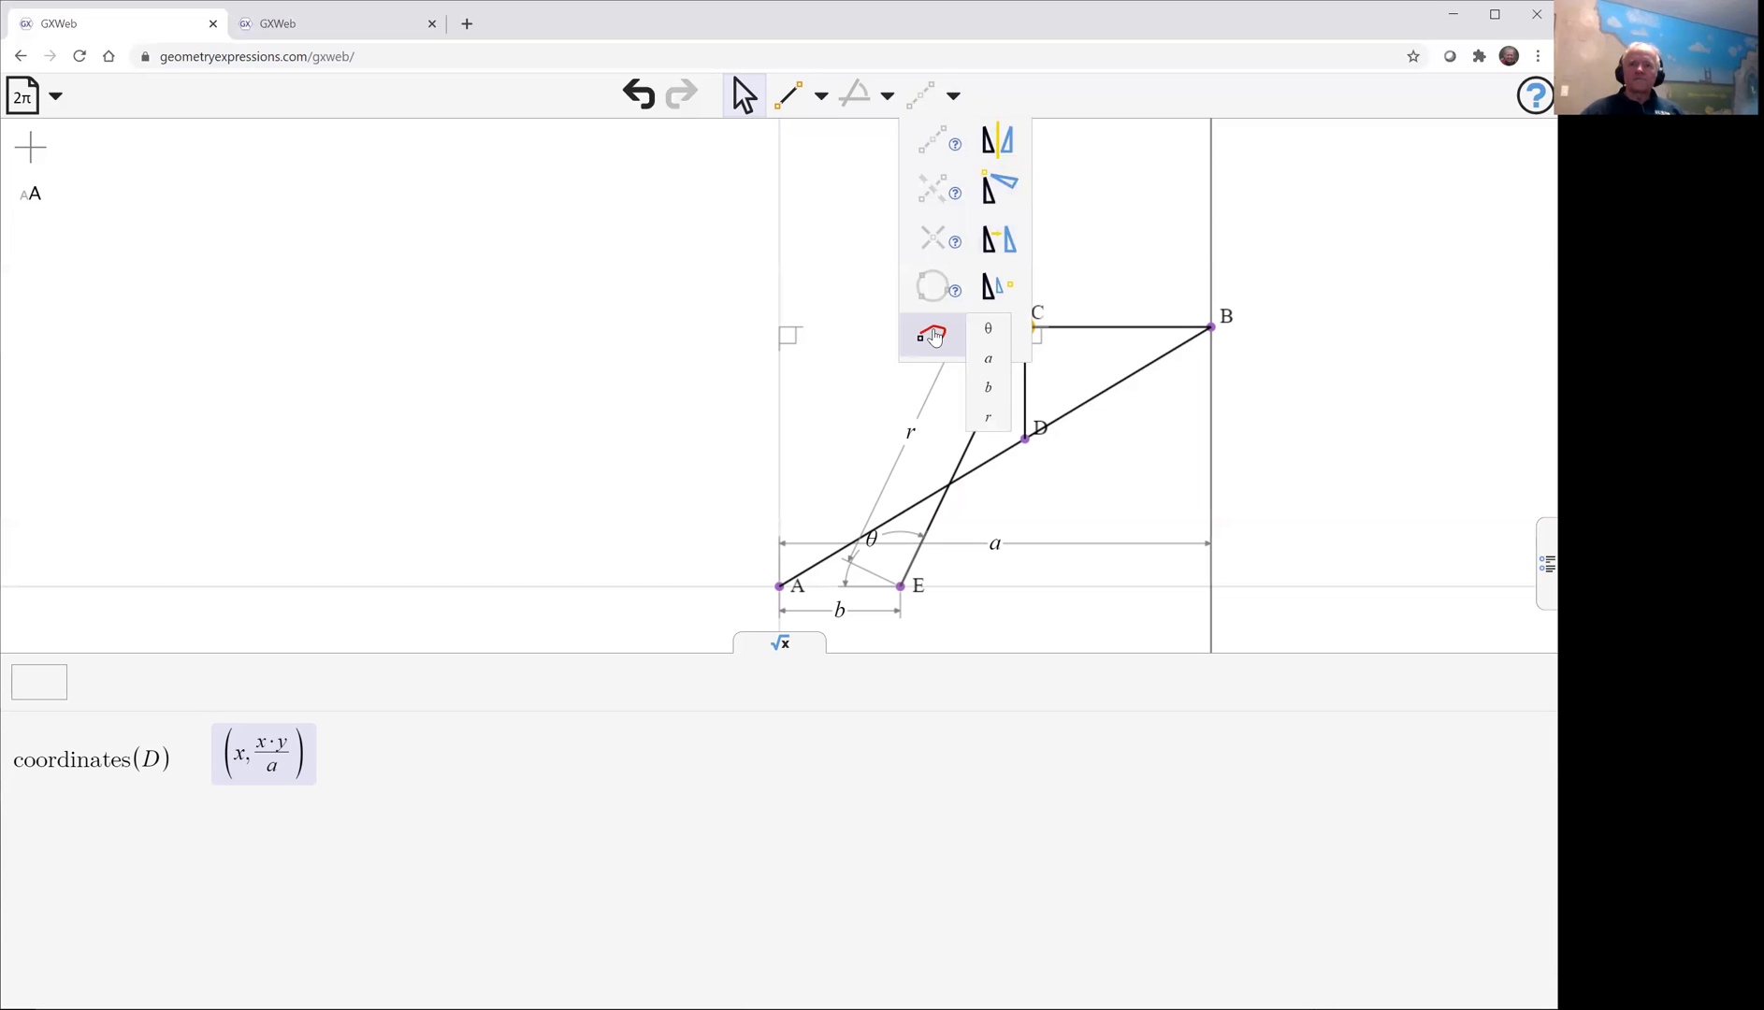
pyautogui.click(986, 332)
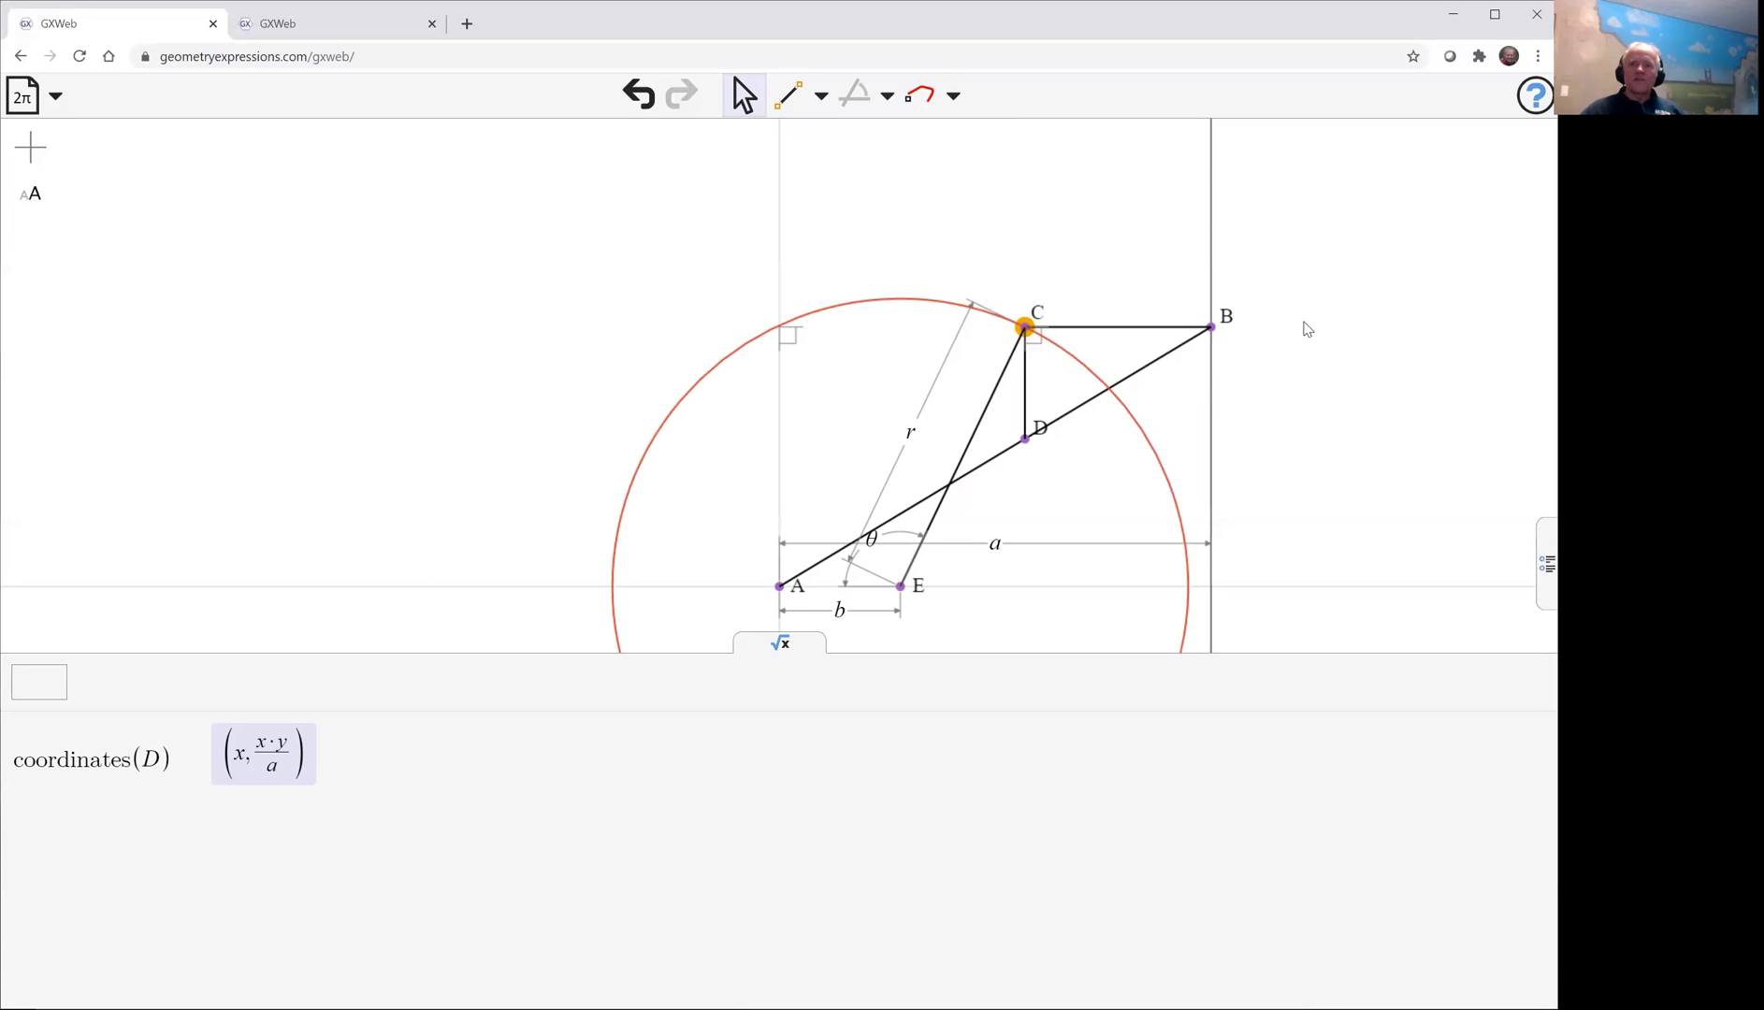
# Change the color of point C and its circular locus to blue.
pyautogui.click(881, 301)
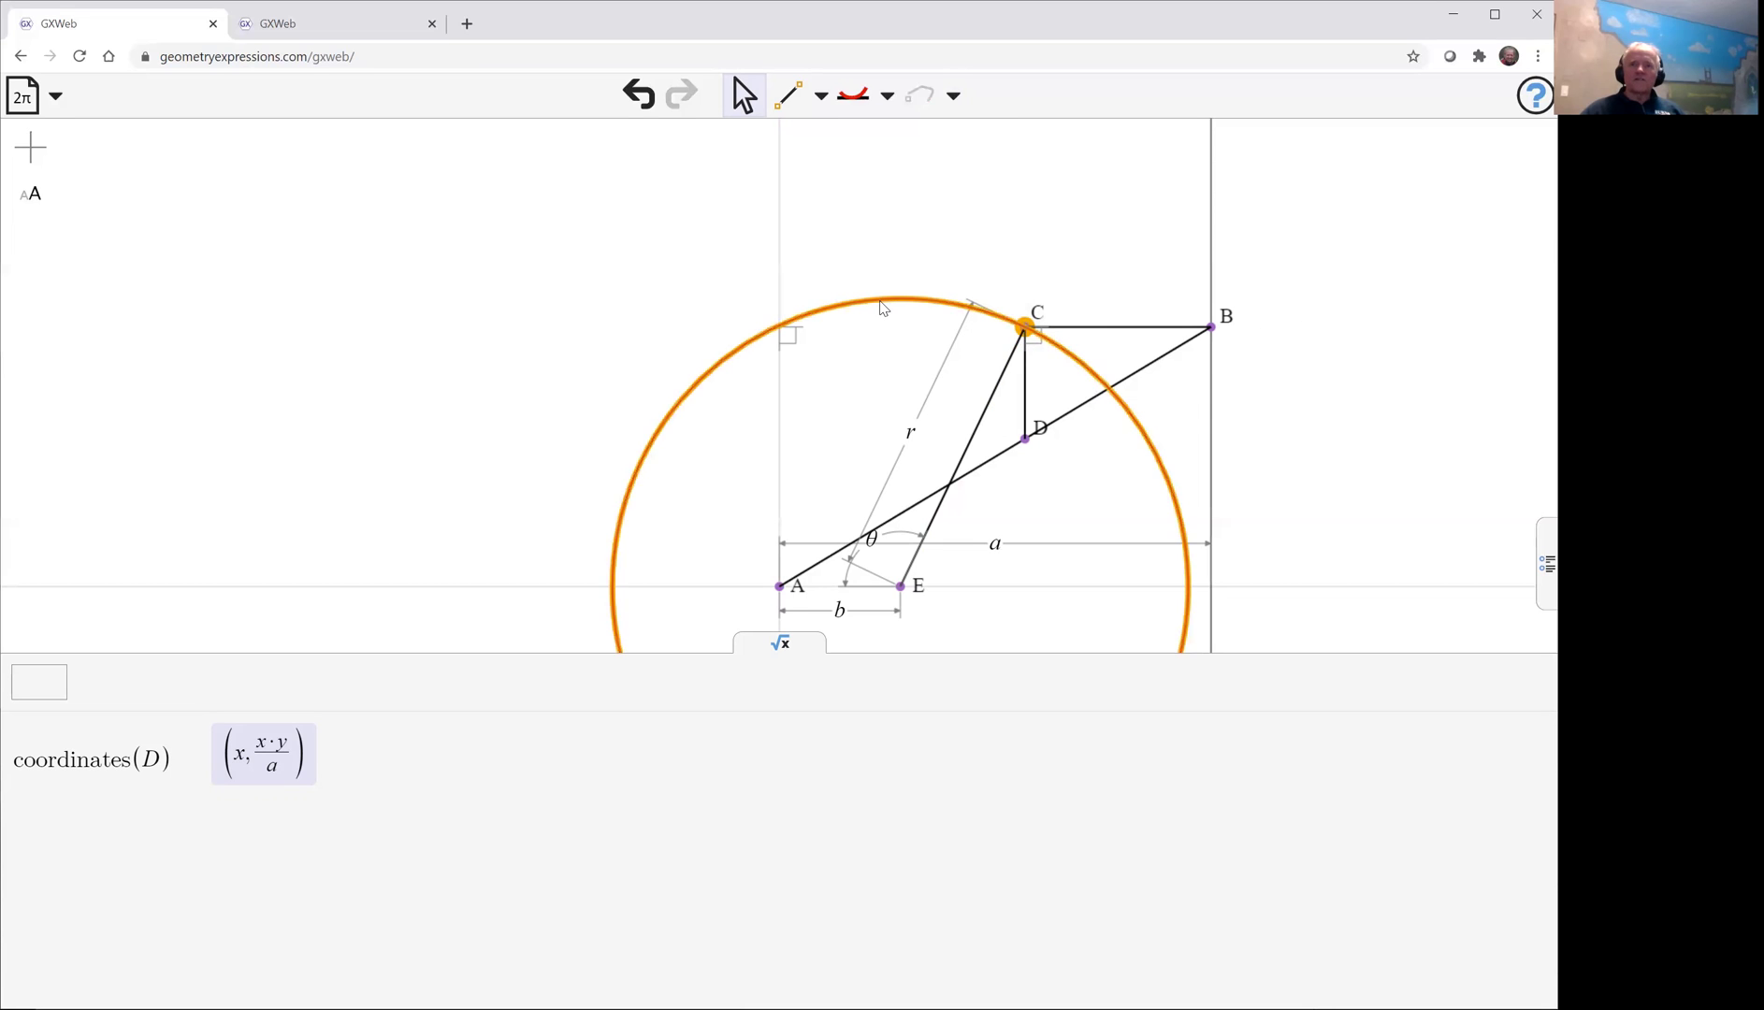
pyautogui.rightClick(881, 307)
pyautogui.click(841, 233)
pyautogui.click(877, 309)
pyautogui.keyDown('shift'); pyautogui.click(876, 310); pyautogui.keyUp('shift')
pyautogui.rightClick(876, 309)
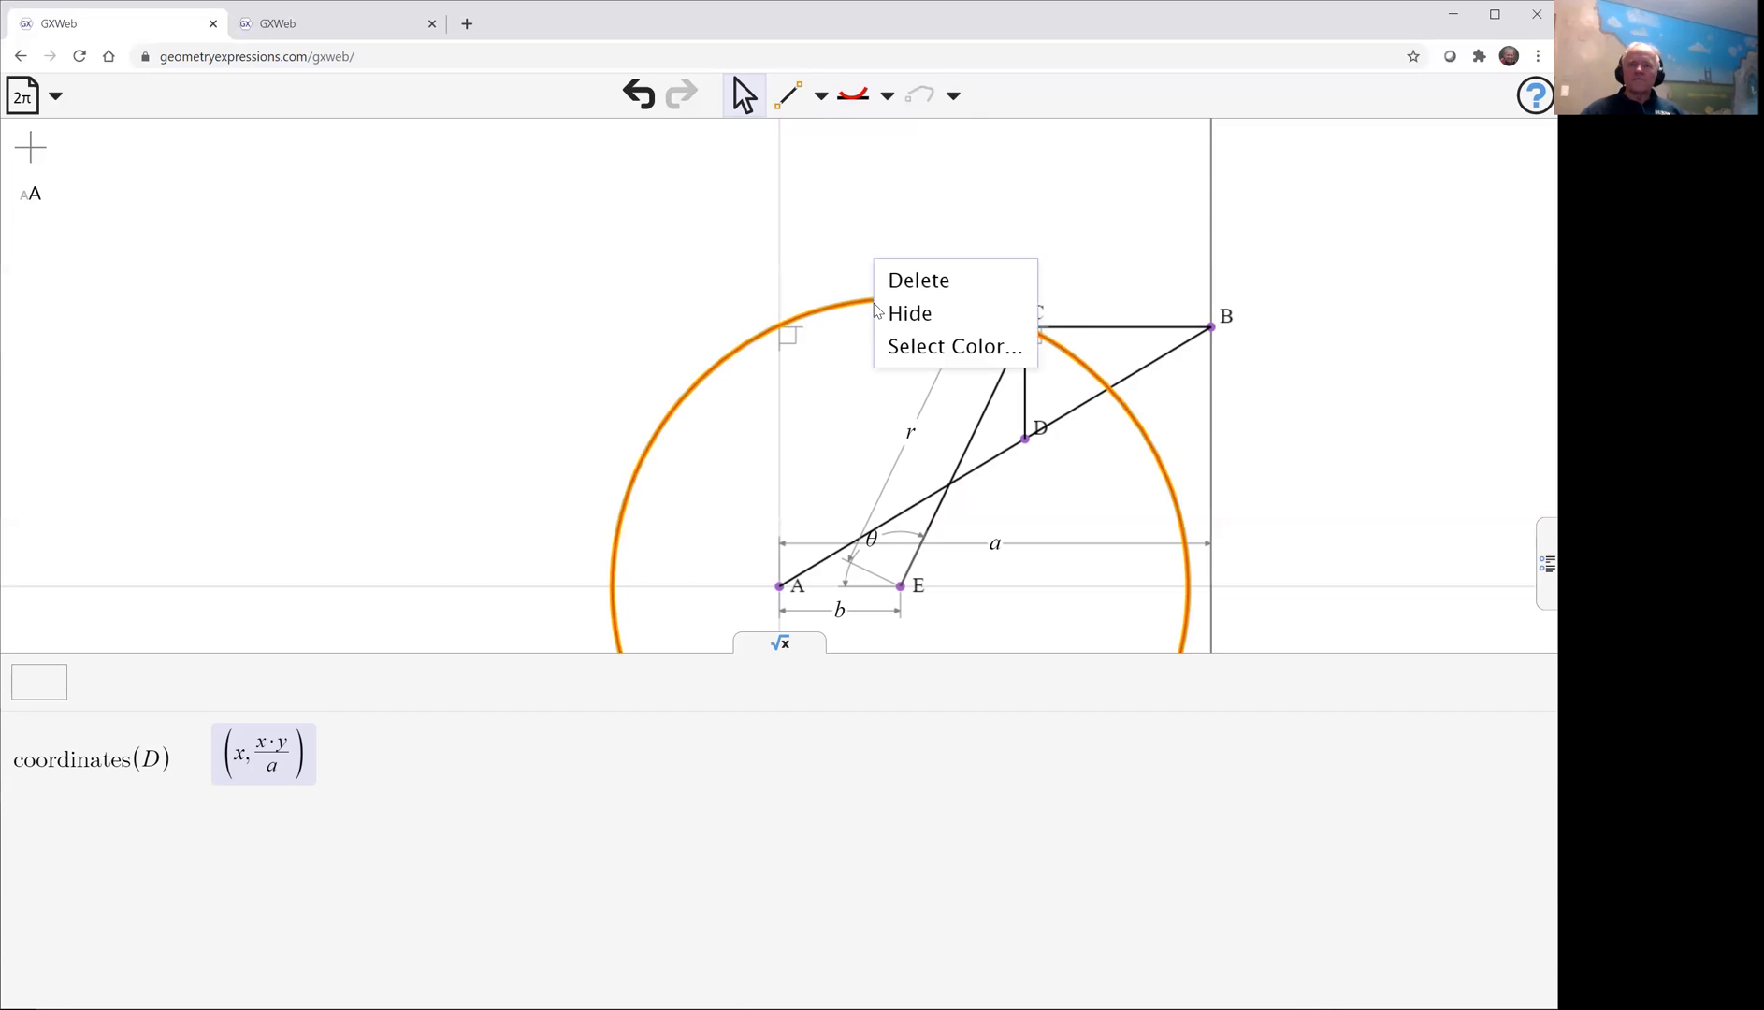
pyautogui.click(948, 348)
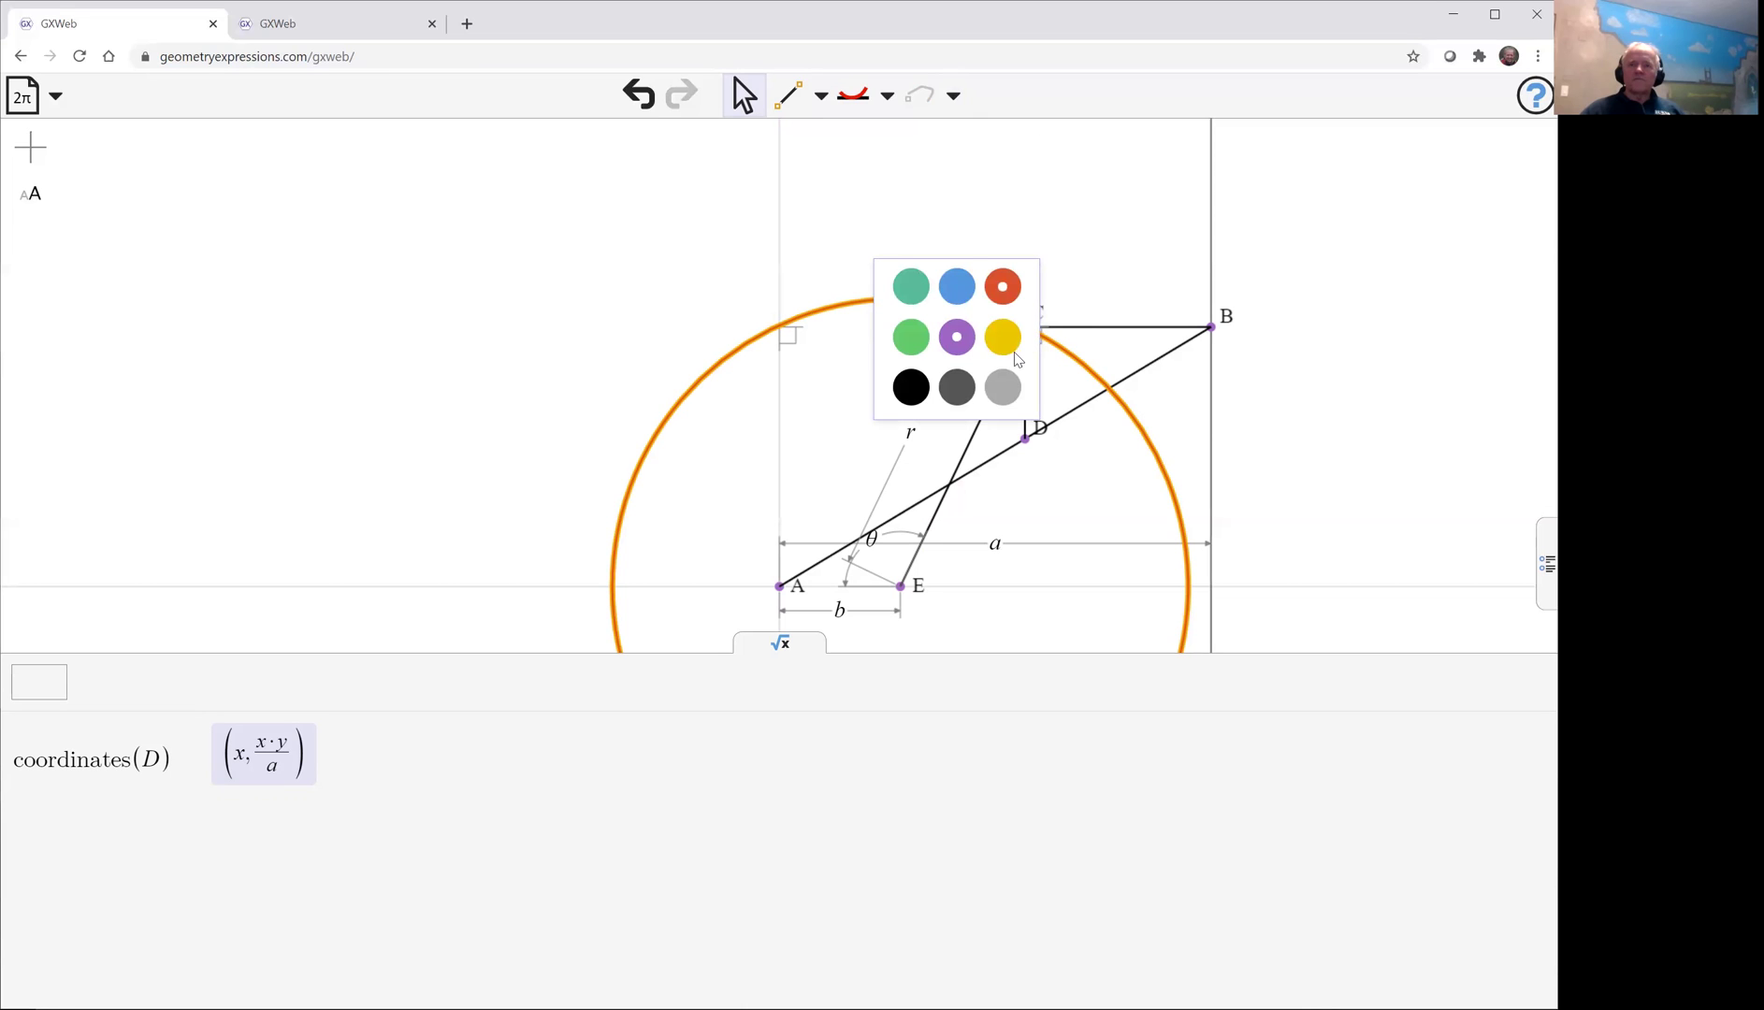
pyautogui.click(963, 292)
pyautogui.click(1074, 229)
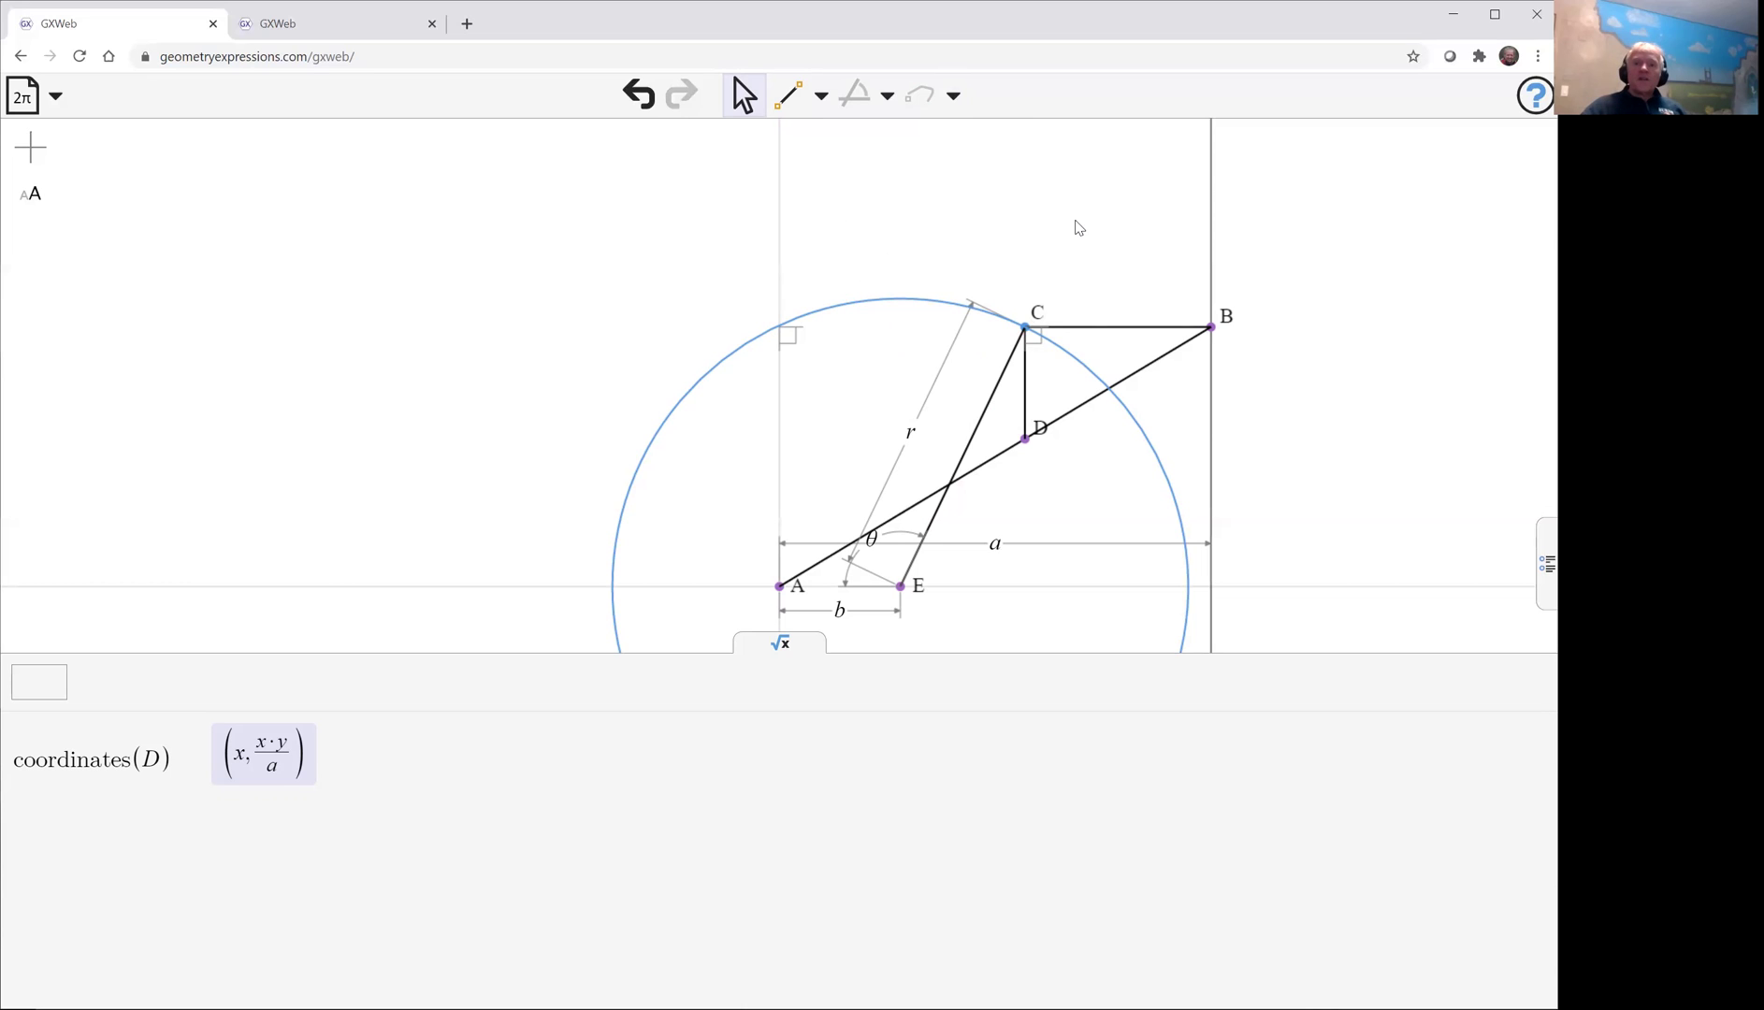
# Construct the locus of point D as the parameter θ varies.
pyautogui.click(1025, 441)
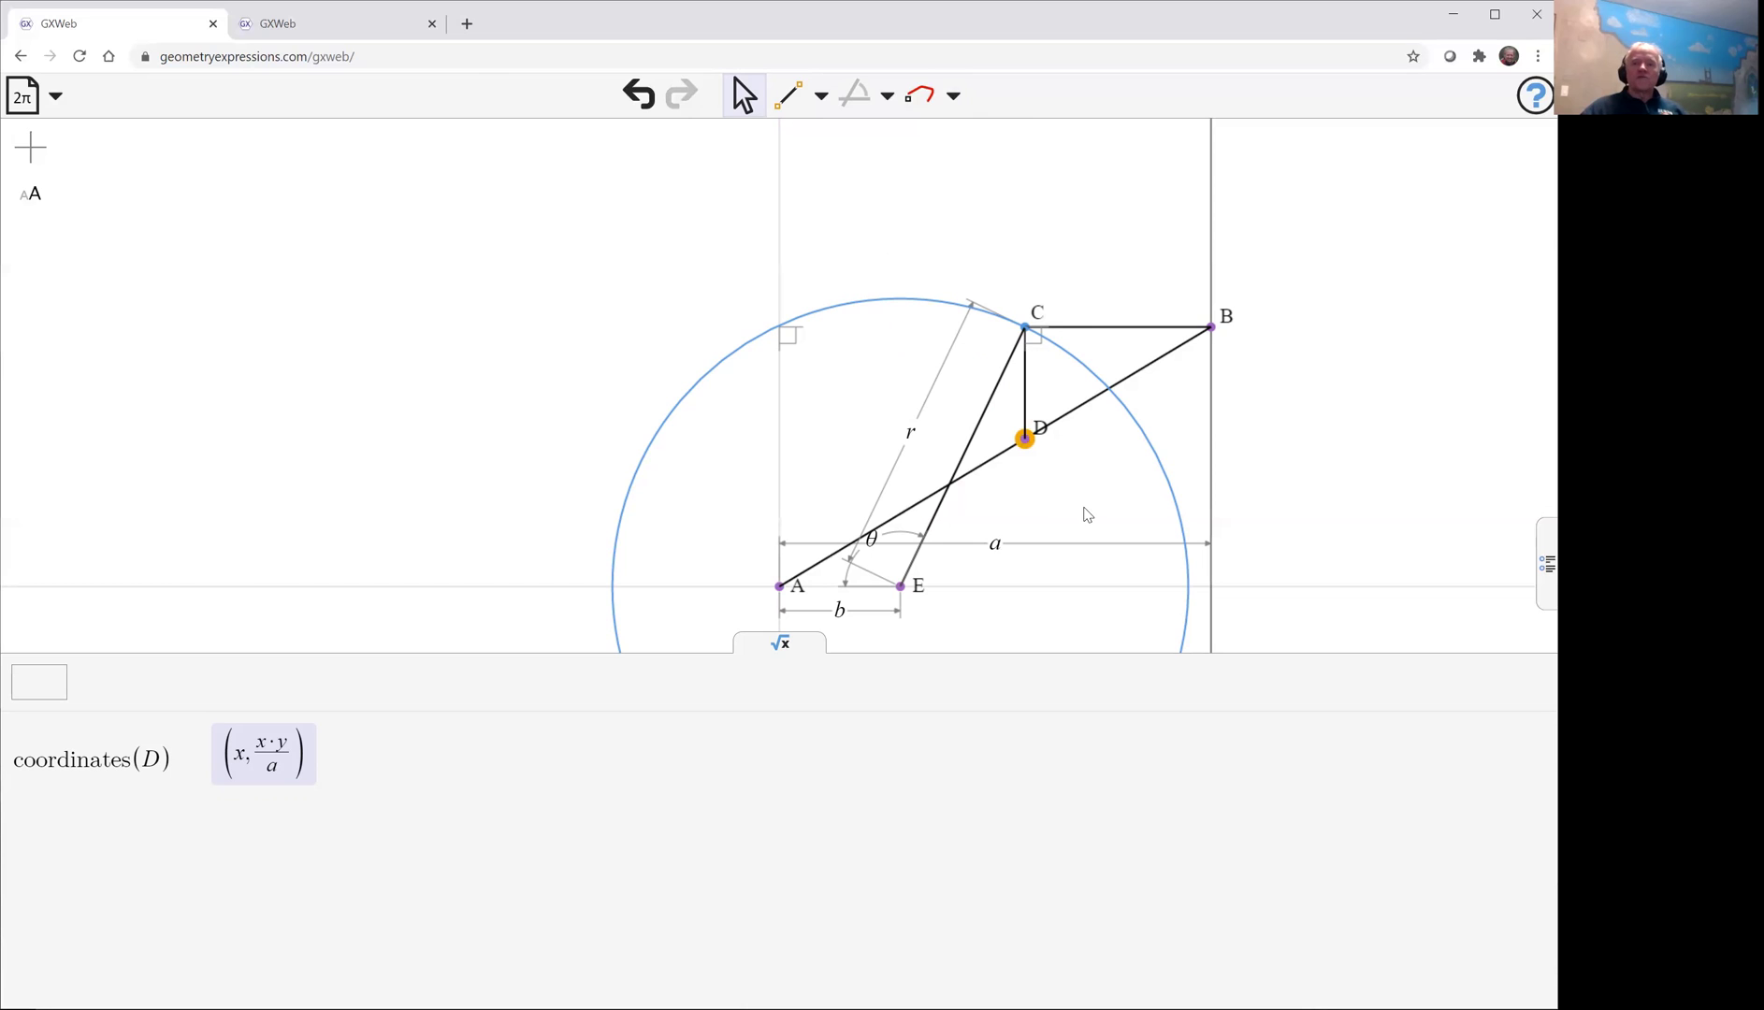
pyautogui.click(919, 97)
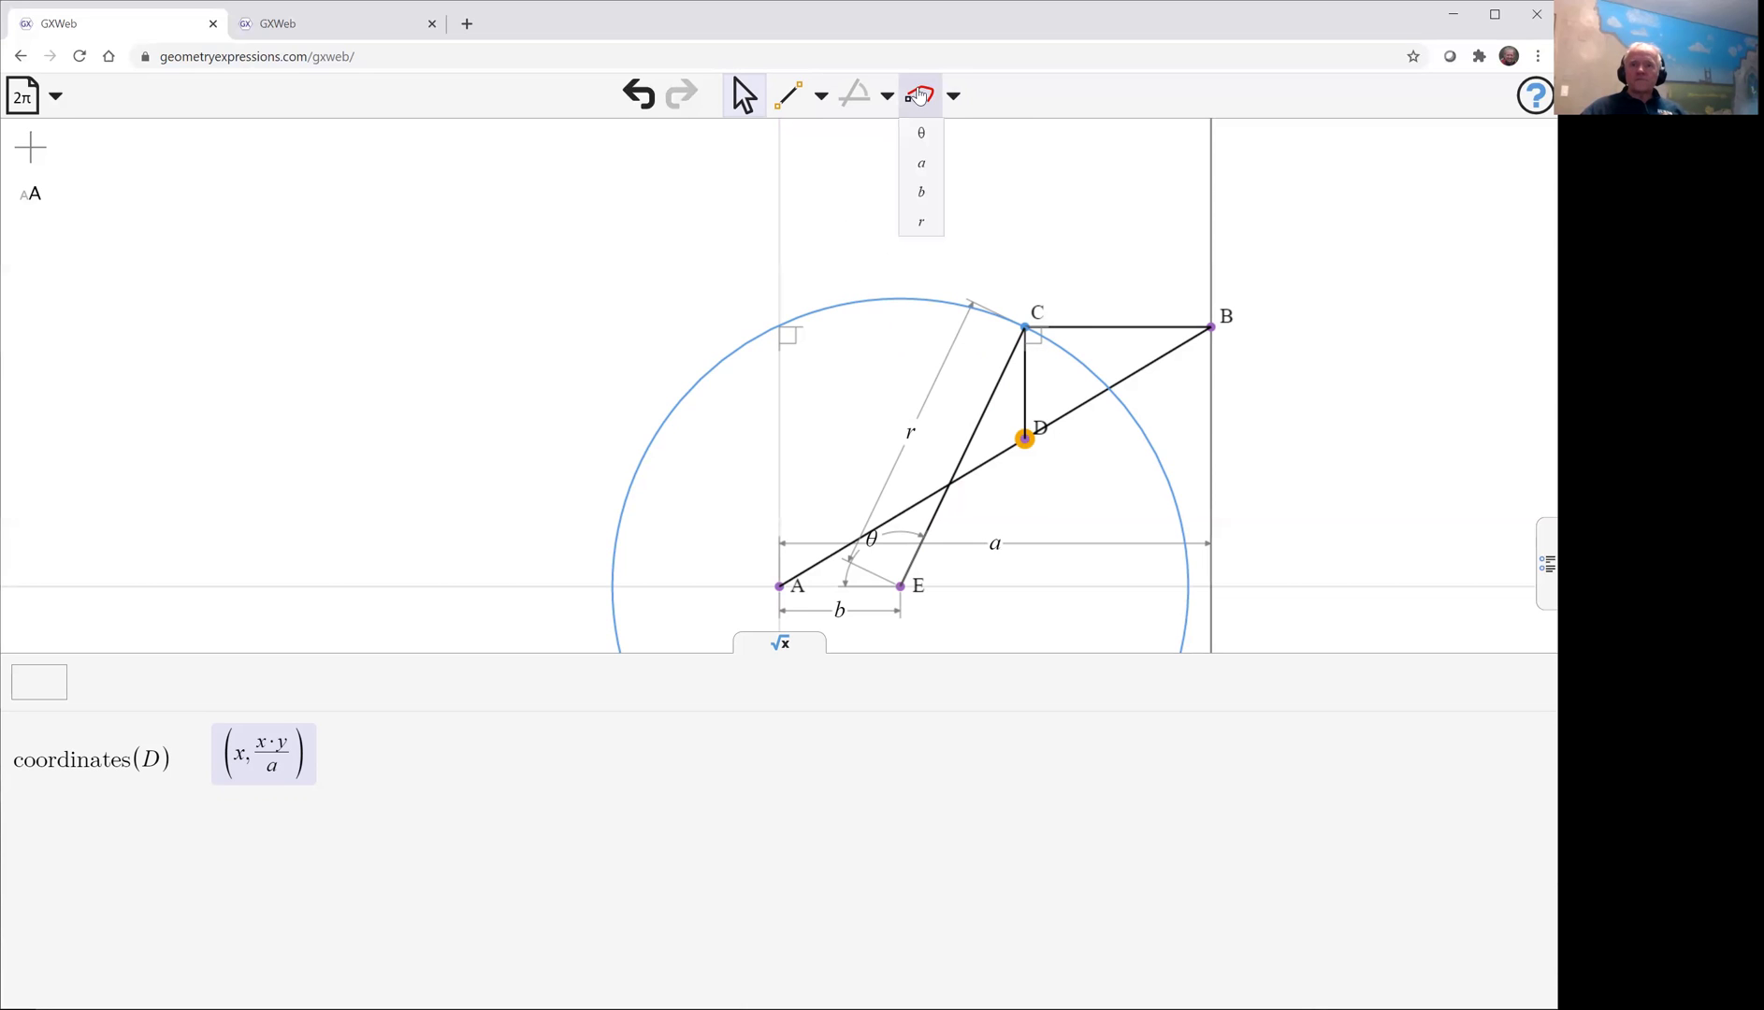
pyautogui.click(921, 136)
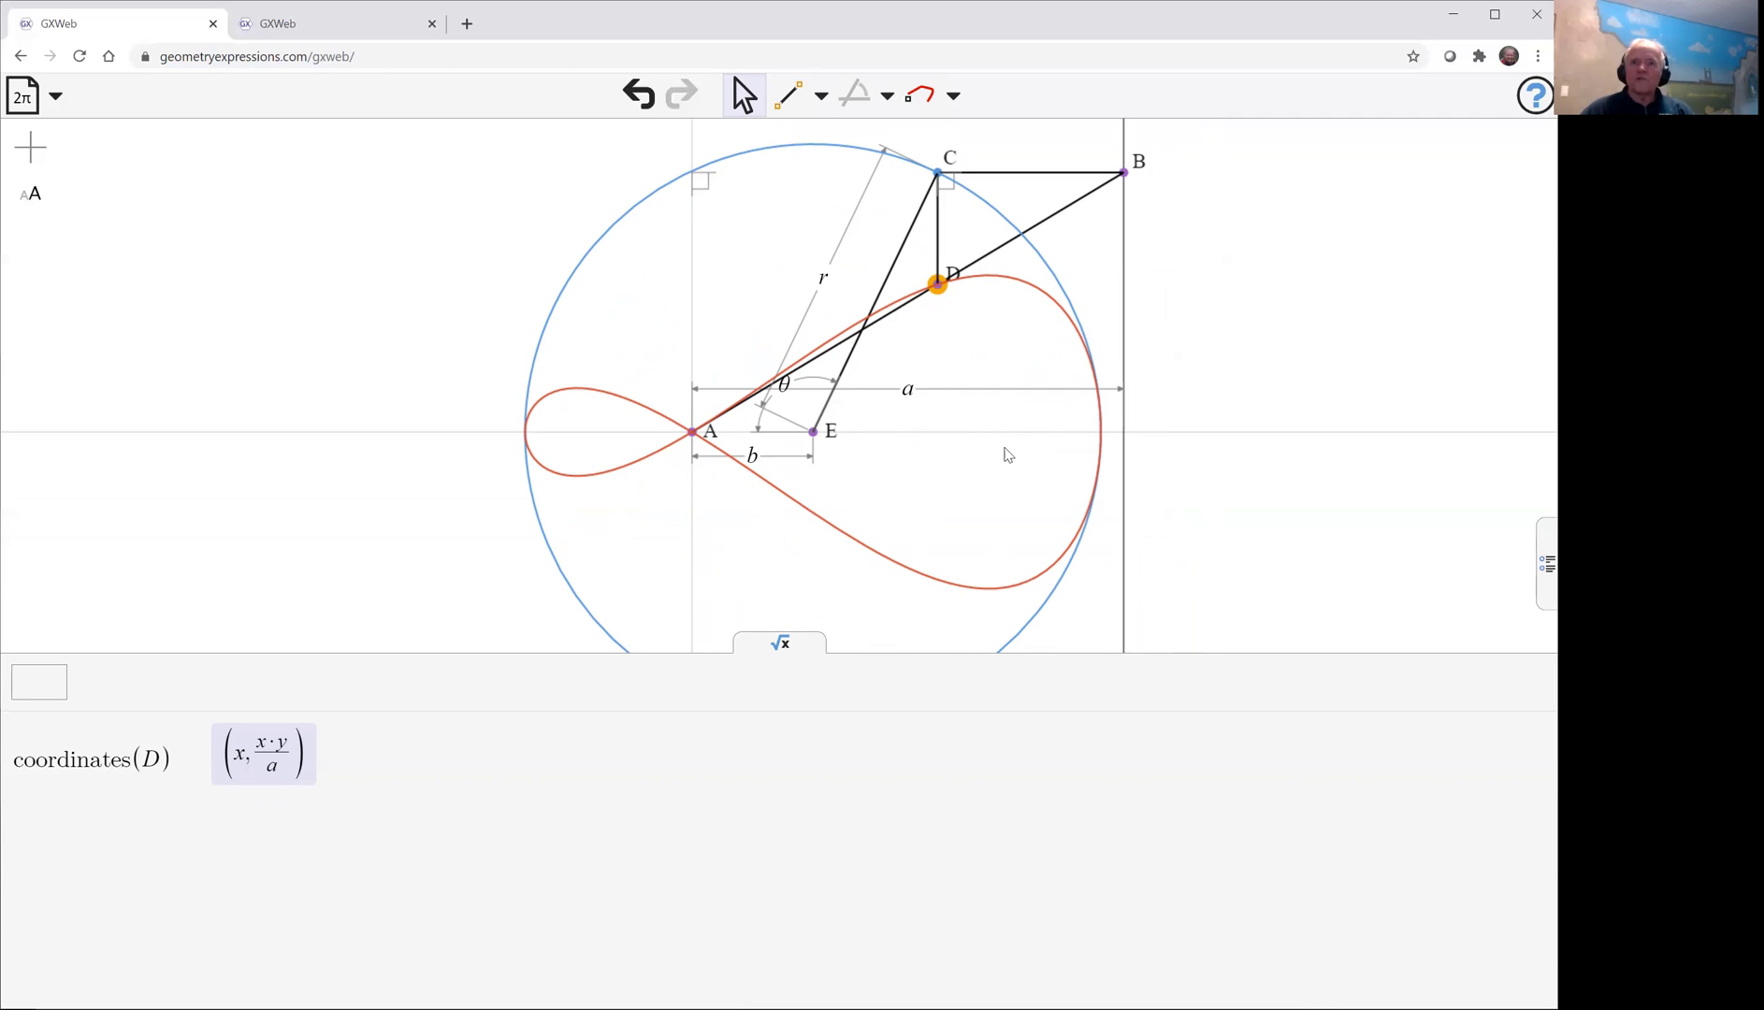
pyautogui.click(1286, 322)
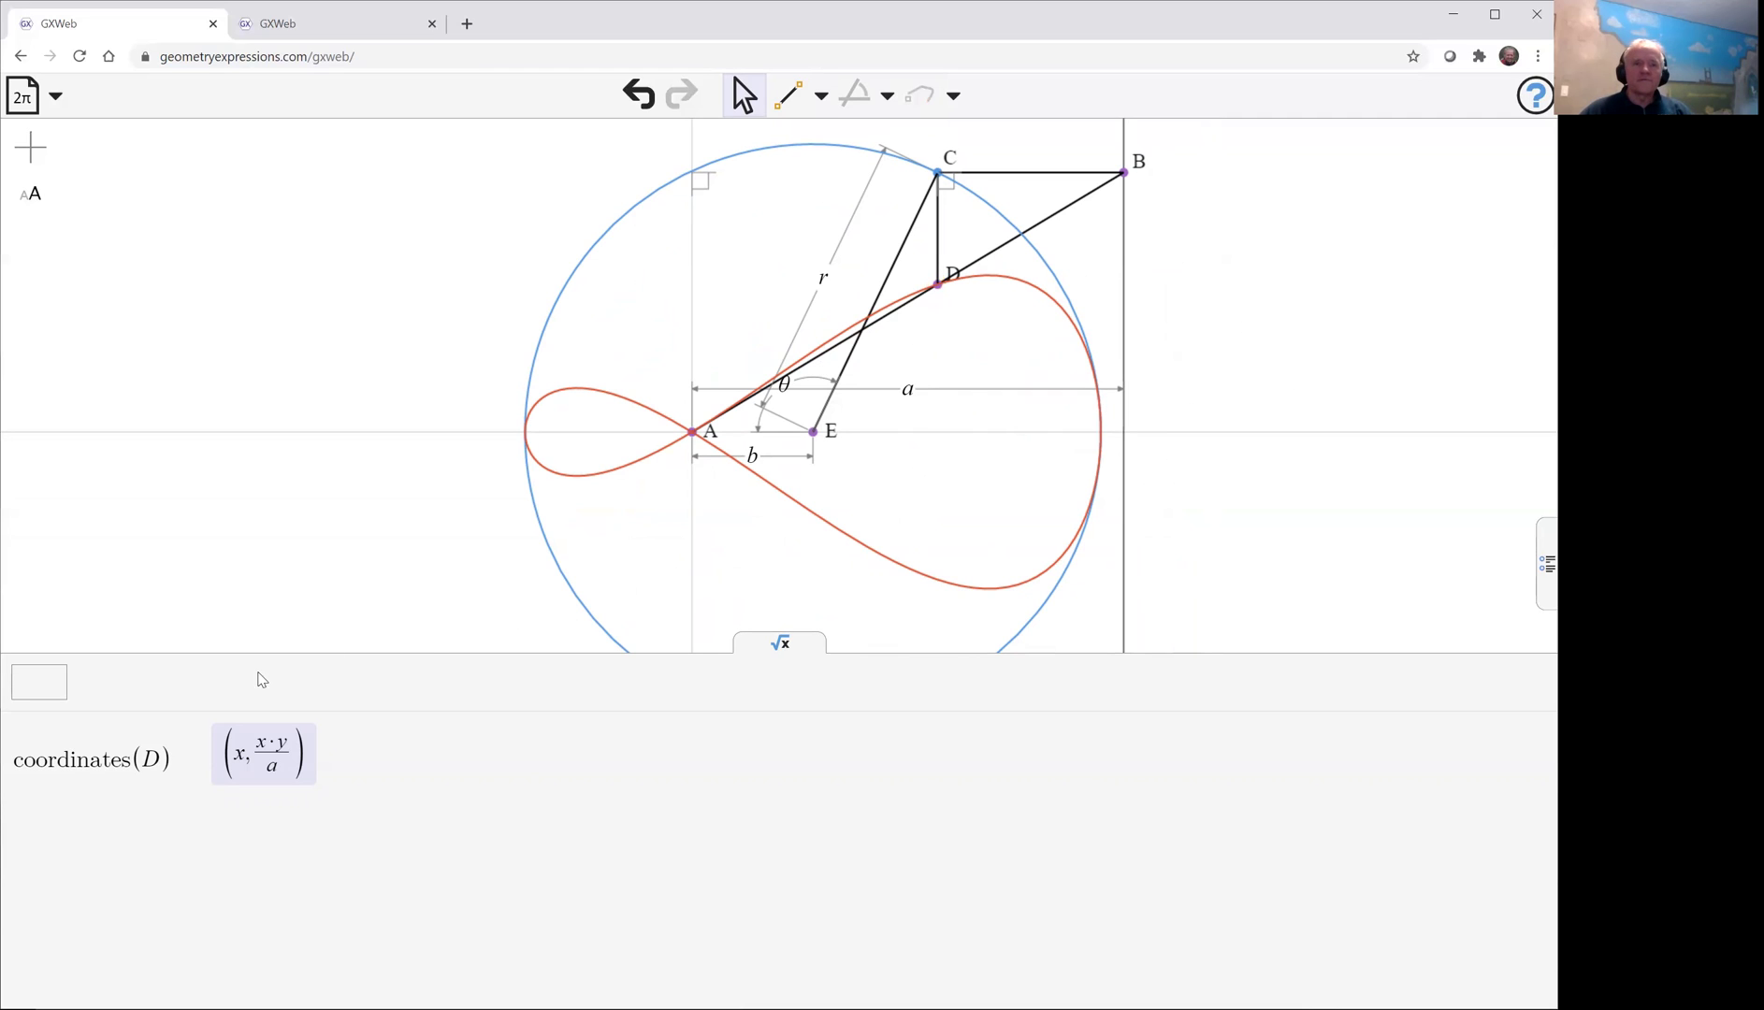
# Compute the implicit equation of the red locus of point D with the expression equation(K1).
pyautogui.click(46, 680)
pyautogui.write('equat')
pyautogui.press('Return')
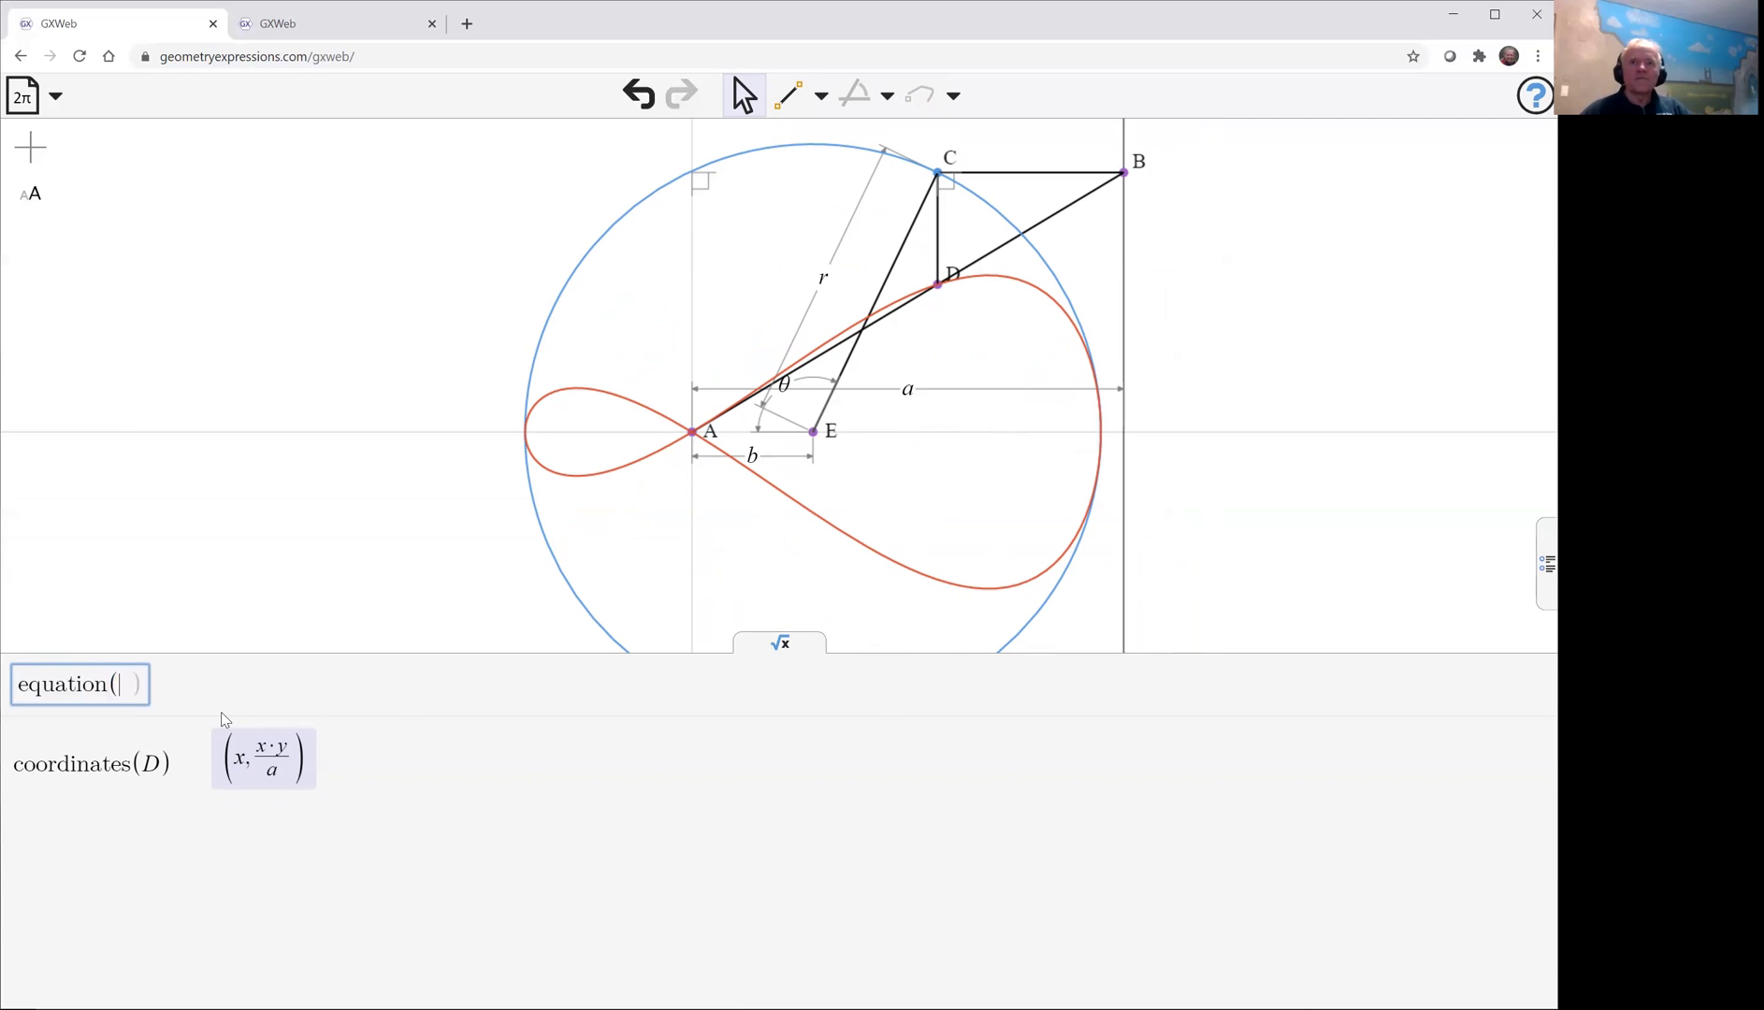
pyautogui.click(584, 390)
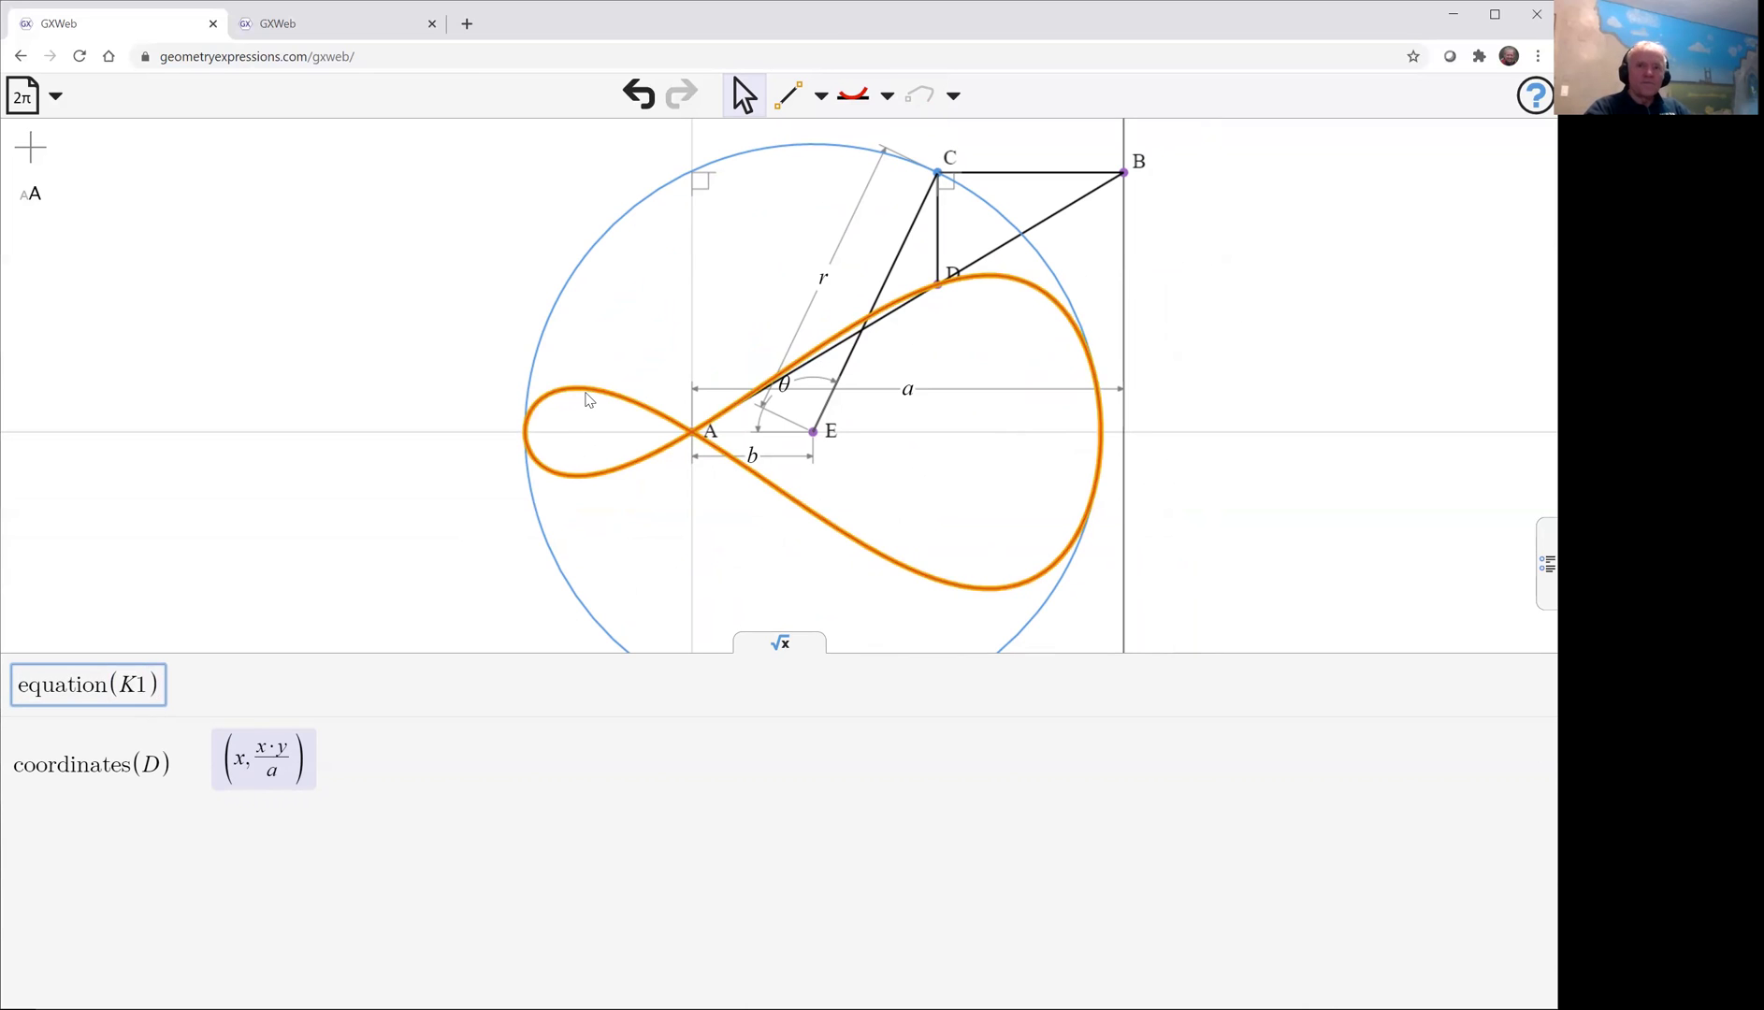
pyautogui.press('Return')
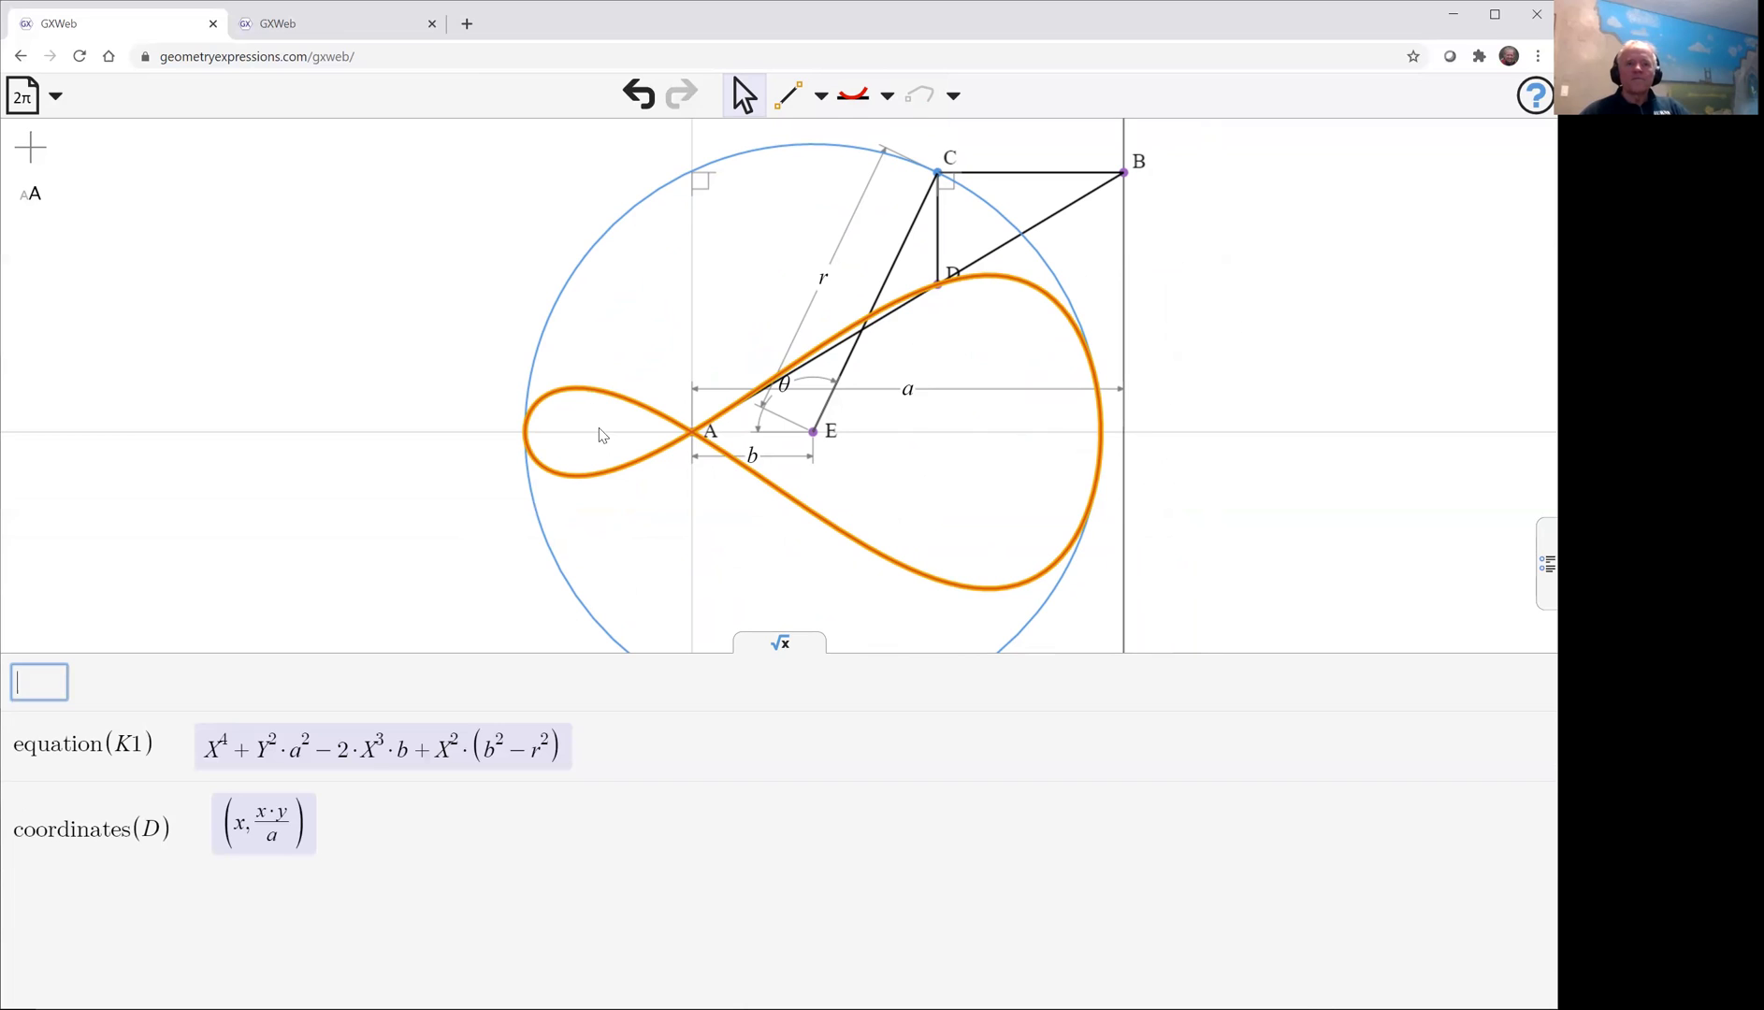
# Compute the implicit equation of the blue circle traced by point C with the expression equation(K0).
pyautogui.write('equat')
pyautogui.press('Return')
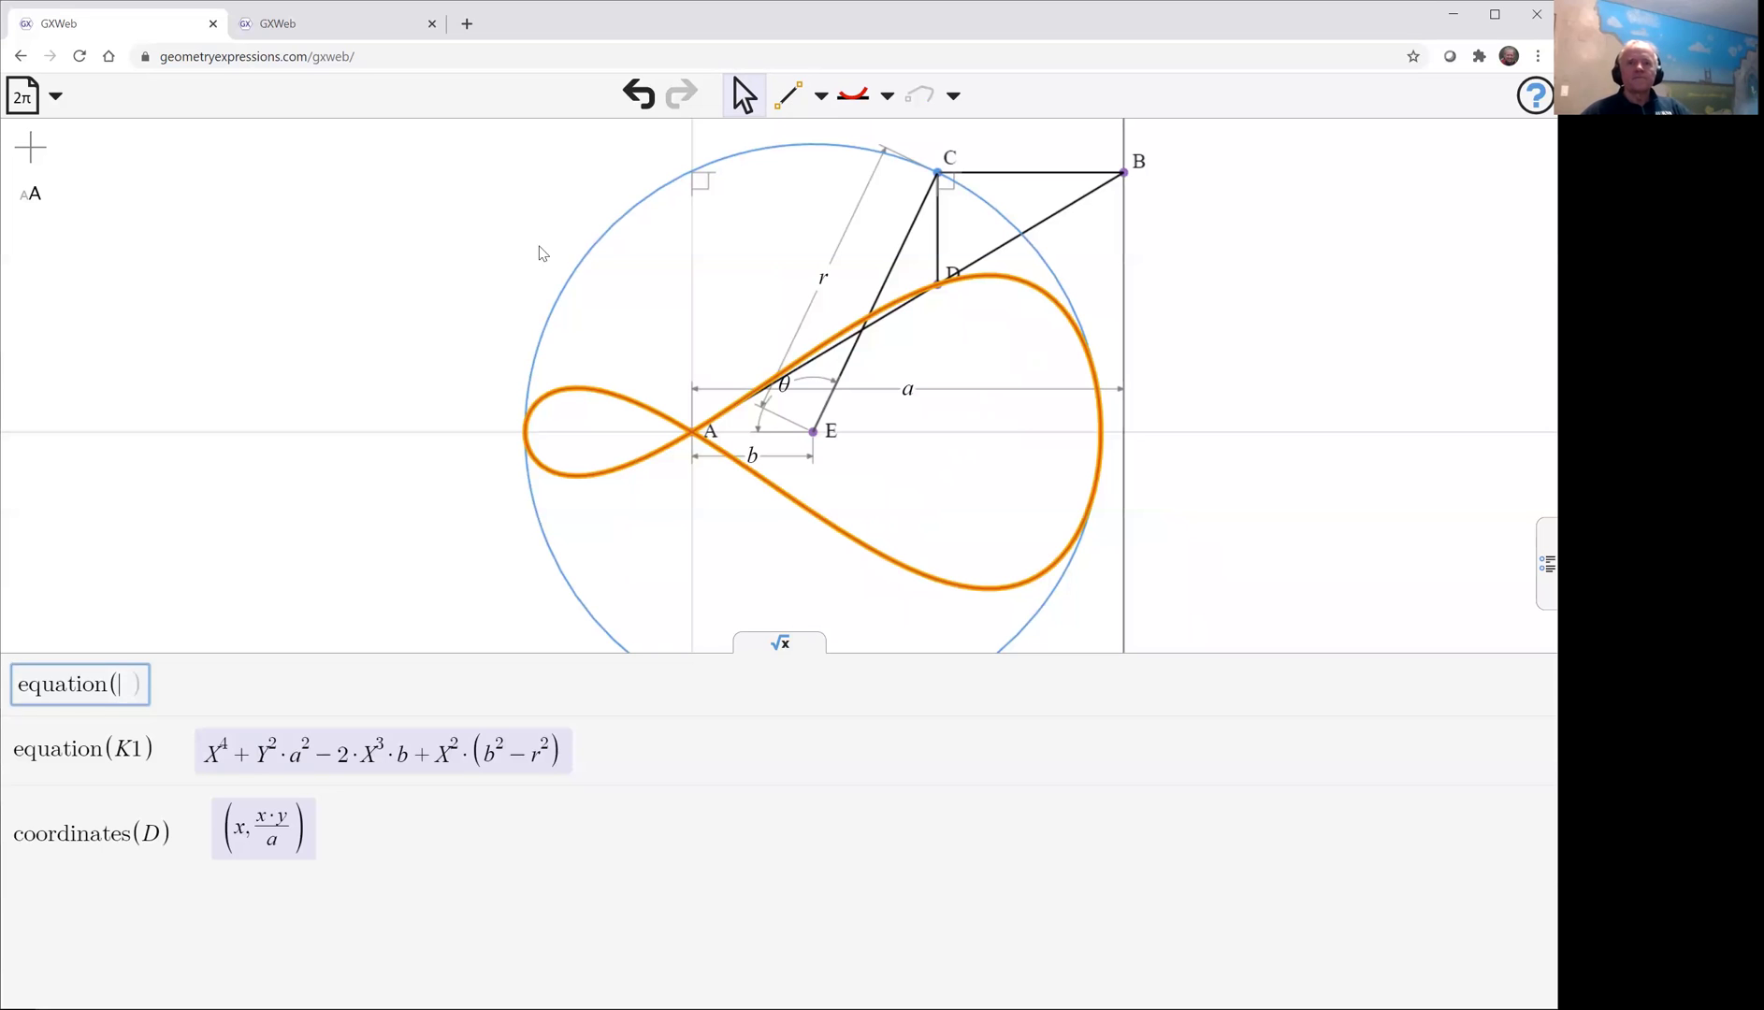
pyautogui.click(600, 245)
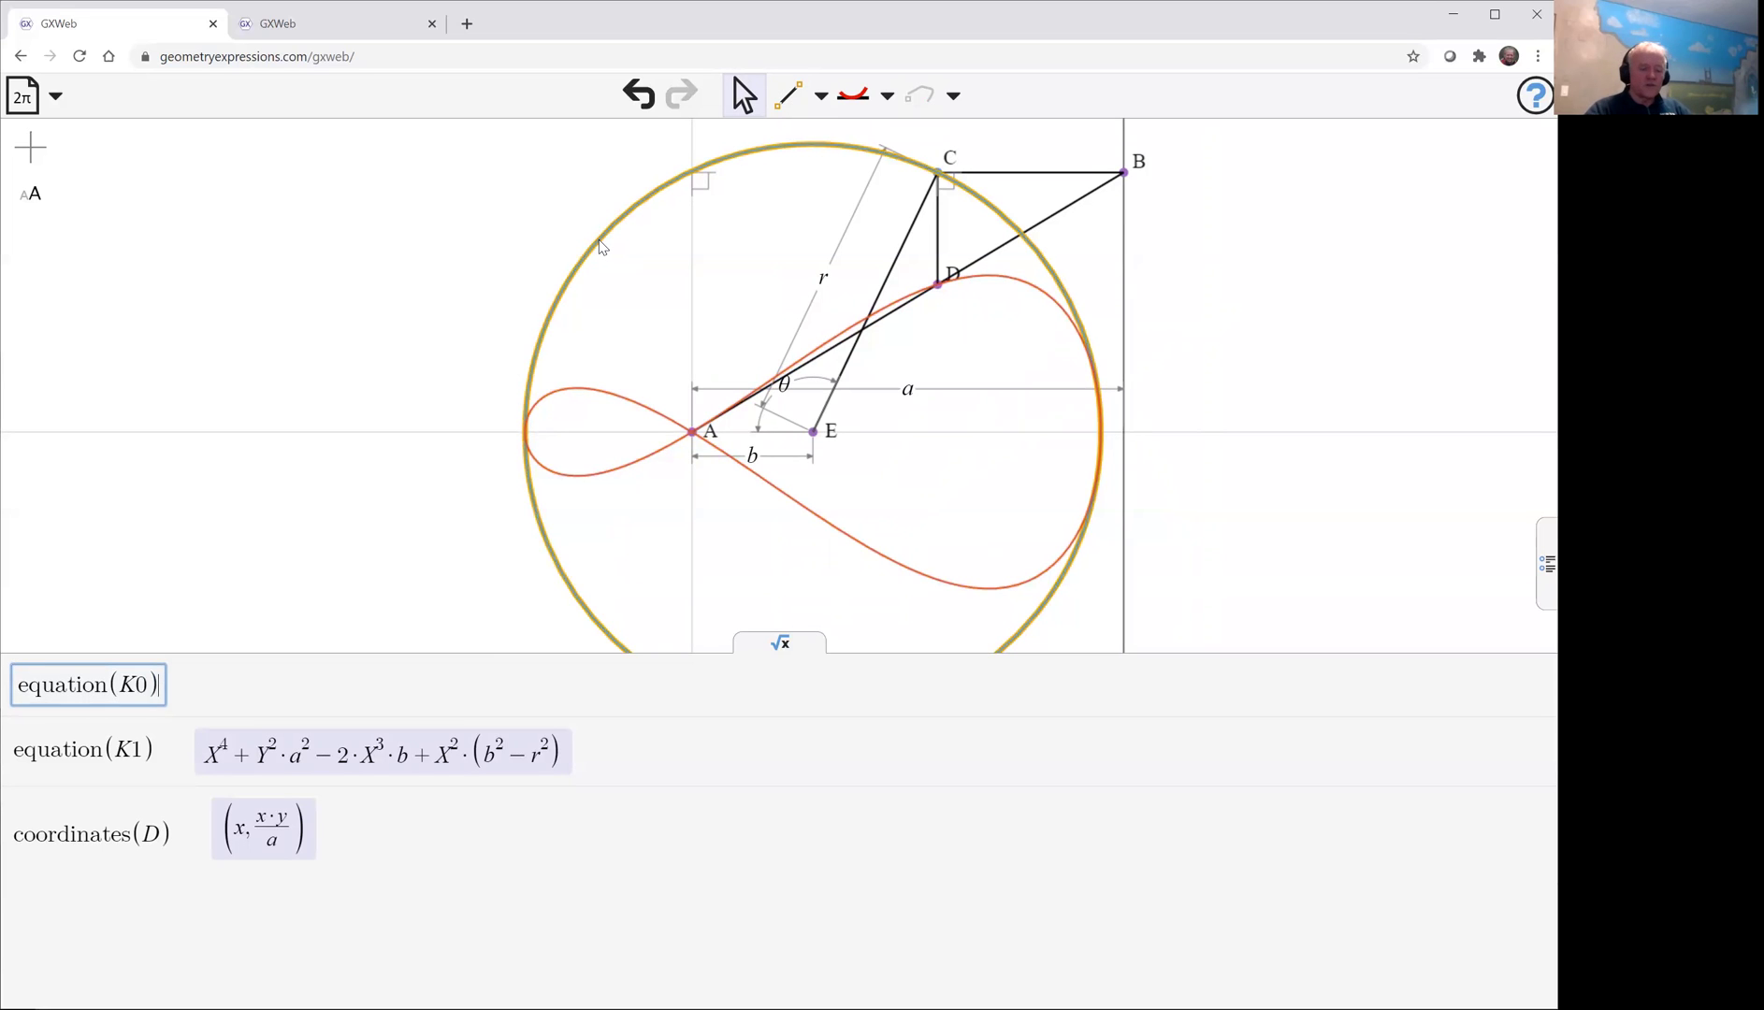
pyautogui.press('Return')
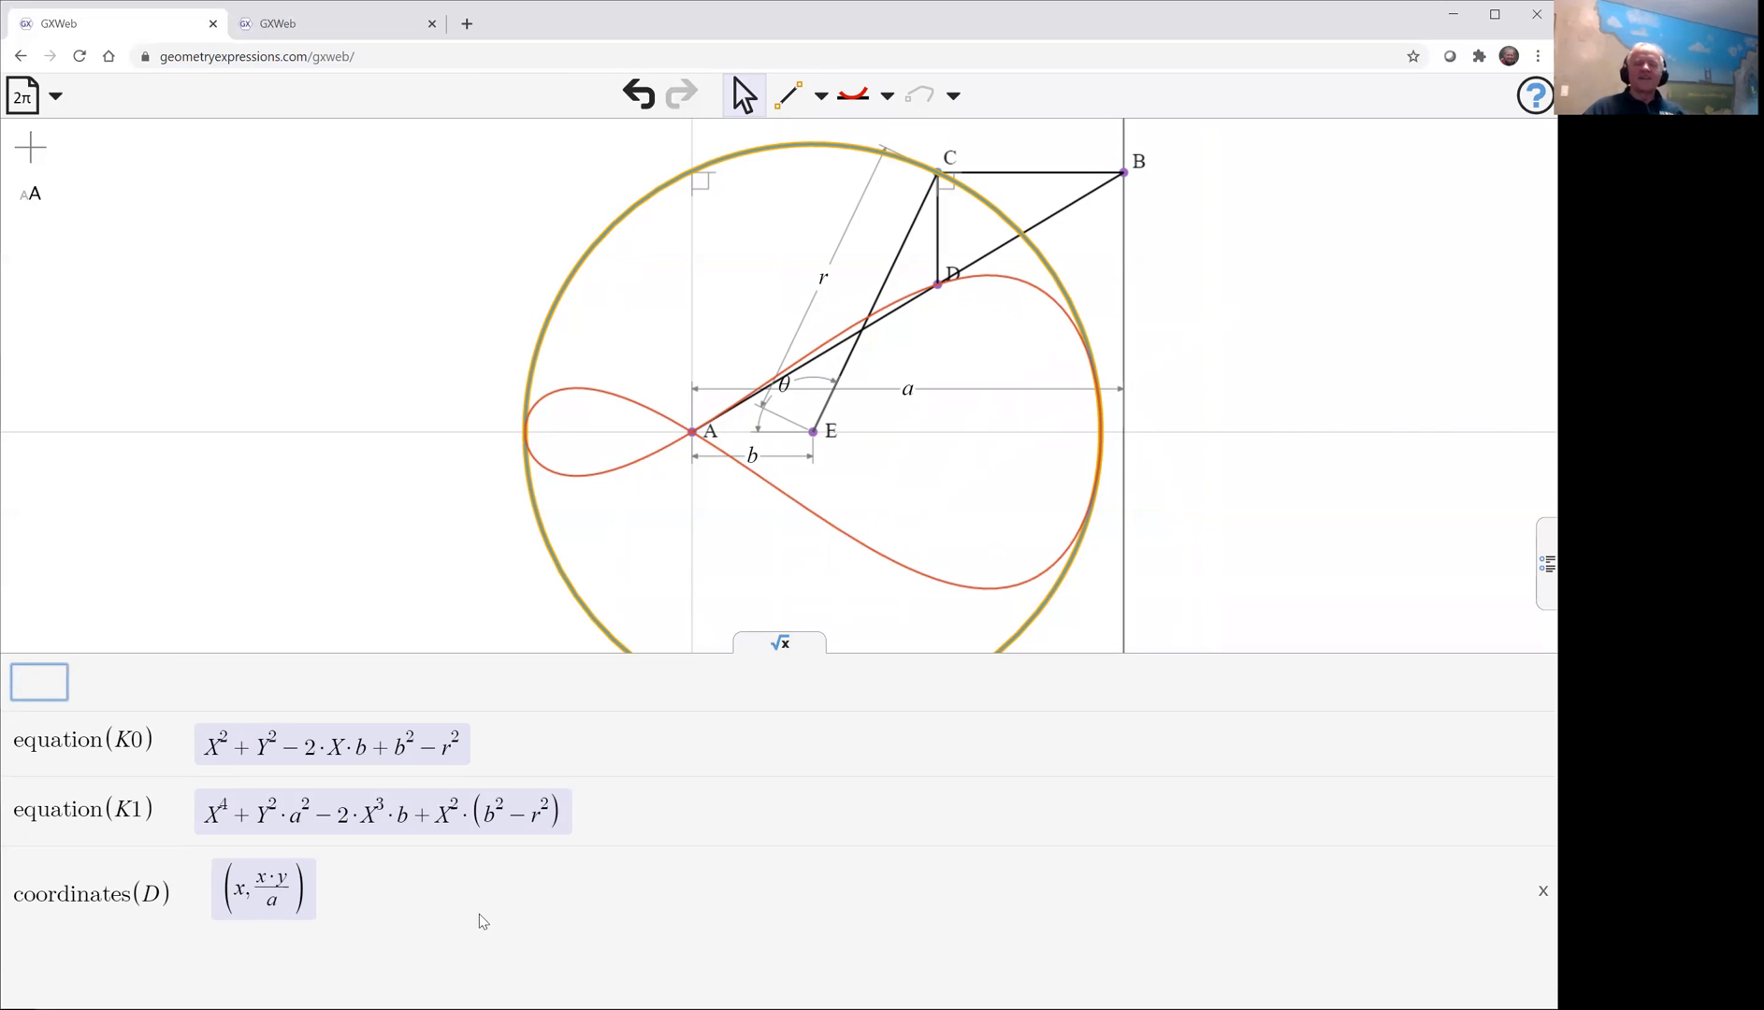
pyautogui.click(351, 326)
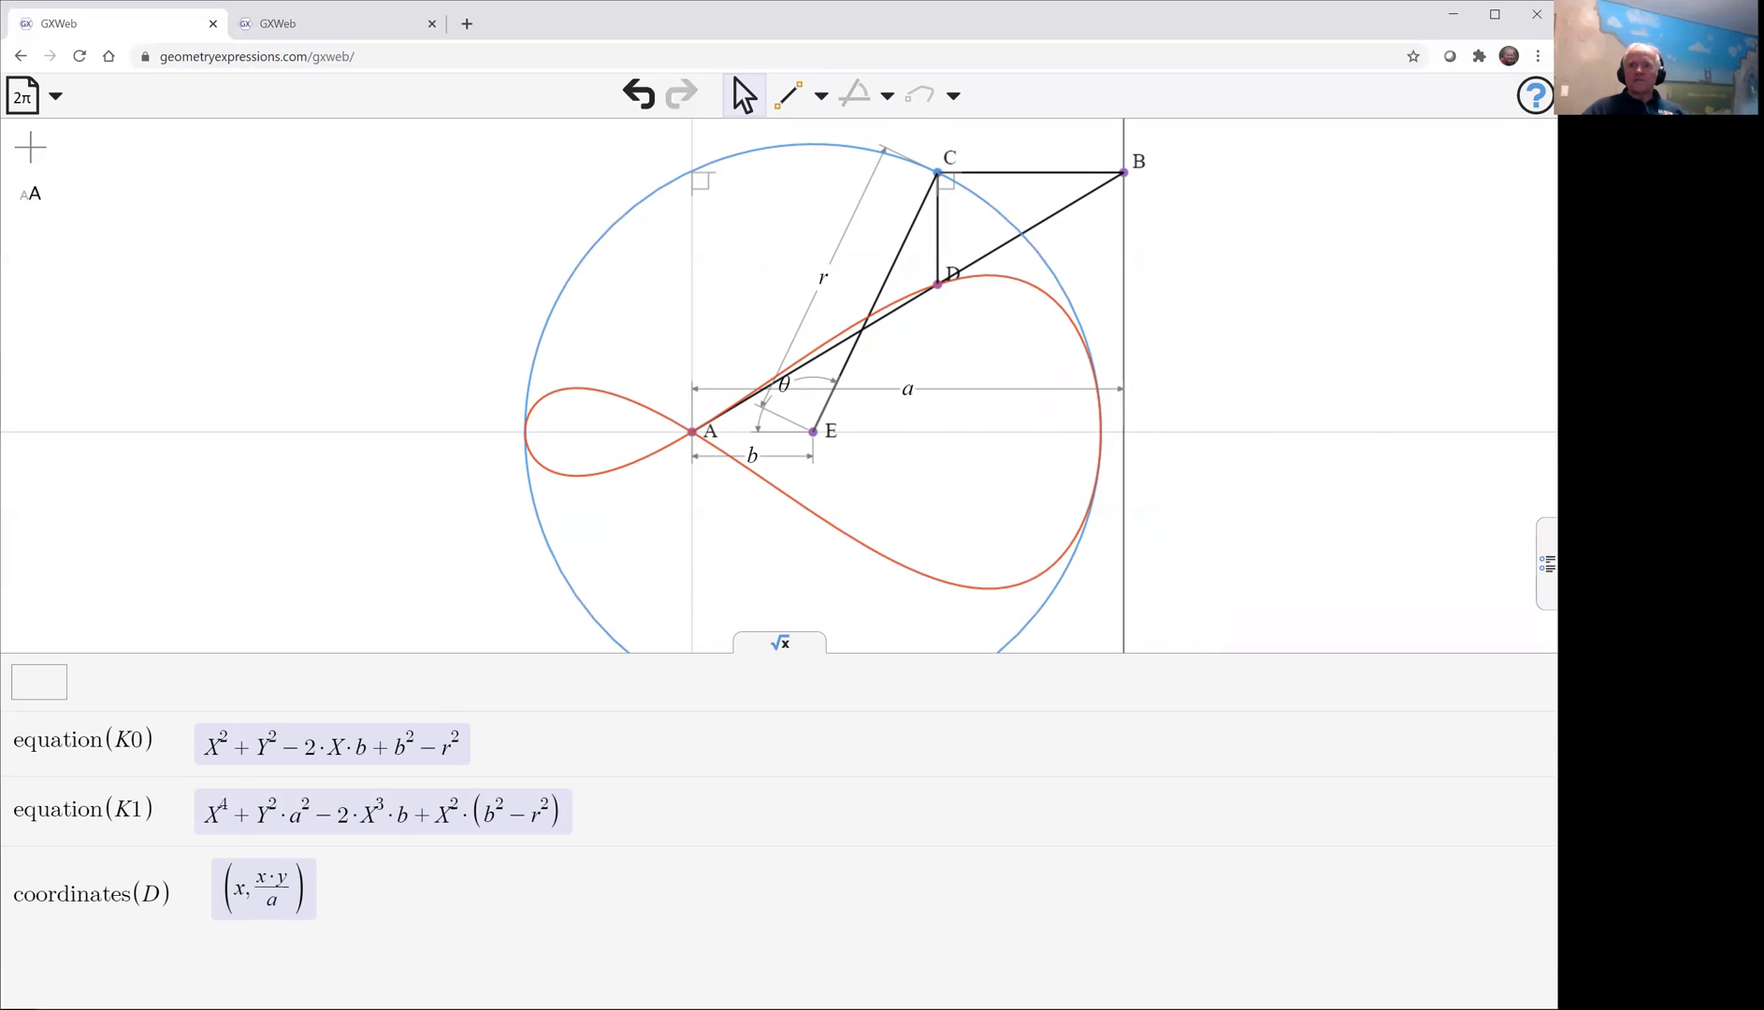
# Animate the parameter θ, stop the animation, and reposition point C near the top of the circle at θ about 1.797.
pyautogui.click(1547, 564)
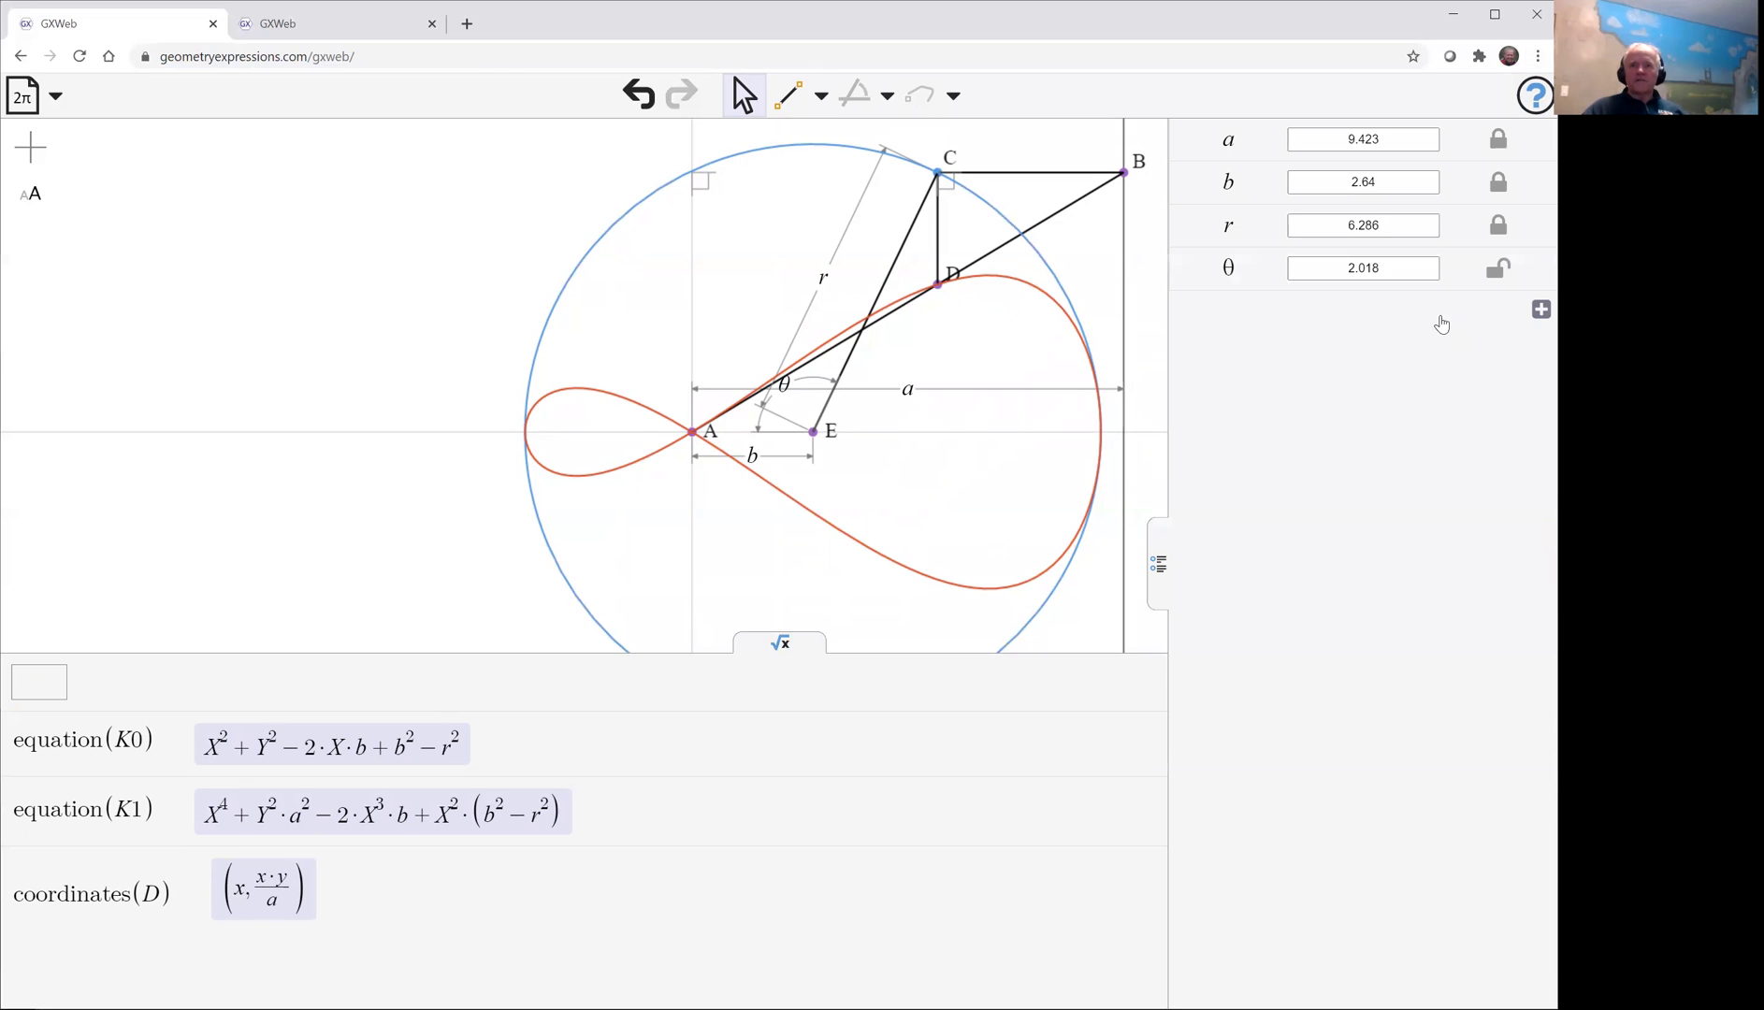
pyautogui.click(1320, 267)
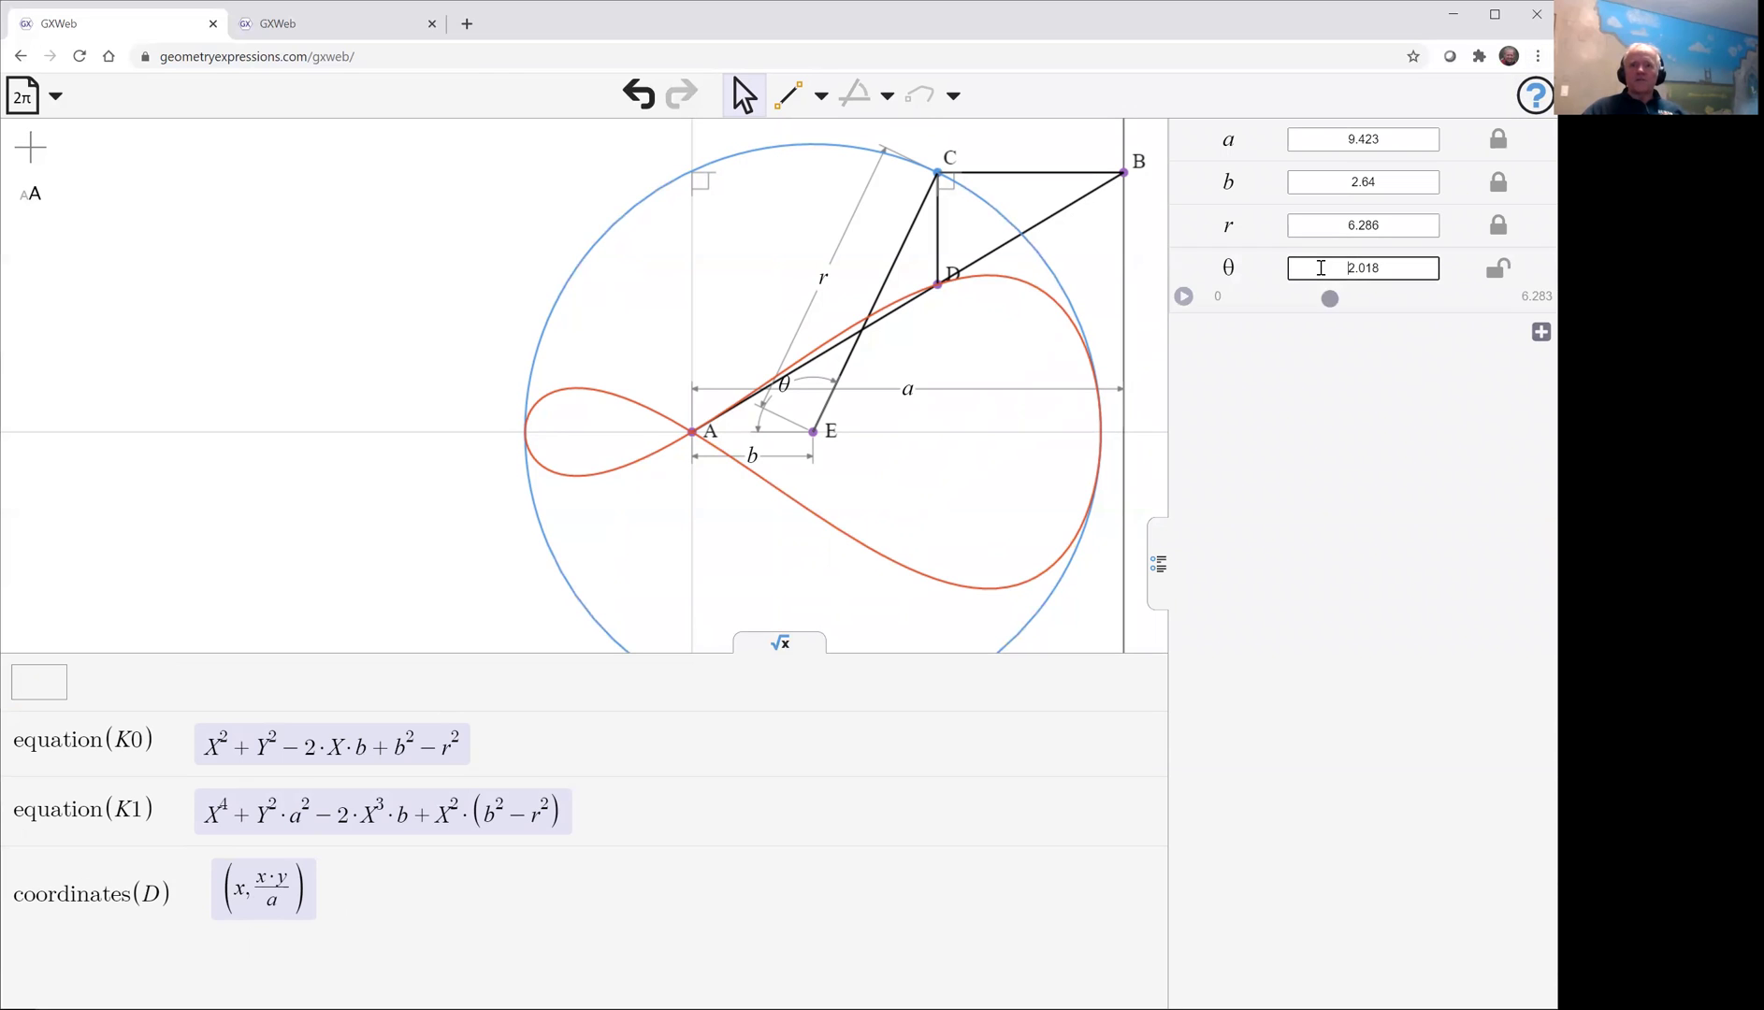
pyautogui.click(1183, 298)
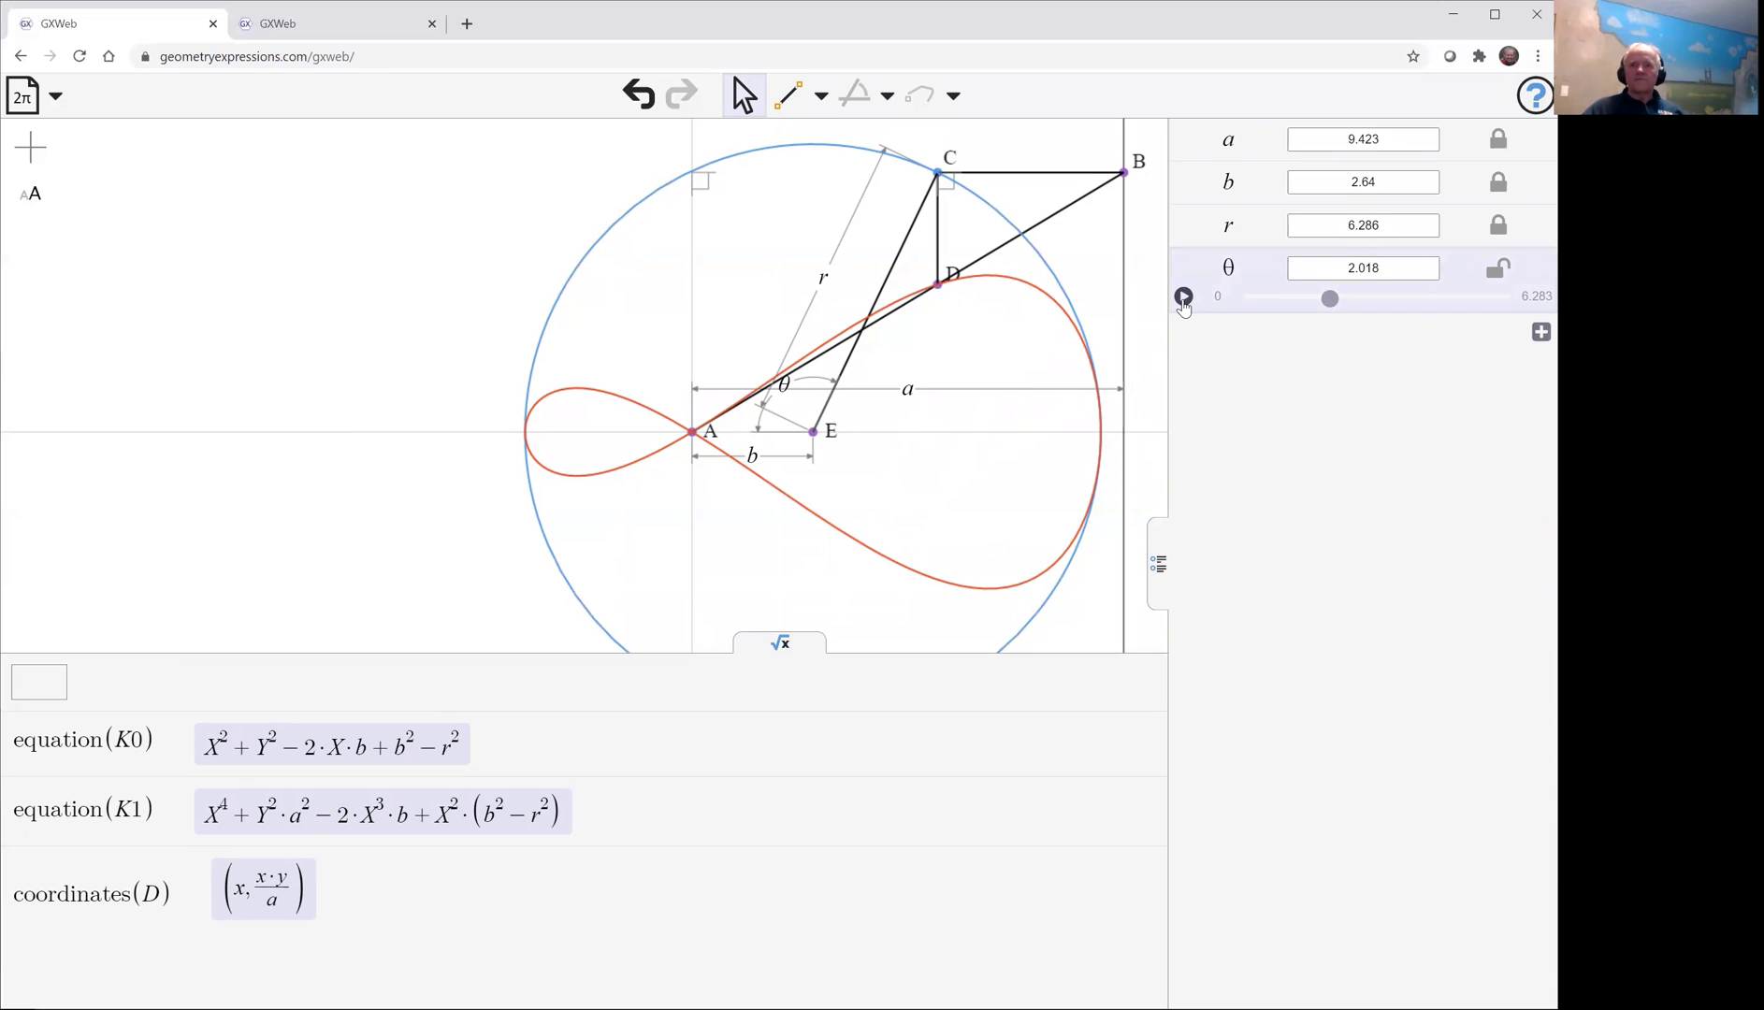
pyautogui.click(1183, 297)
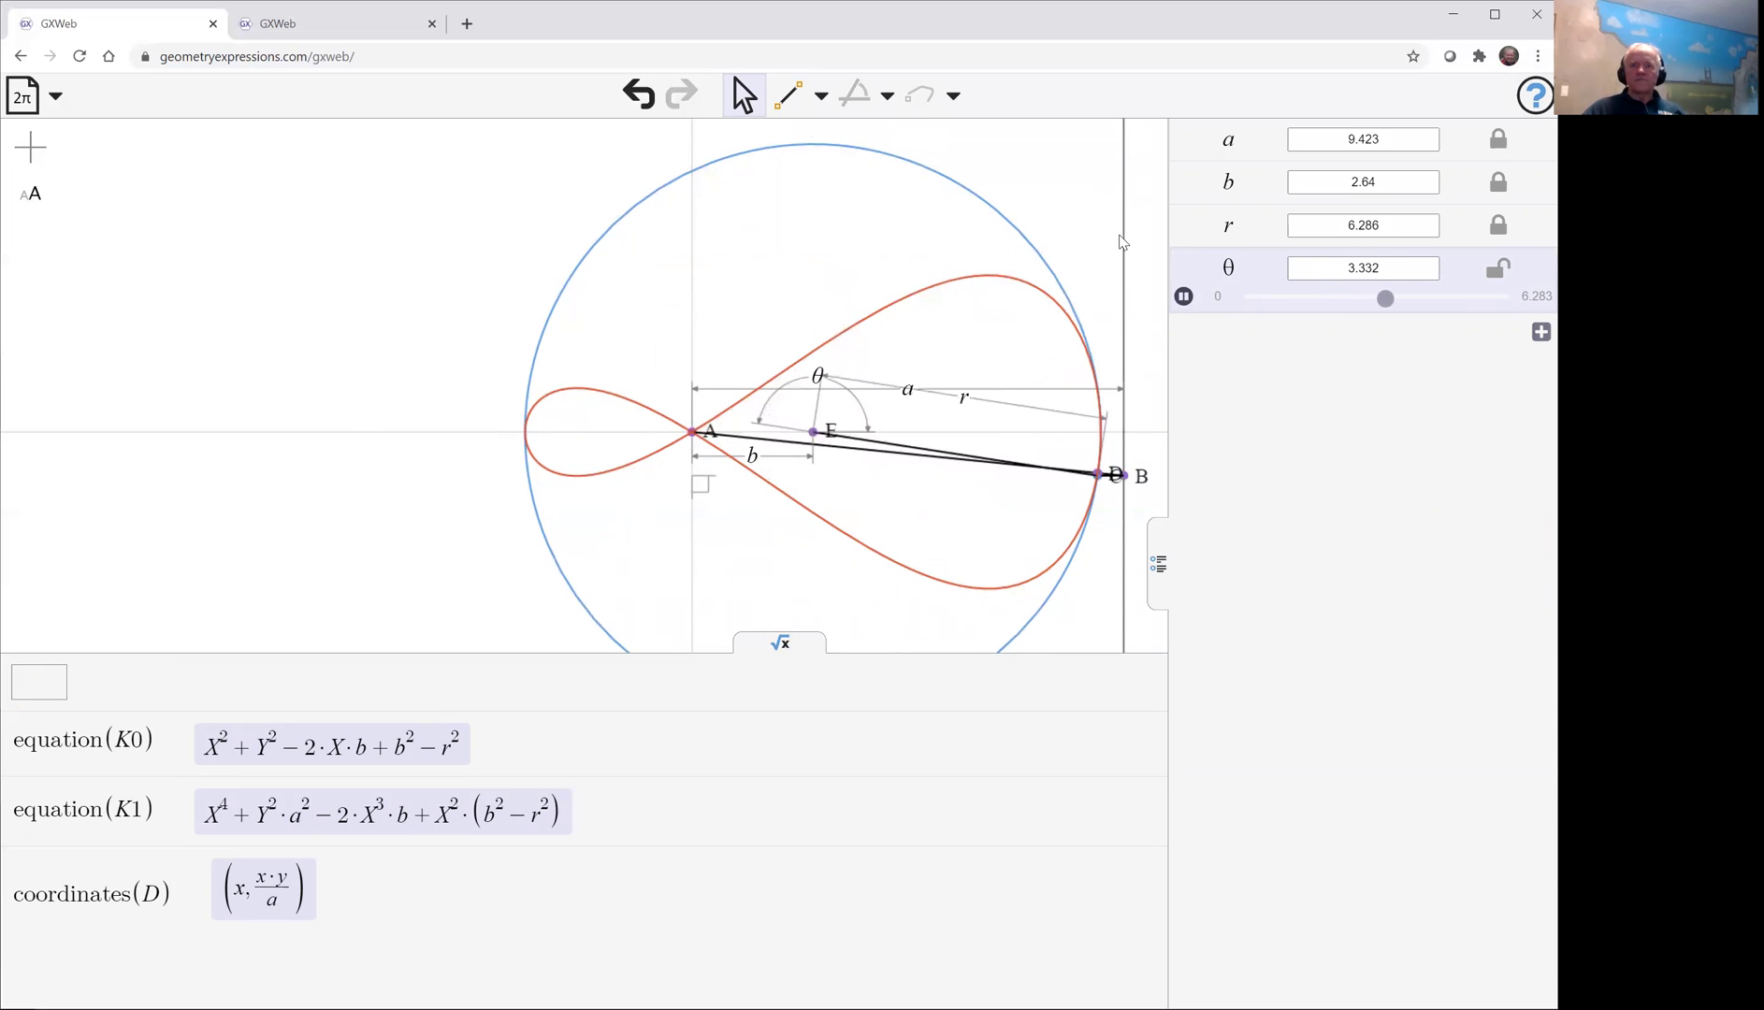
pyautogui.click(1184, 297)
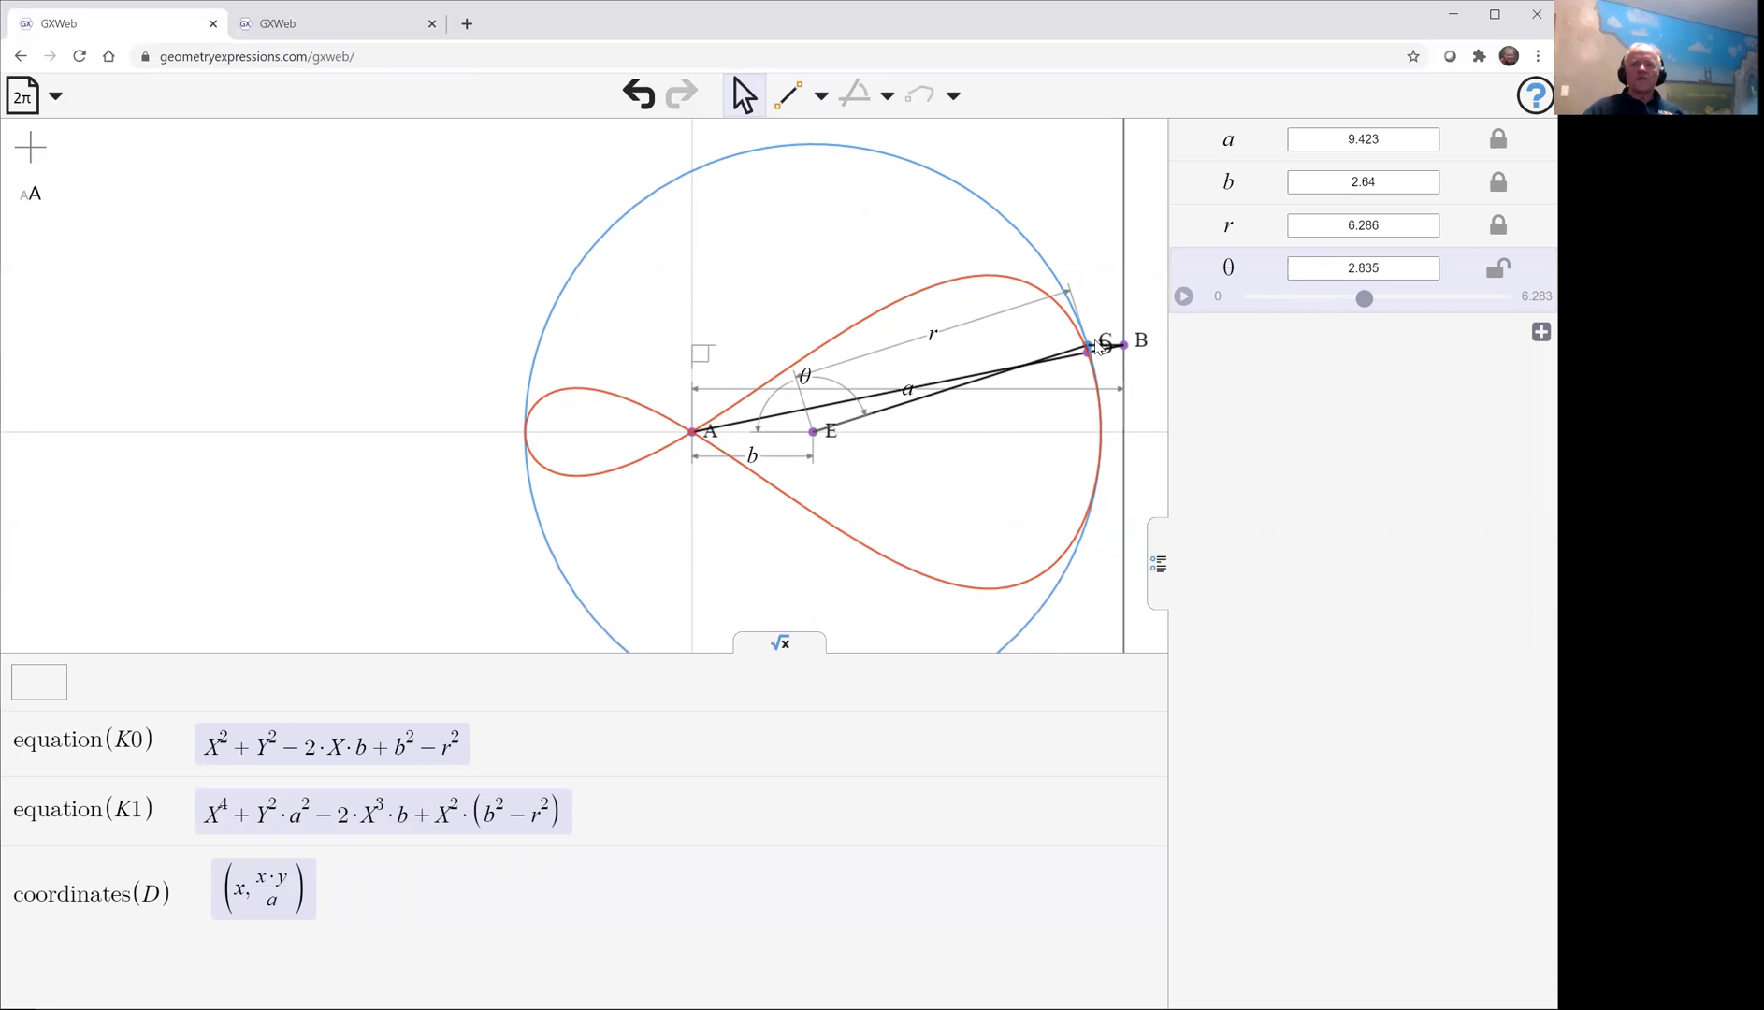
pyautogui.moveTo(1089, 349); pyautogui.dragTo(868, 160)
pyautogui.click(886, 352)
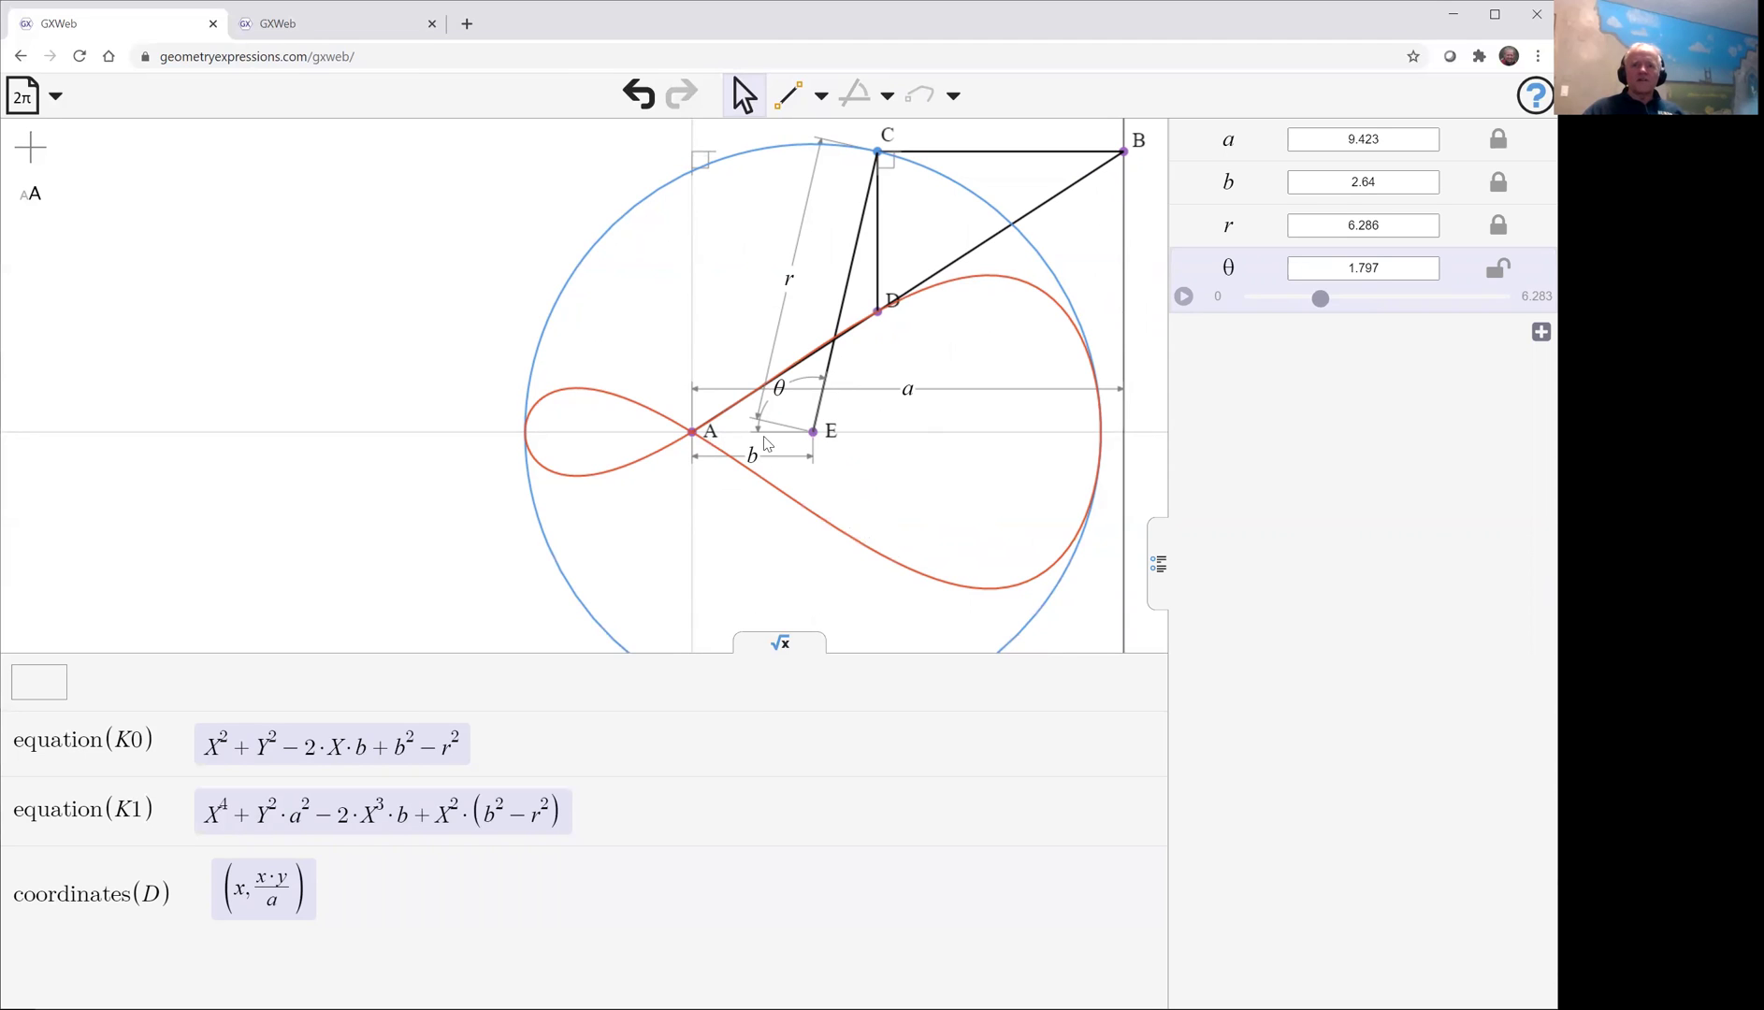
# Delete the red locus of point D and point E with everything that depends on it.
pyautogui.click(655, 414)
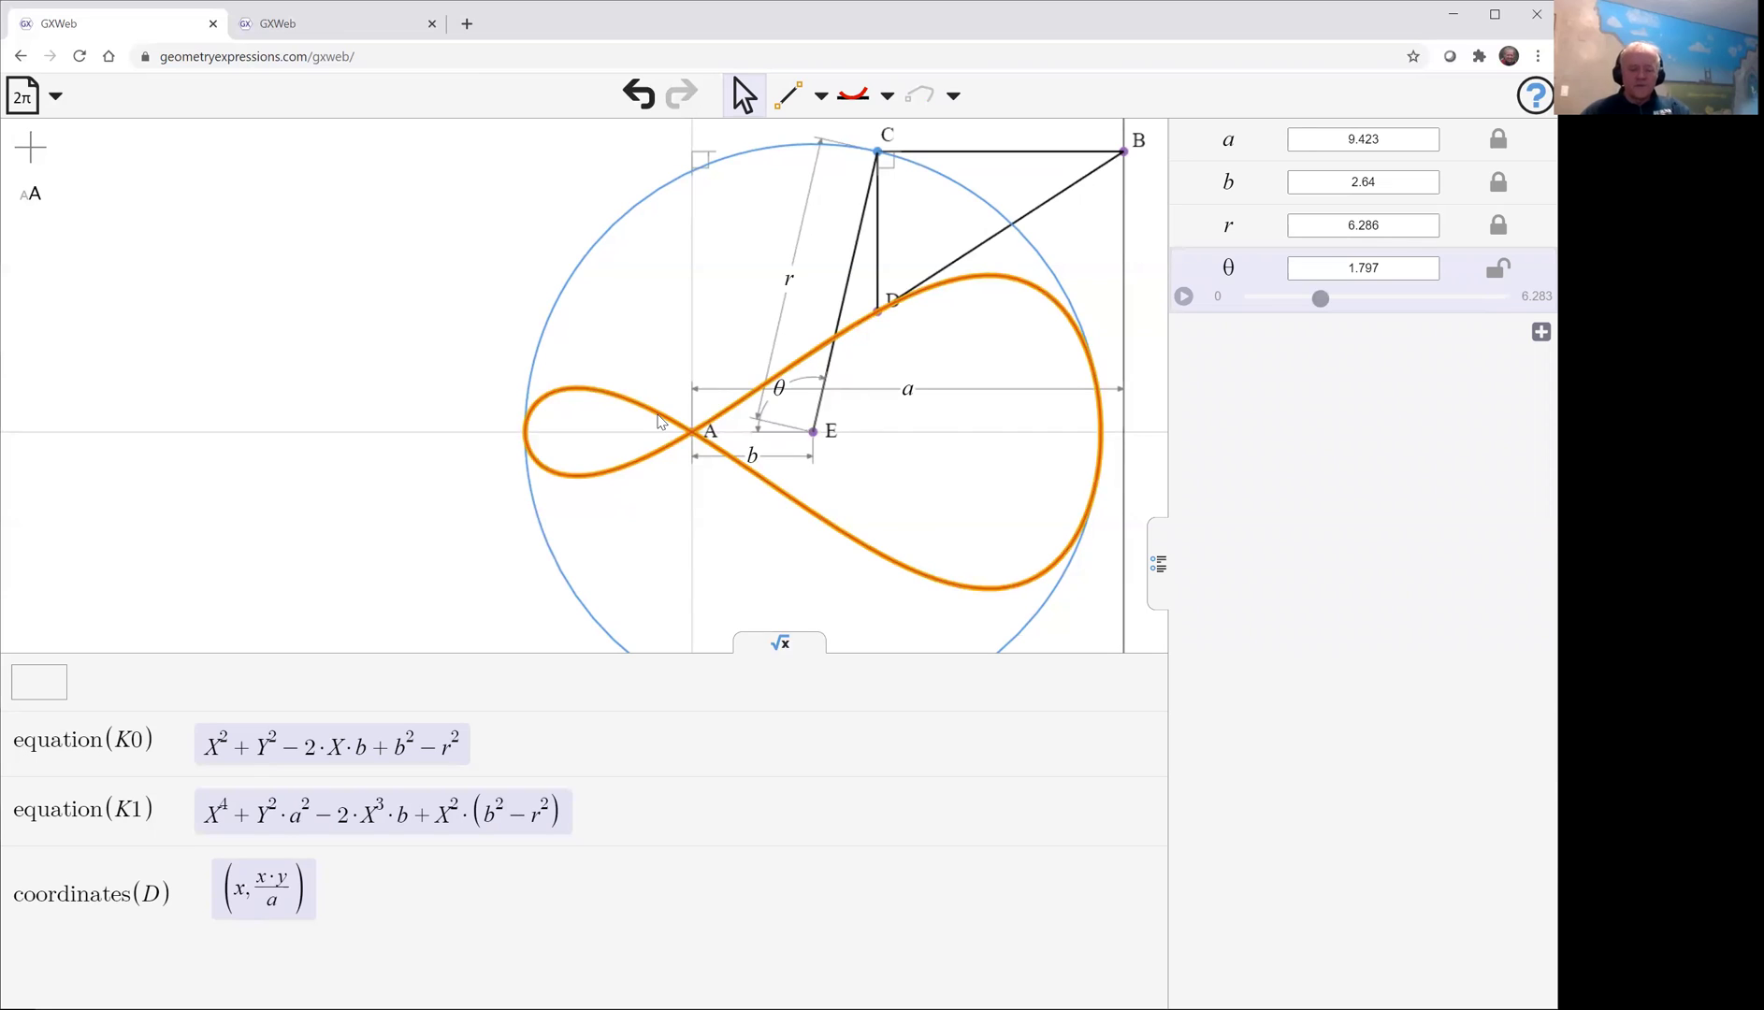
pyautogui.press('Delete')
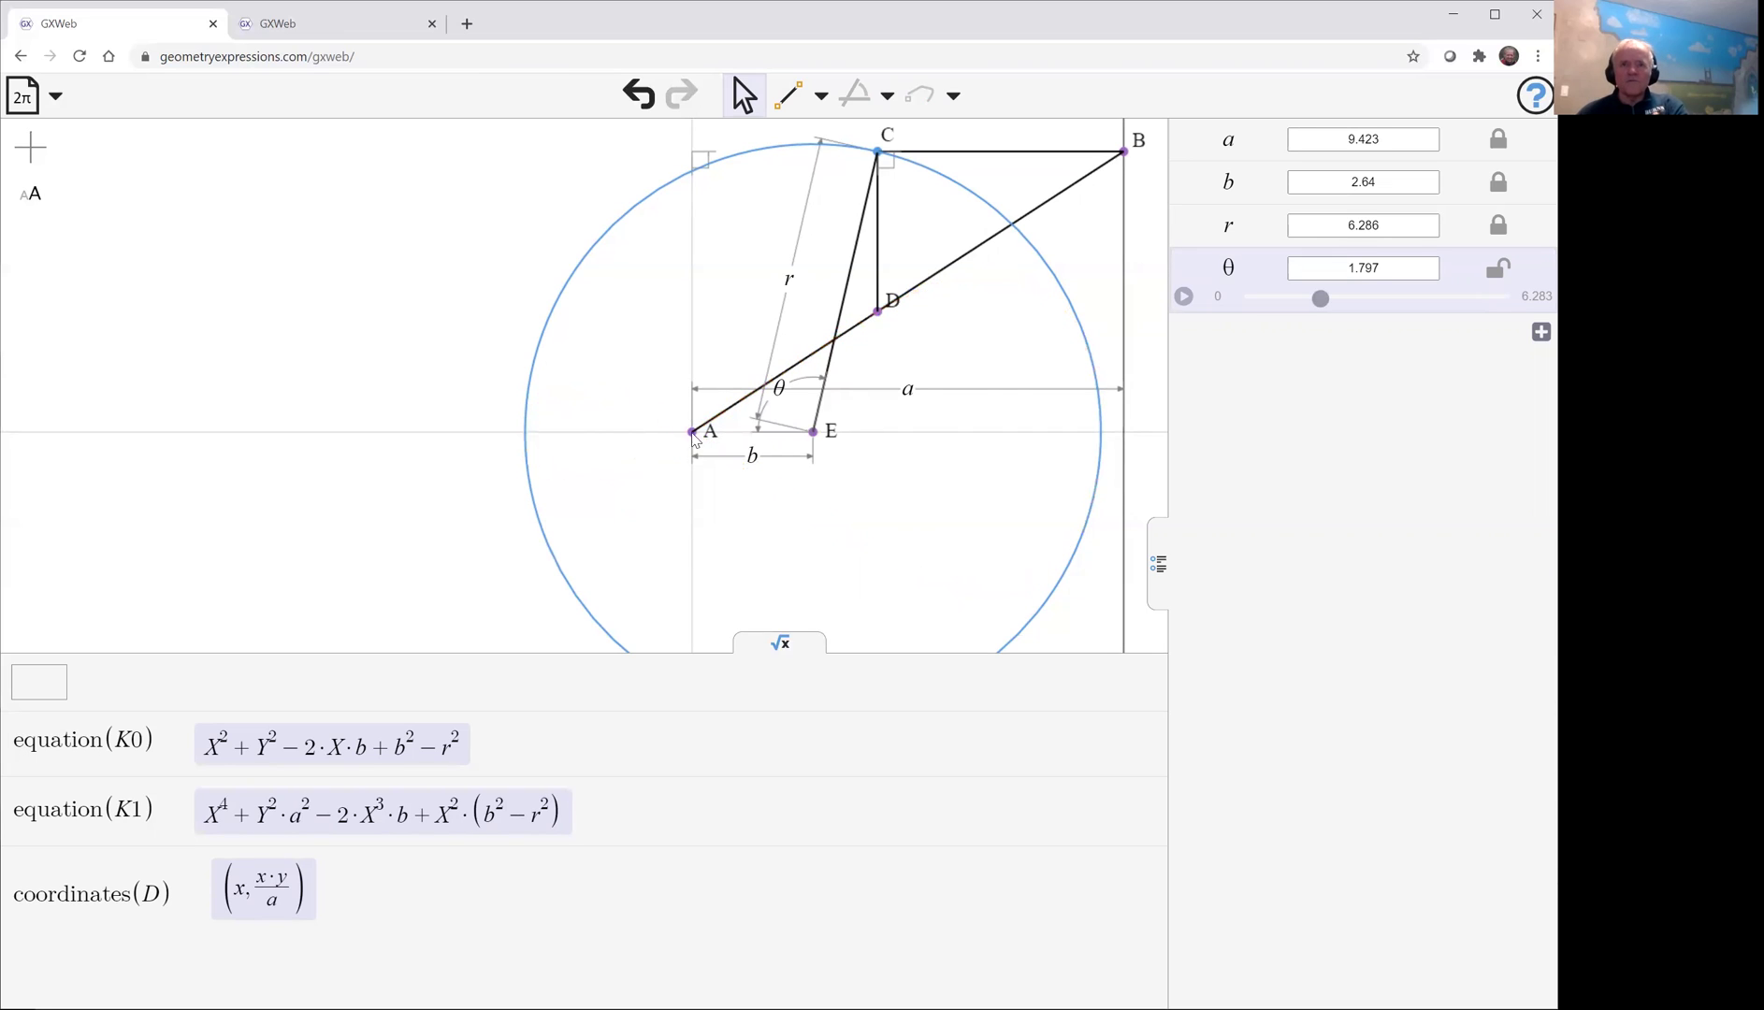
pyautogui.click(816, 433)
pyautogui.press('Delete')
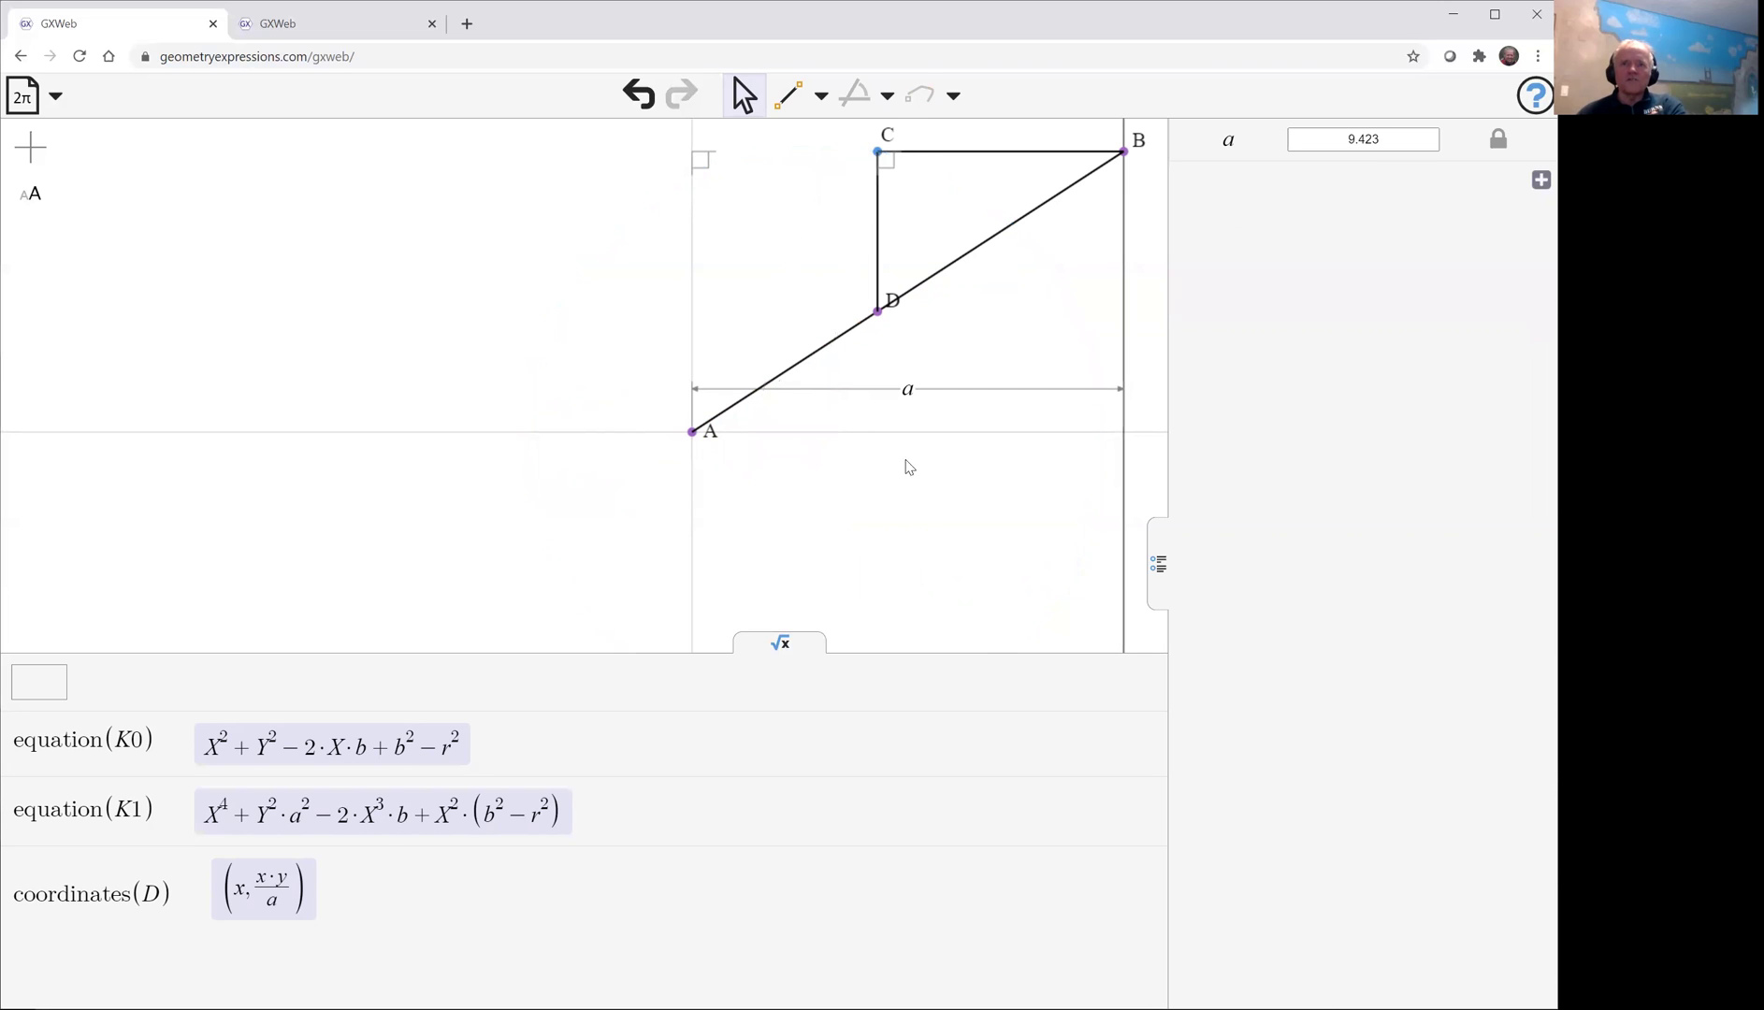
# Draw a segment from point A to point C and constrain its length to r.
pyautogui.click(797, 97)
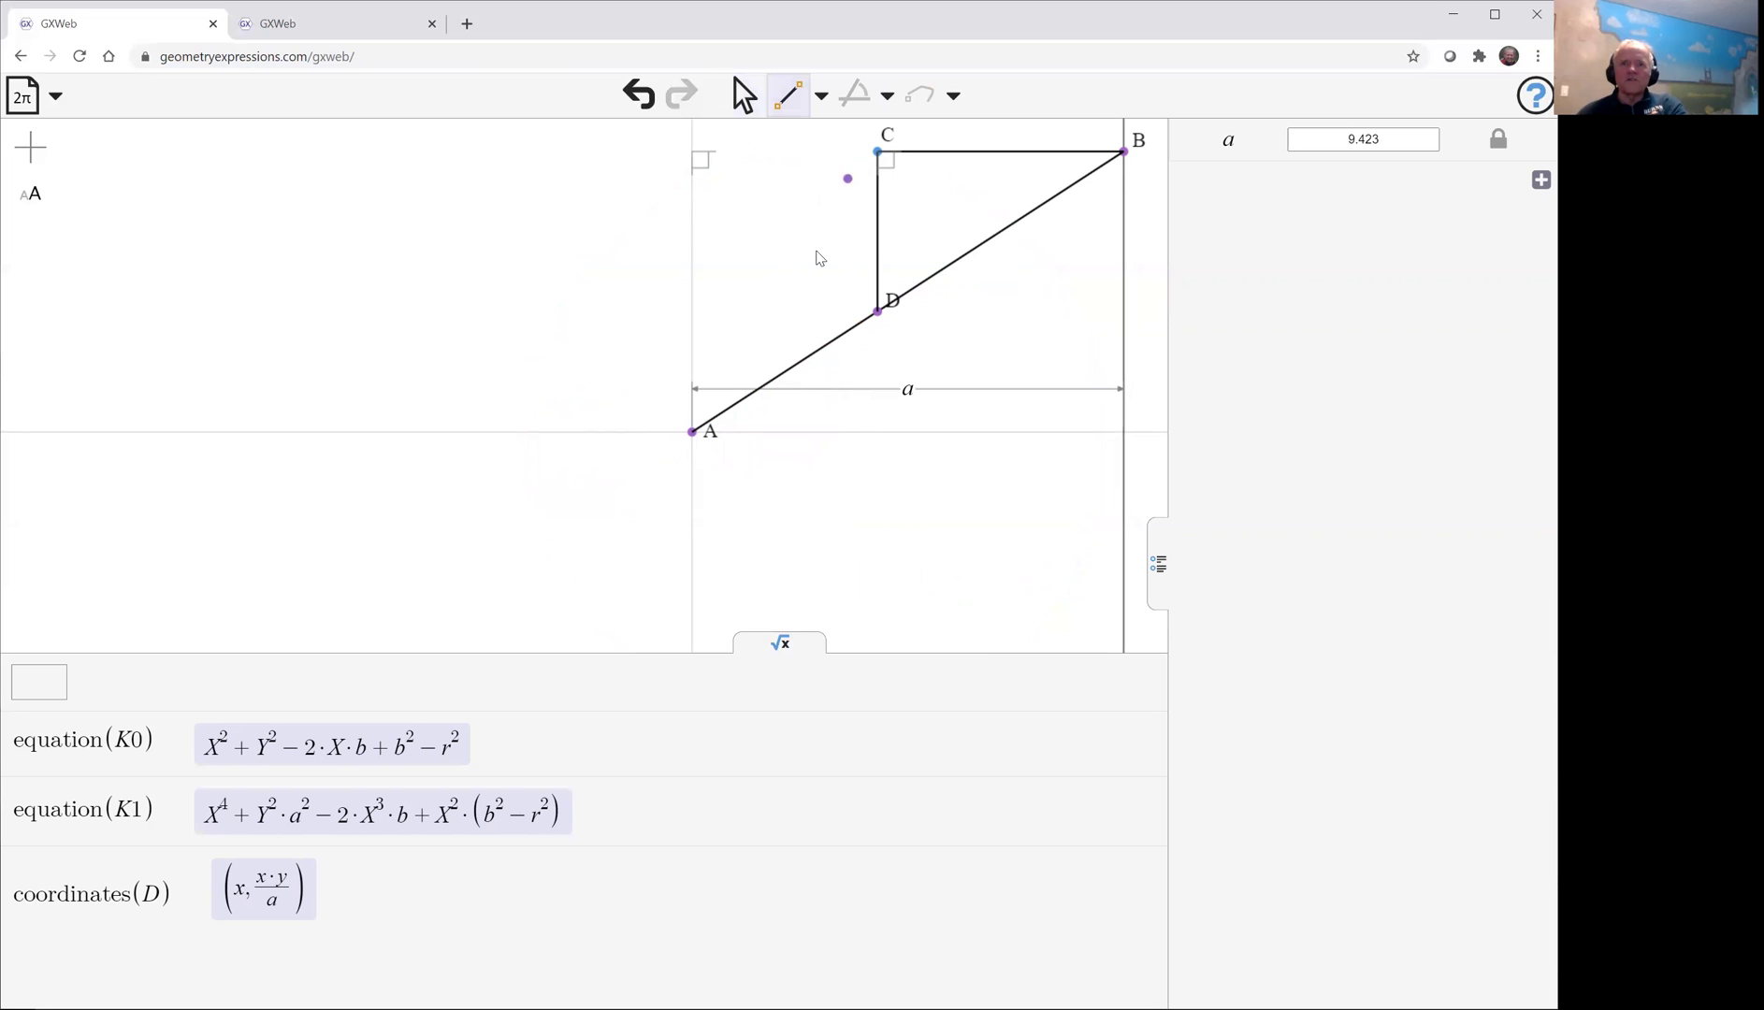
pyautogui.click(734, 407)
pyautogui.click(878, 152)
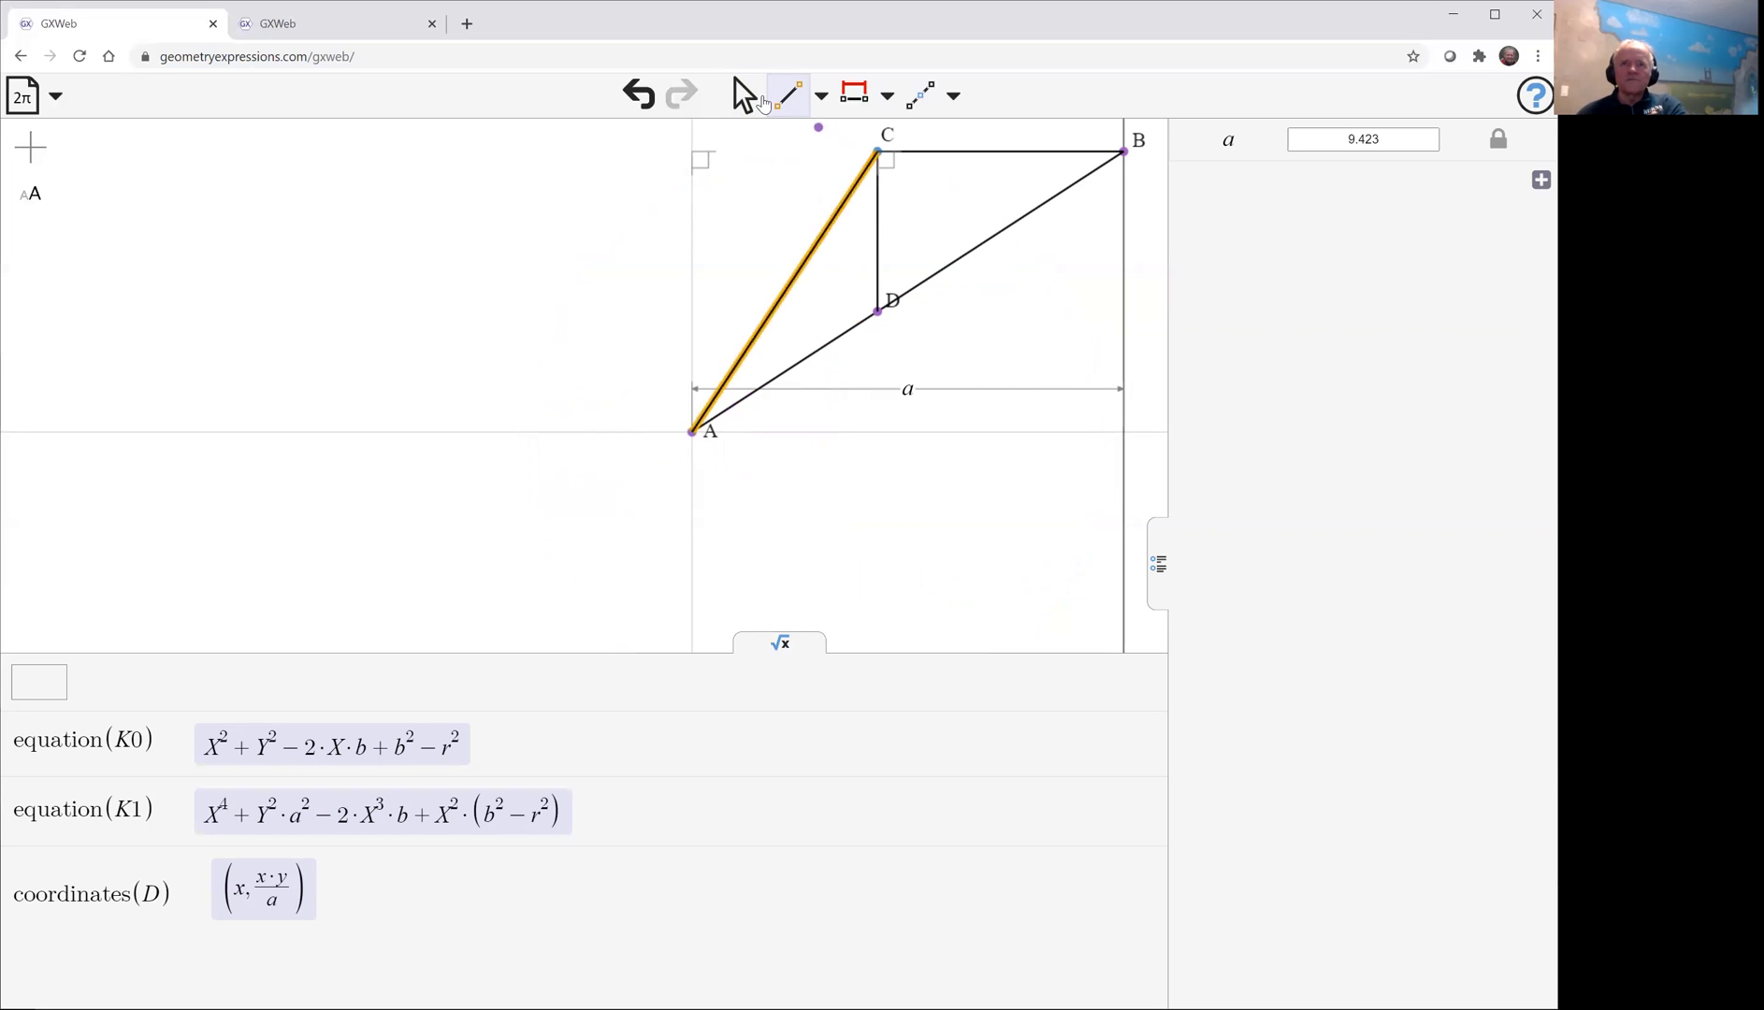
pyautogui.click(744, 94)
pyautogui.click(825, 238)
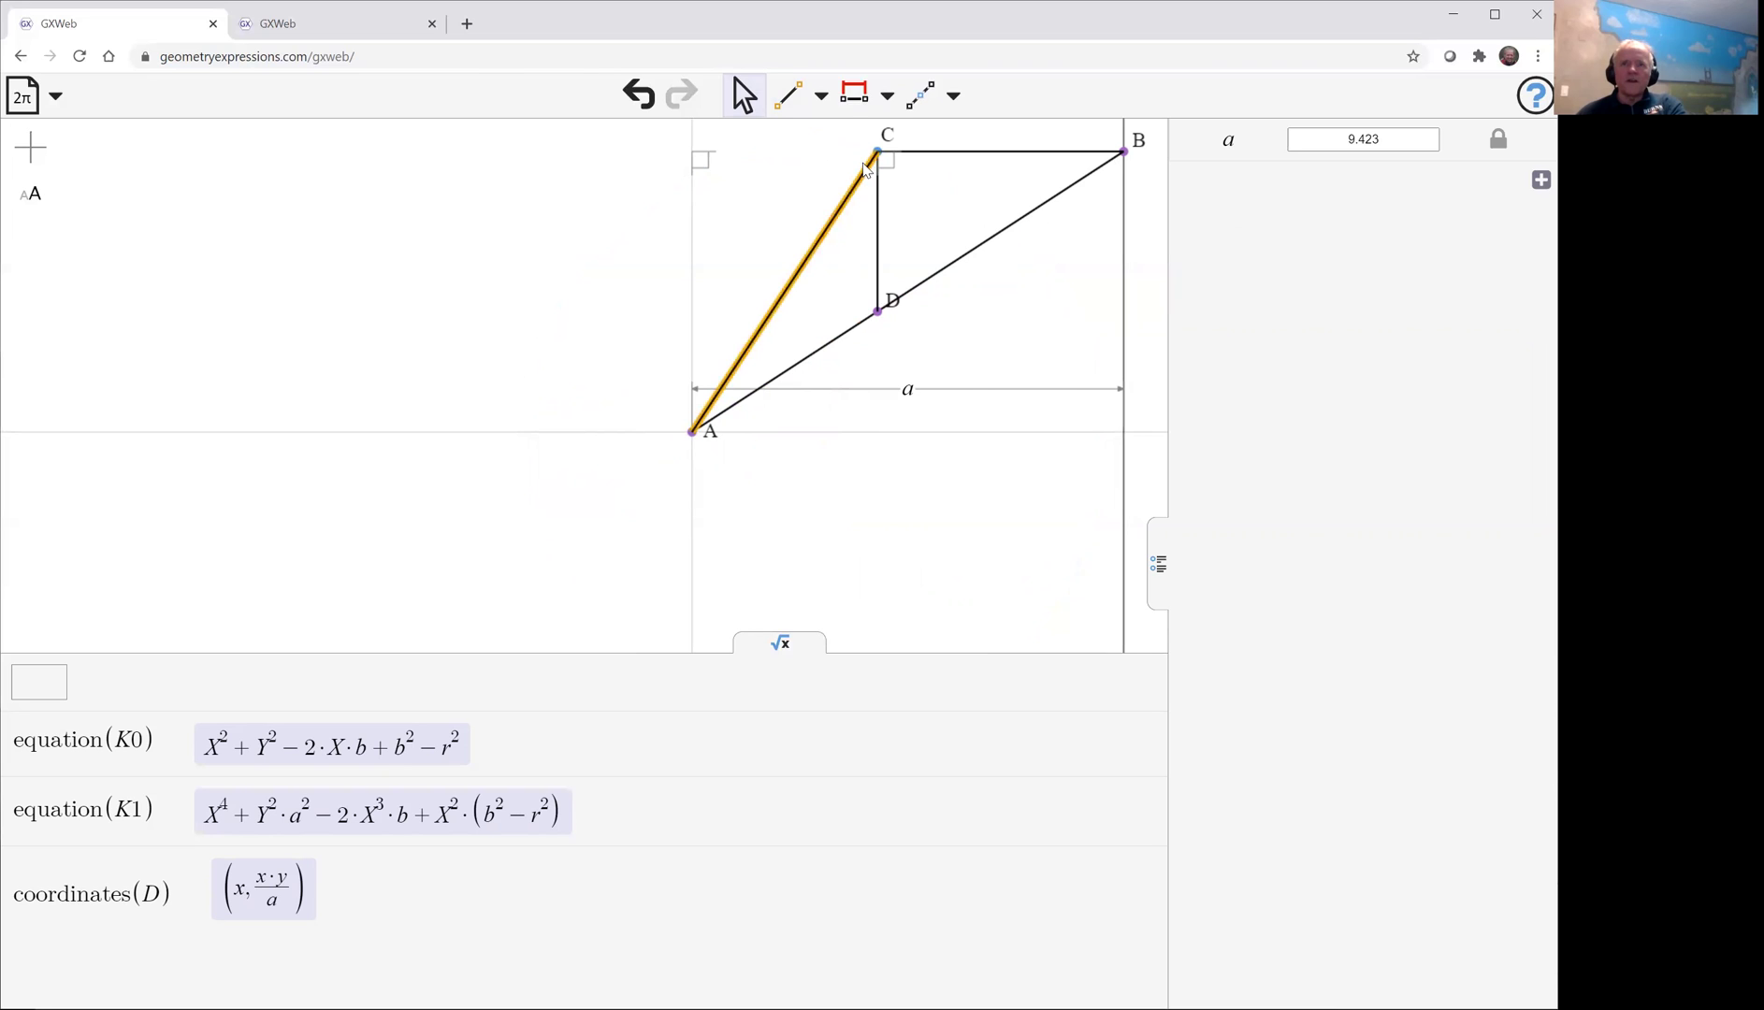
pyautogui.click(854, 92)
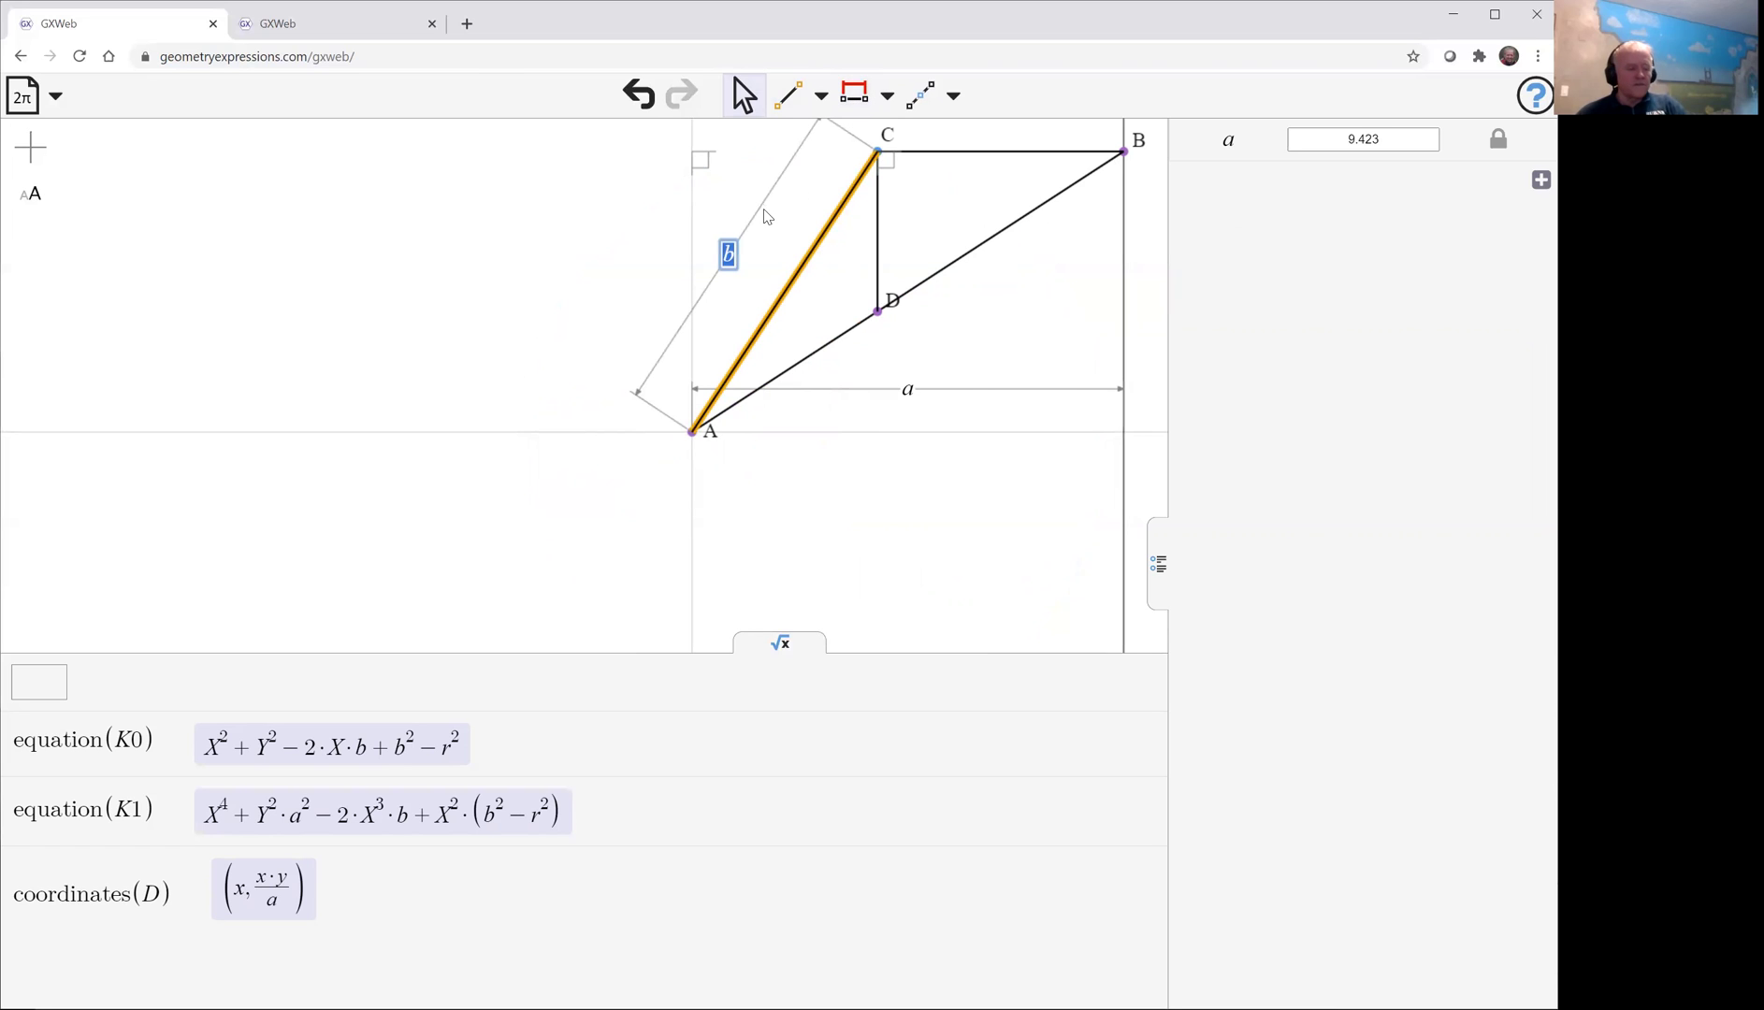
pyautogui.write('r')
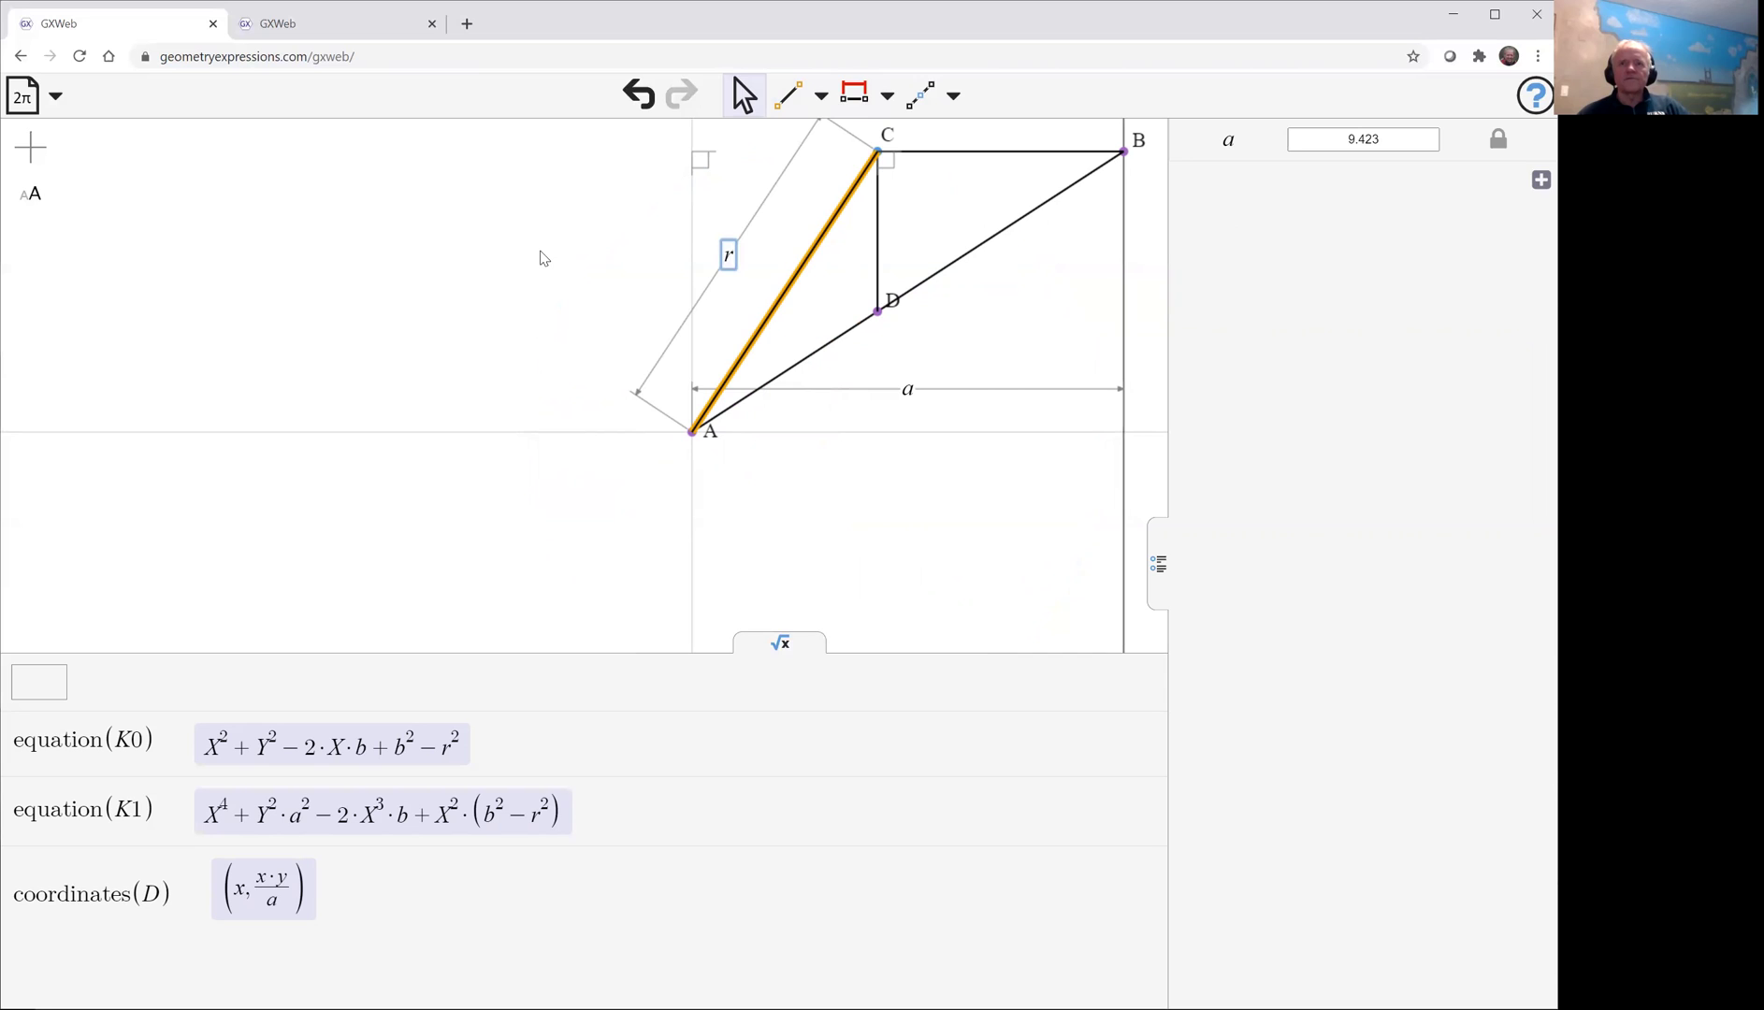
pyautogui.click(543, 259)
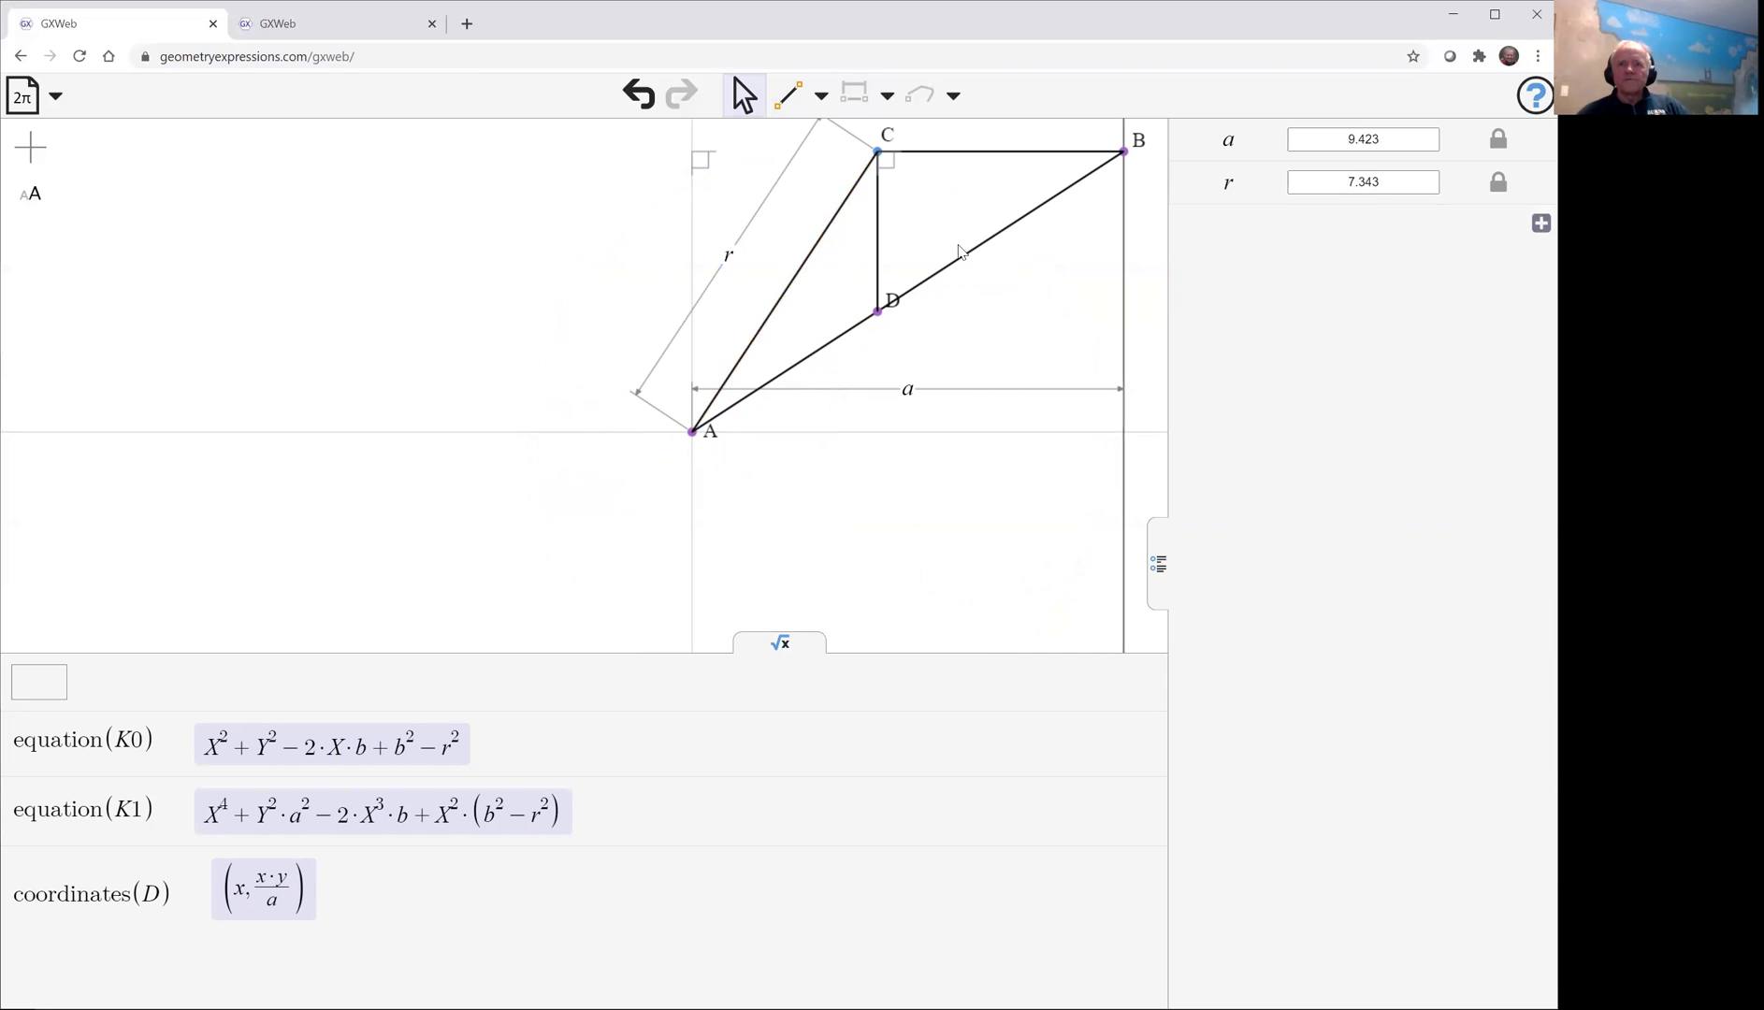
# Constrain the angle between segment AC and the horizontal axis to theta.
pyautogui.click(792, 286)
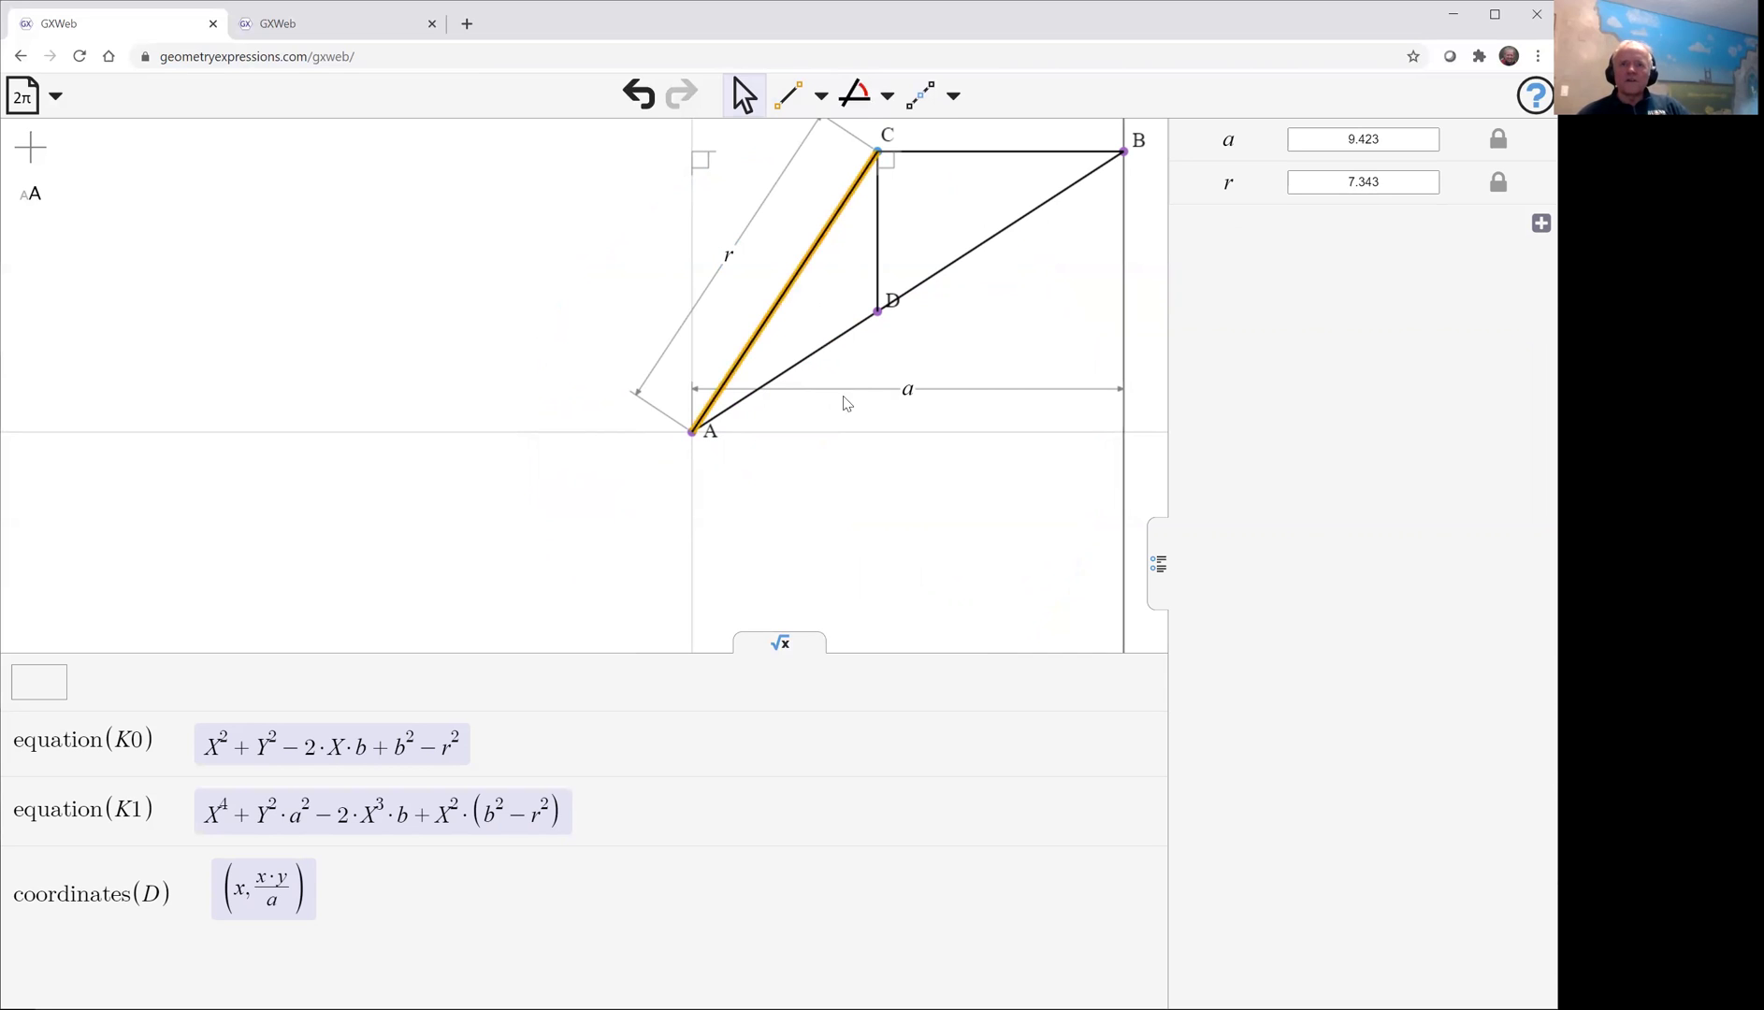
pyautogui.keyDown('shift'); pyautogui.click(858, 432); pyautogui.keyUp('shift')
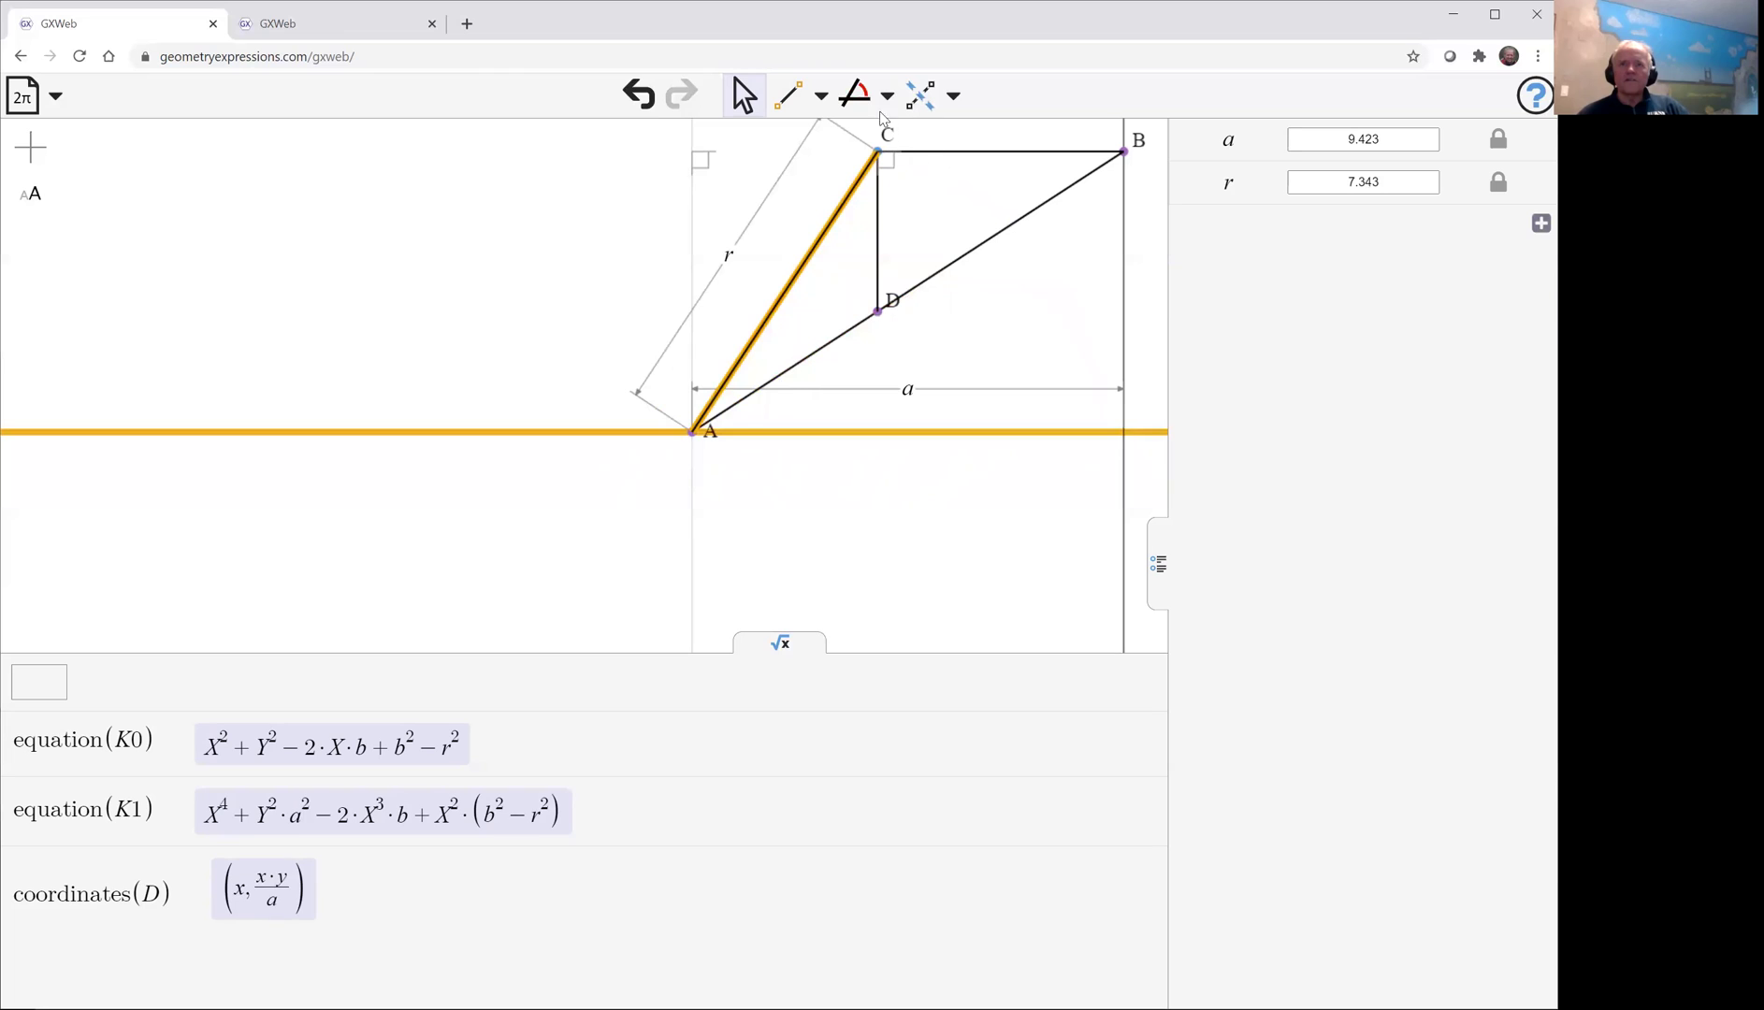
pyautogui.click(855, 95)
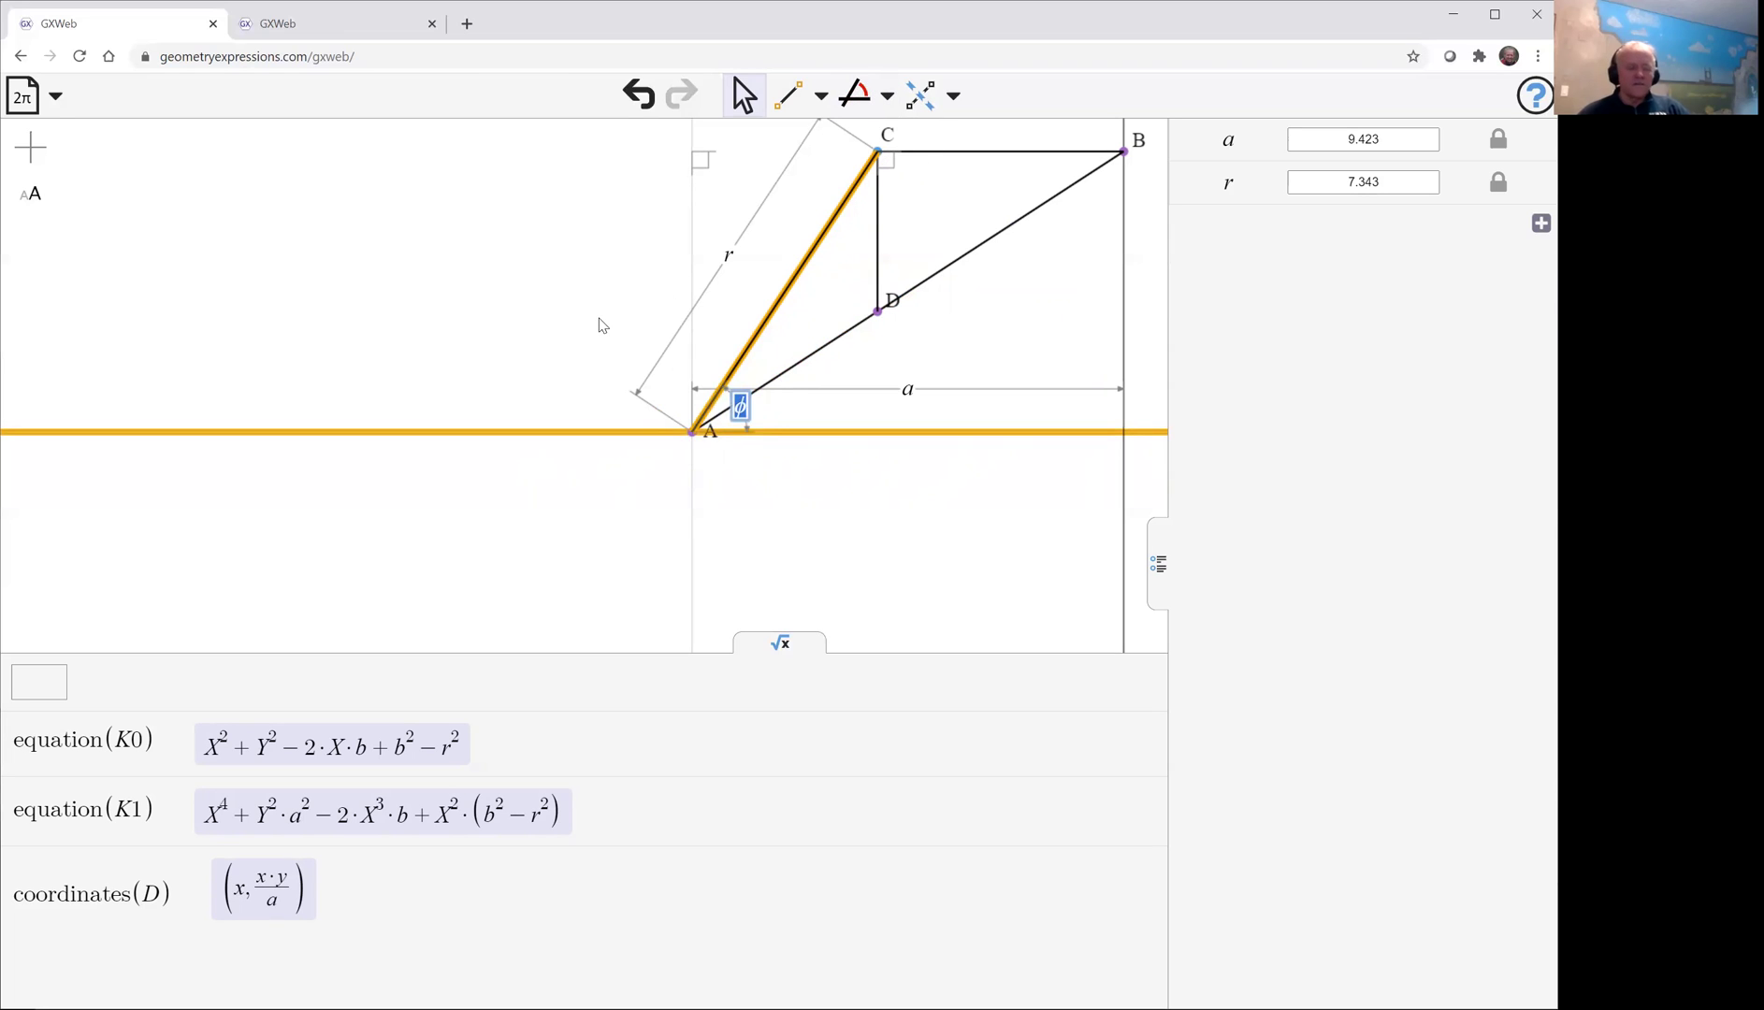
pyautogui.write('theta')
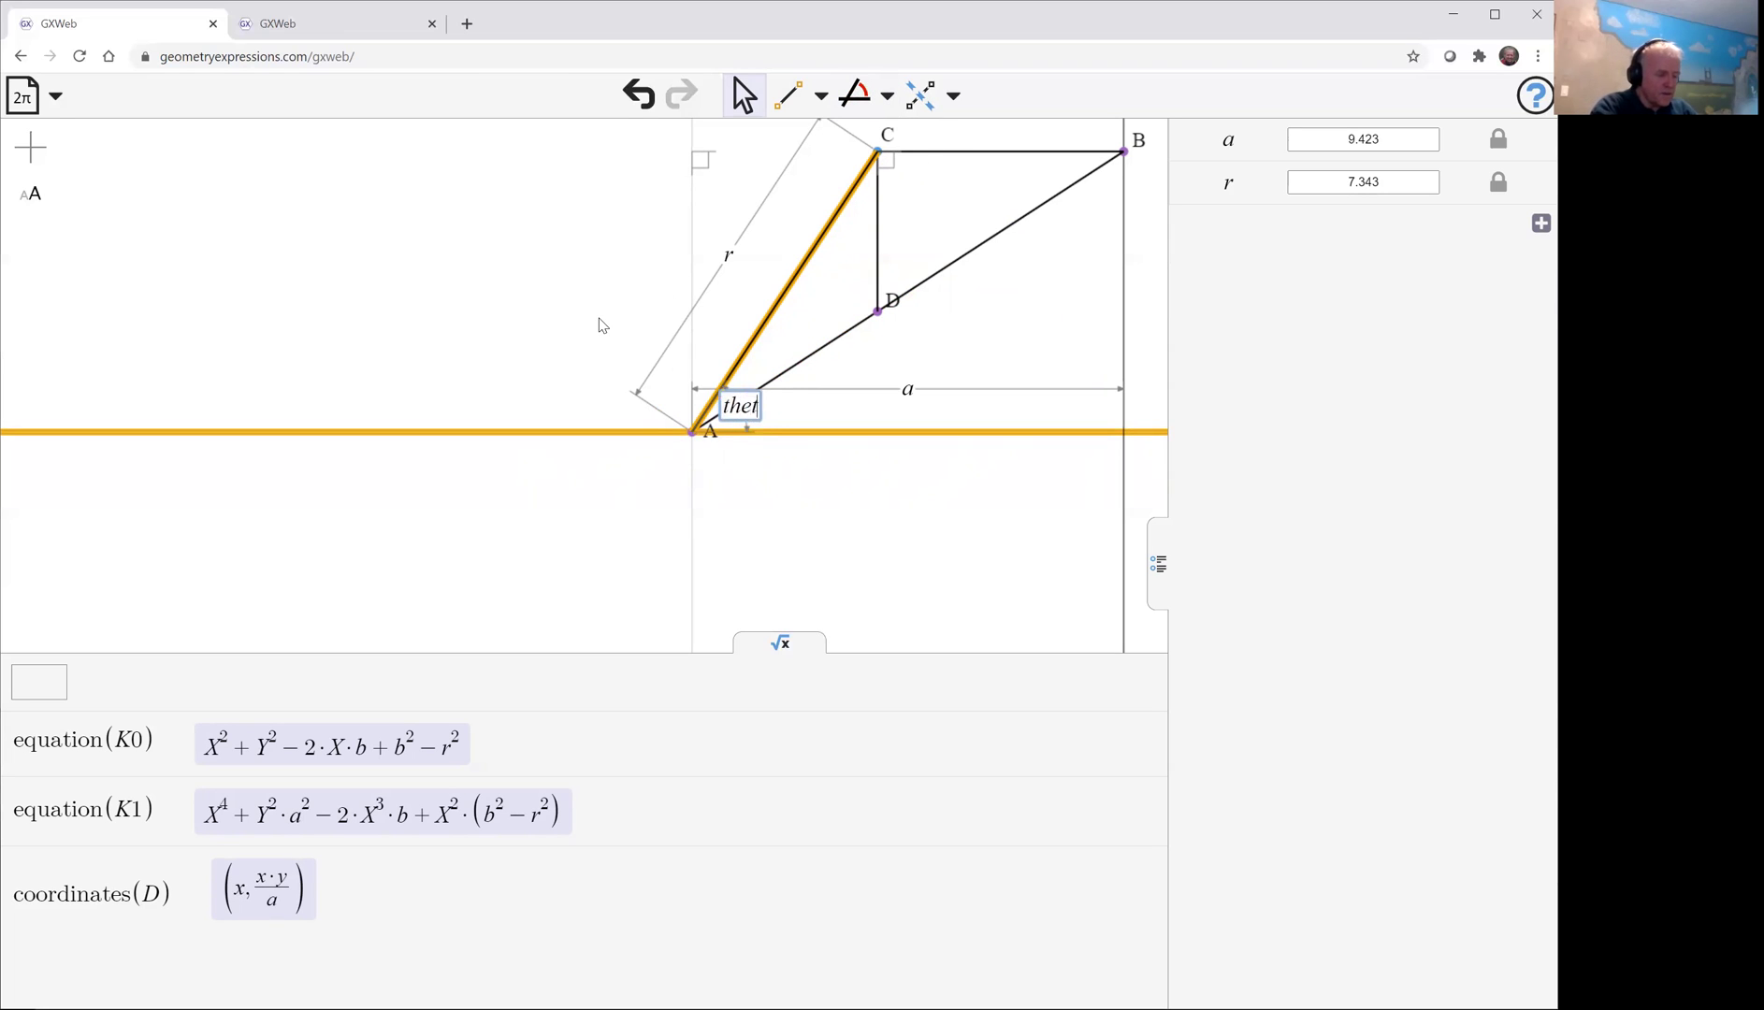
pyautogui.press('Return')
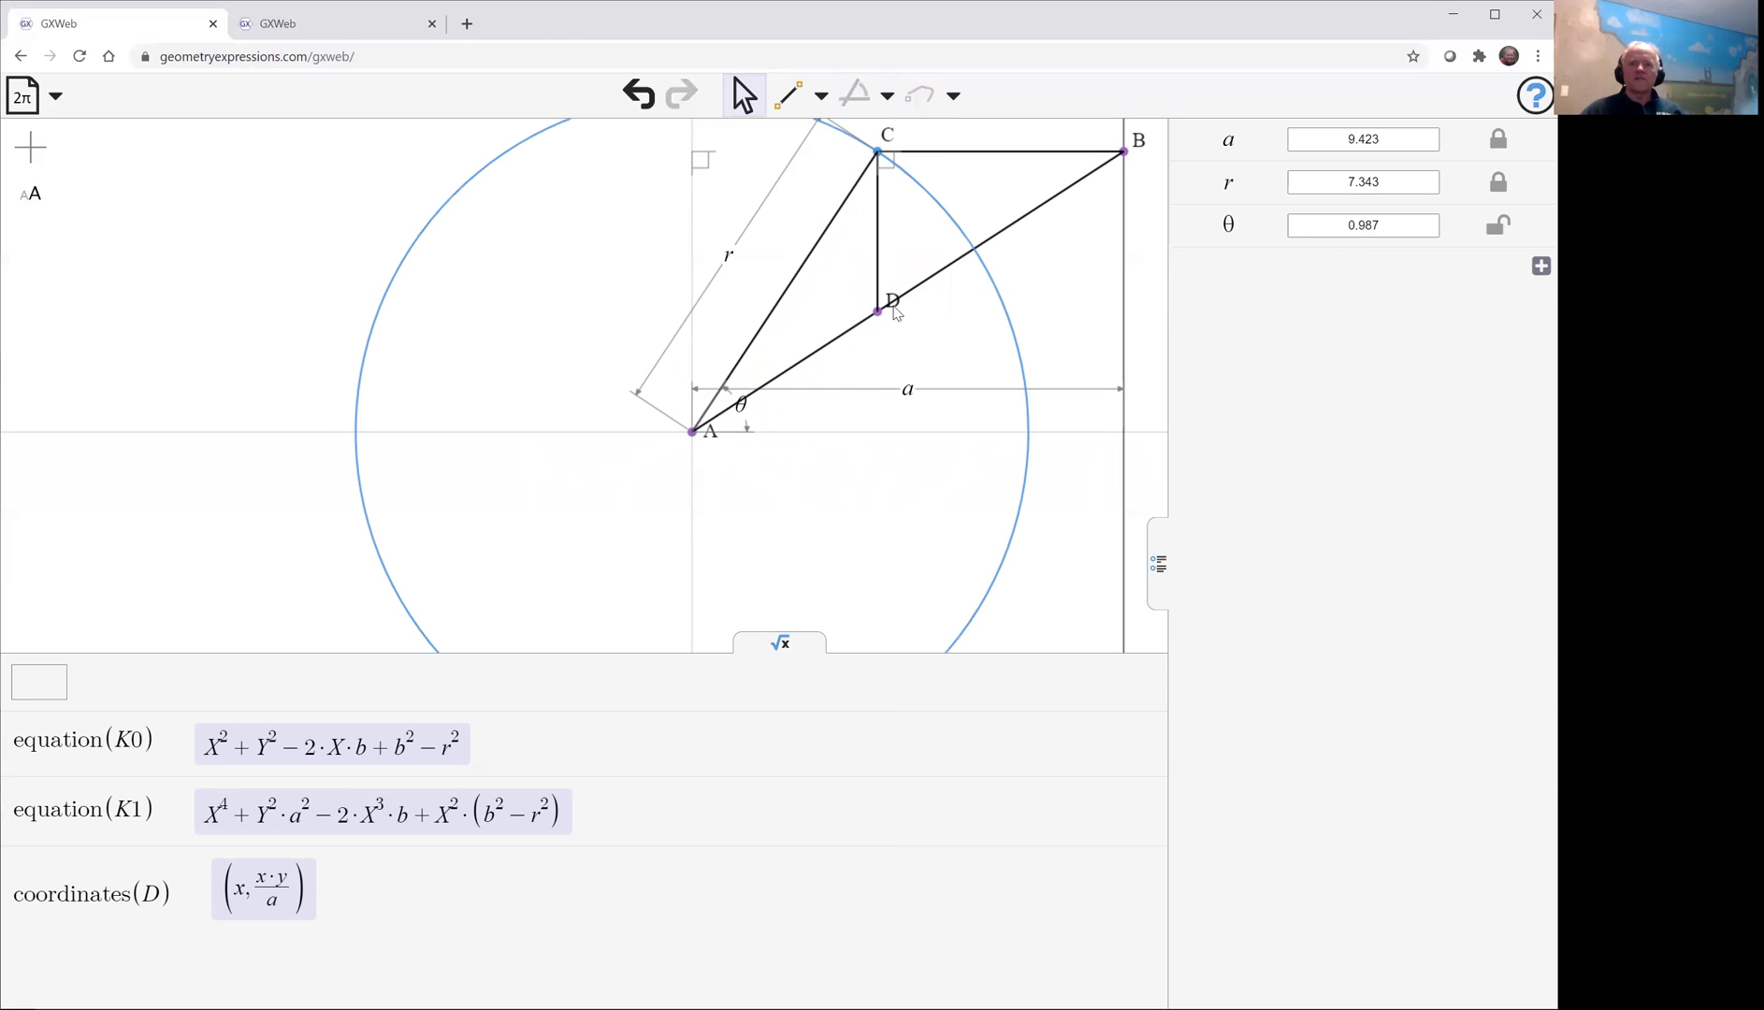
# Create the locus of point D as the parameter θ varies.
pyautogui.click(878, 315)
pyautogui.click(920, 97)
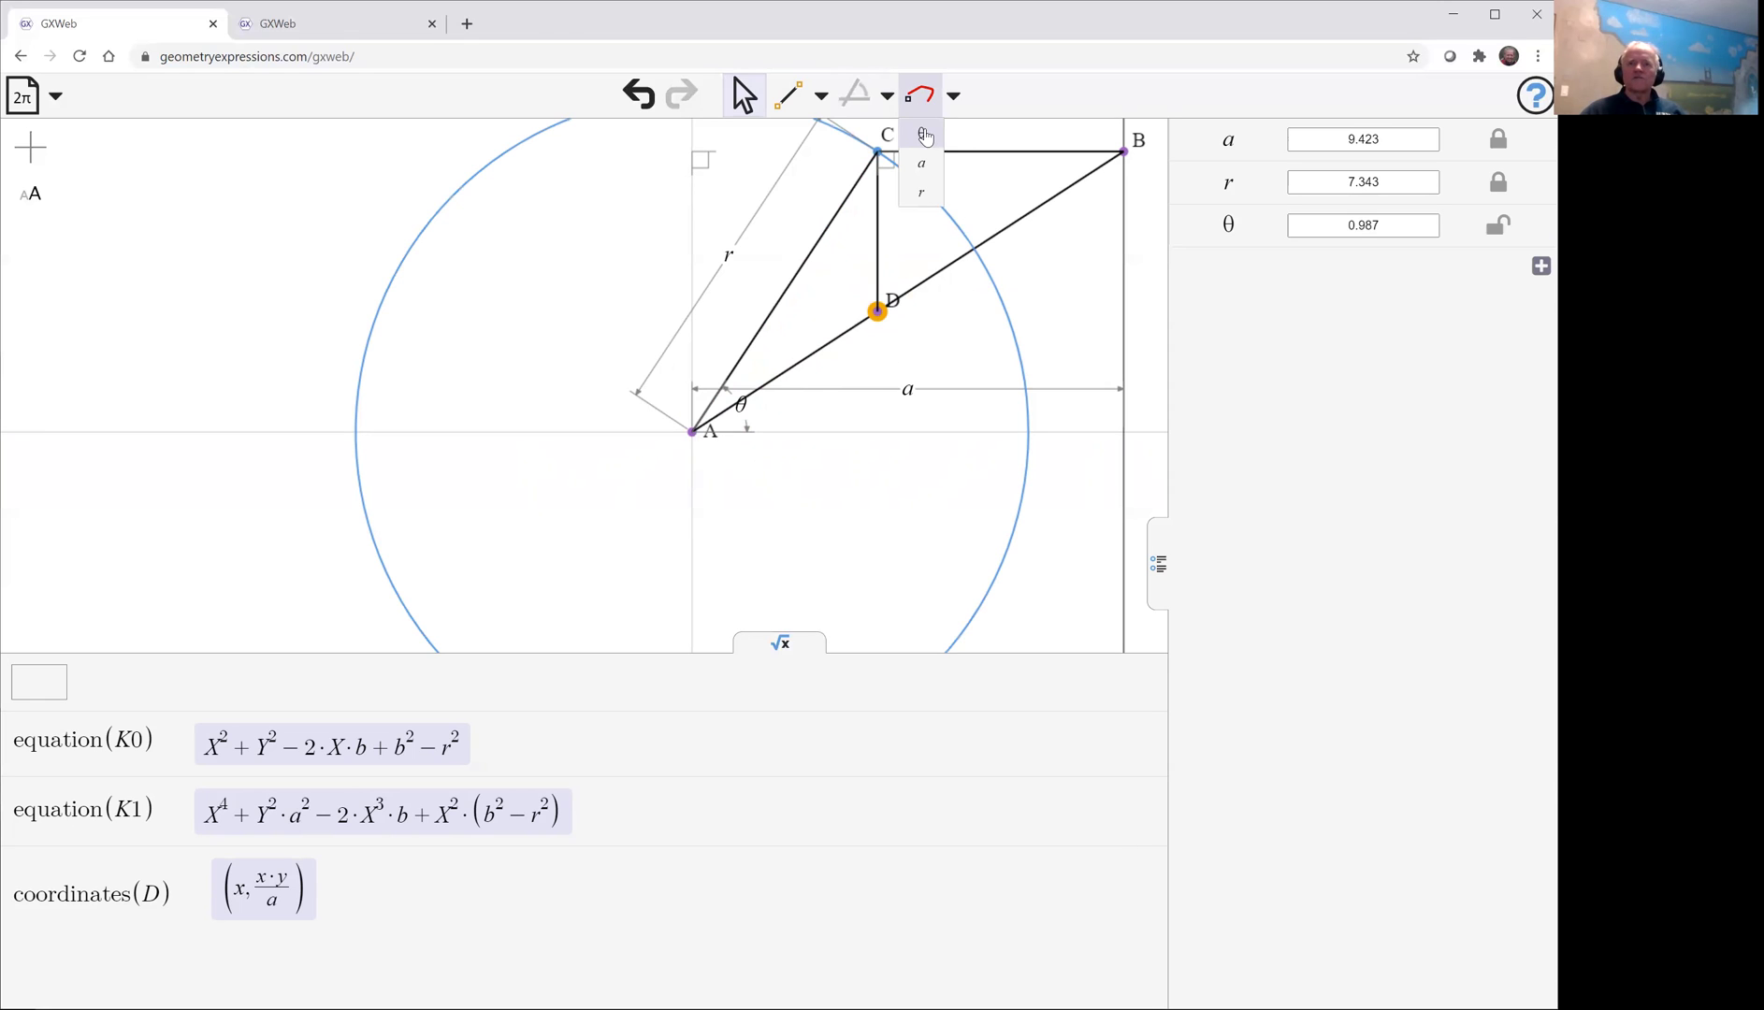
pyautogui.click(924, 137)
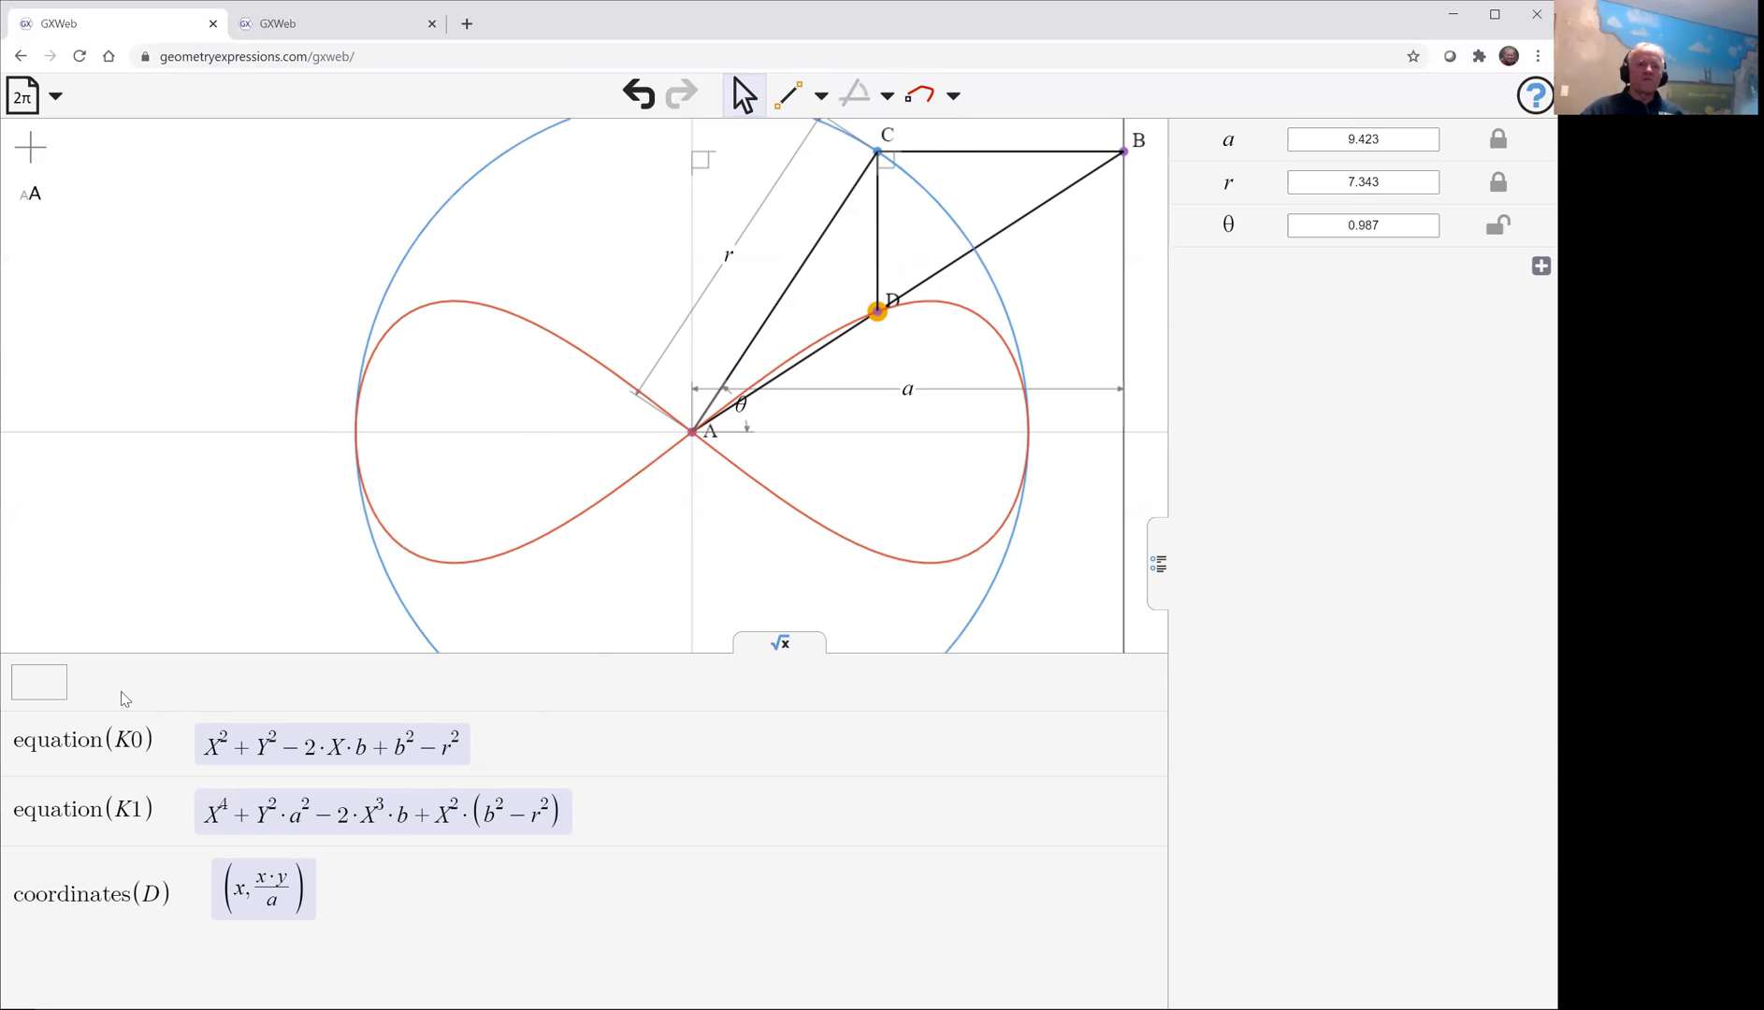
# Compute the implicit equation of the red figure-eight locus of point D with the expression equation(K1).
pyautogui.click(40, 691)
pyautogui.write('equatio')
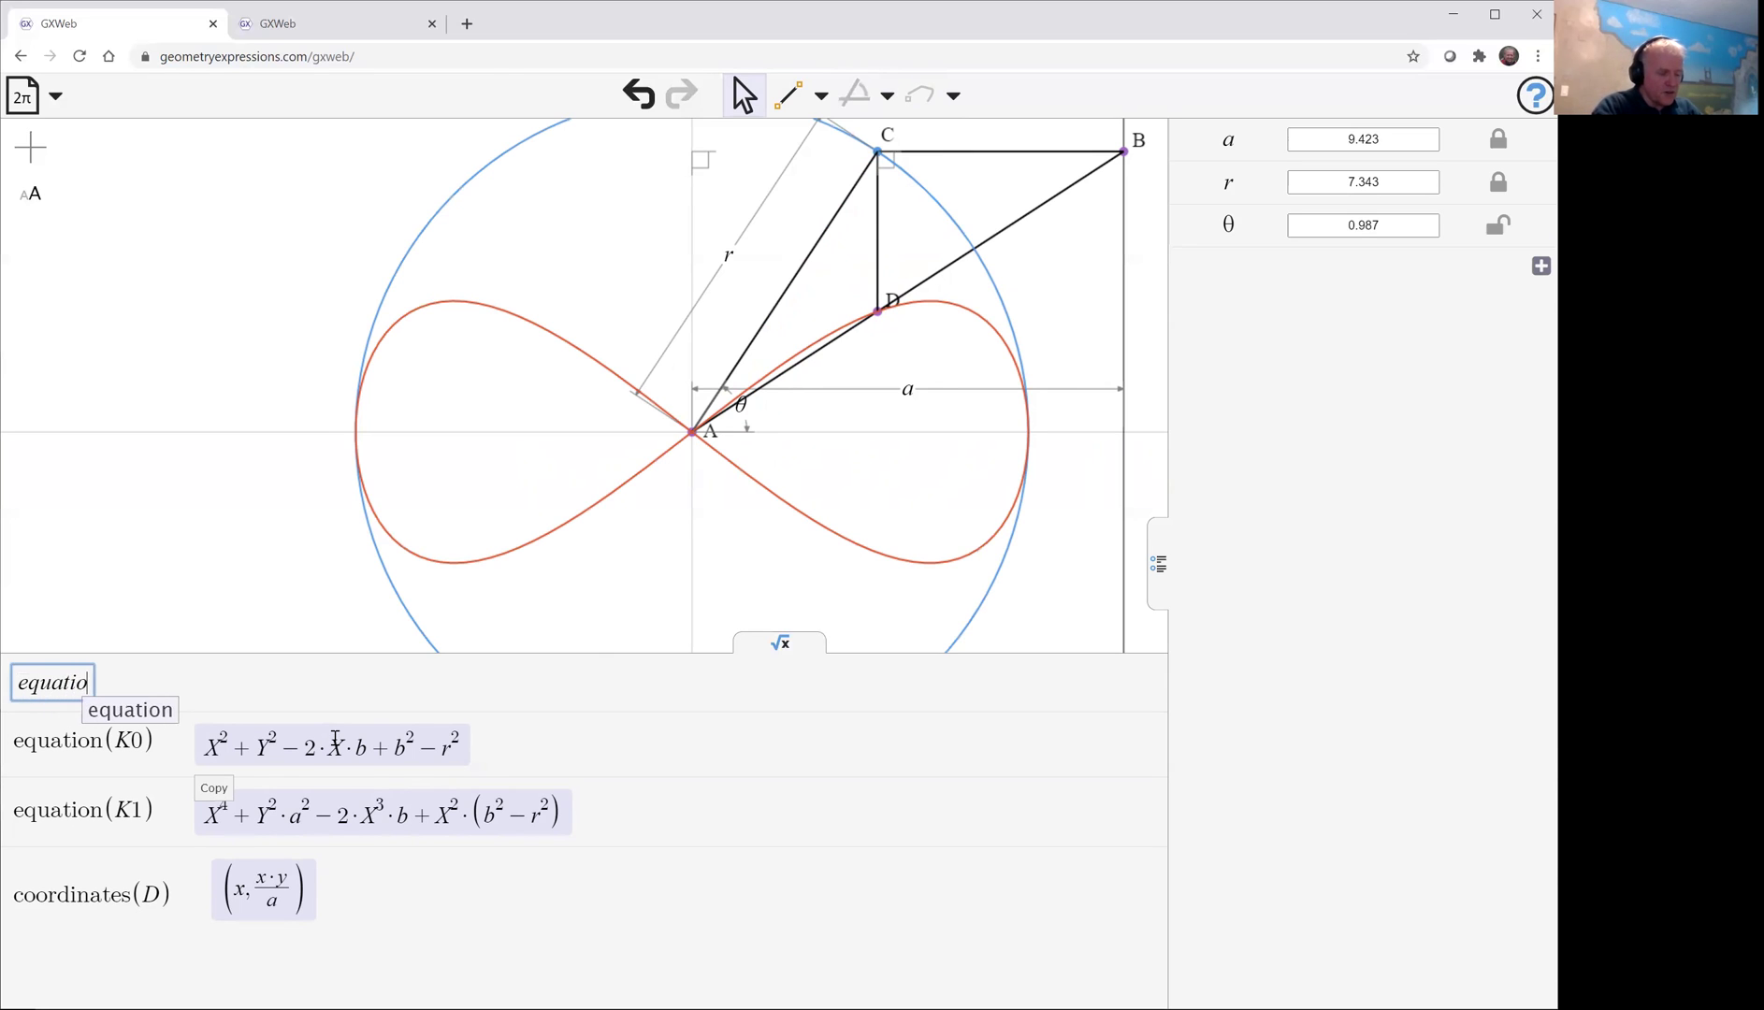
pyautogui.write('n(')
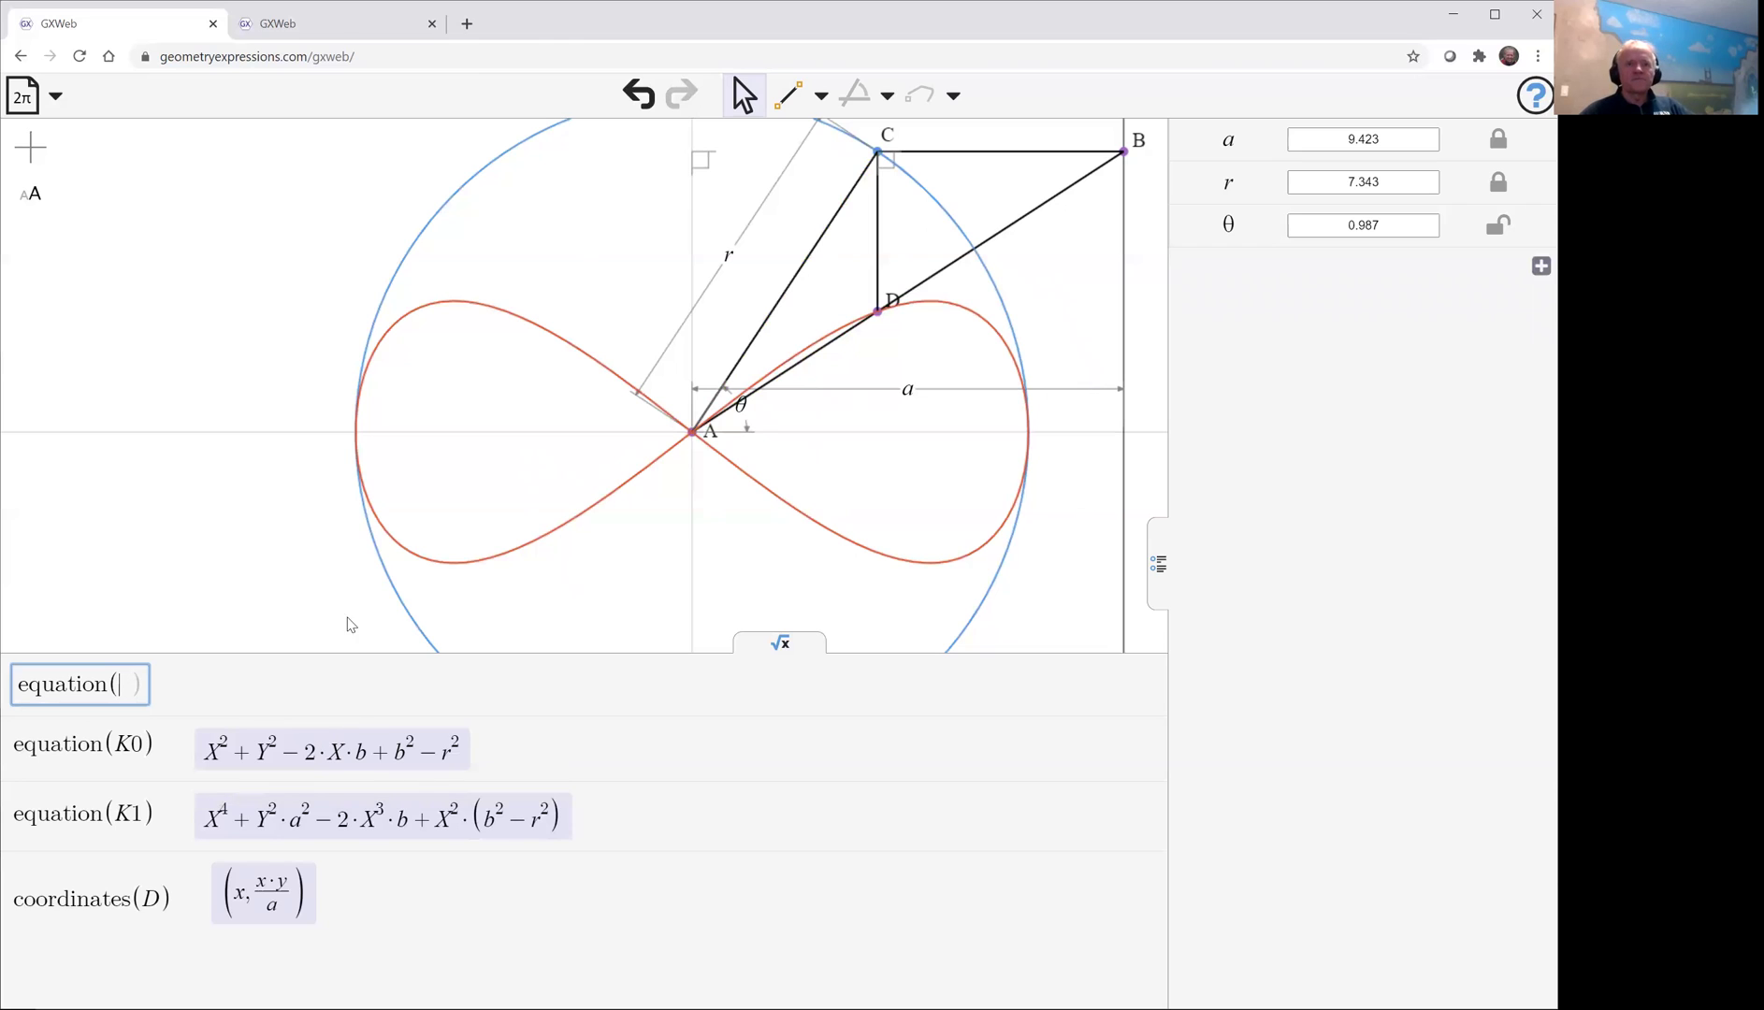
pyautogui.click(495, 313)
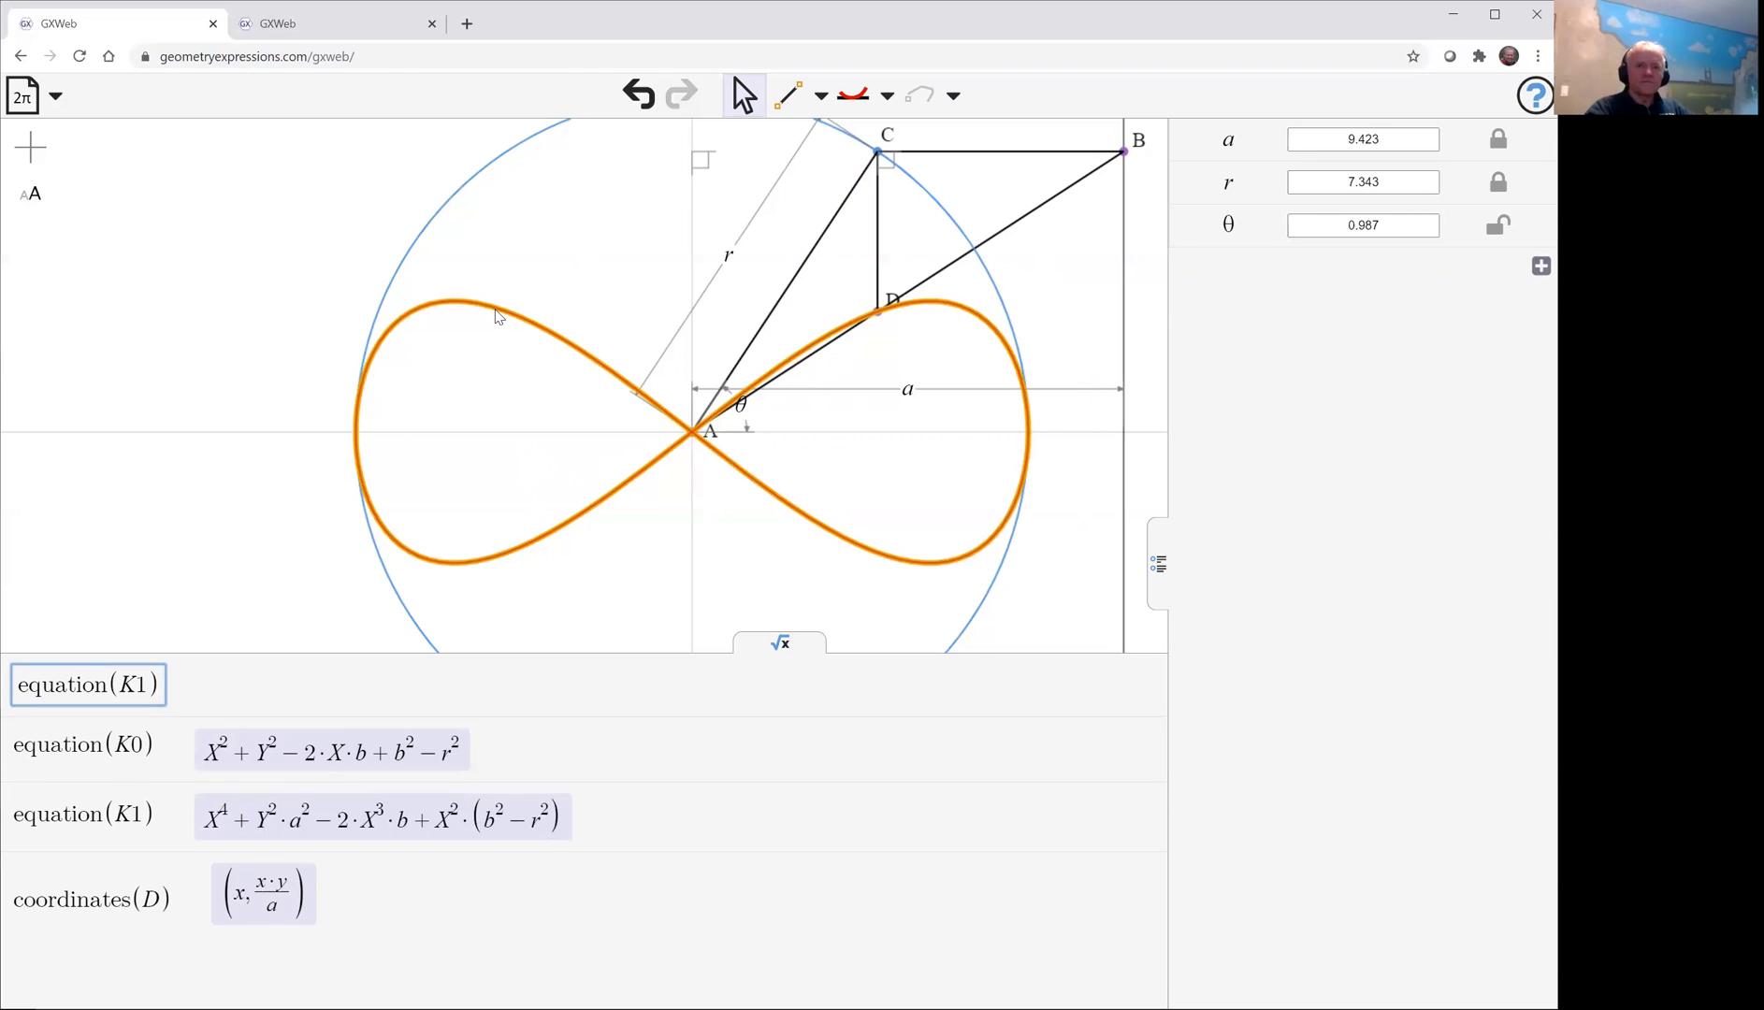
pyautogui.press('Return')
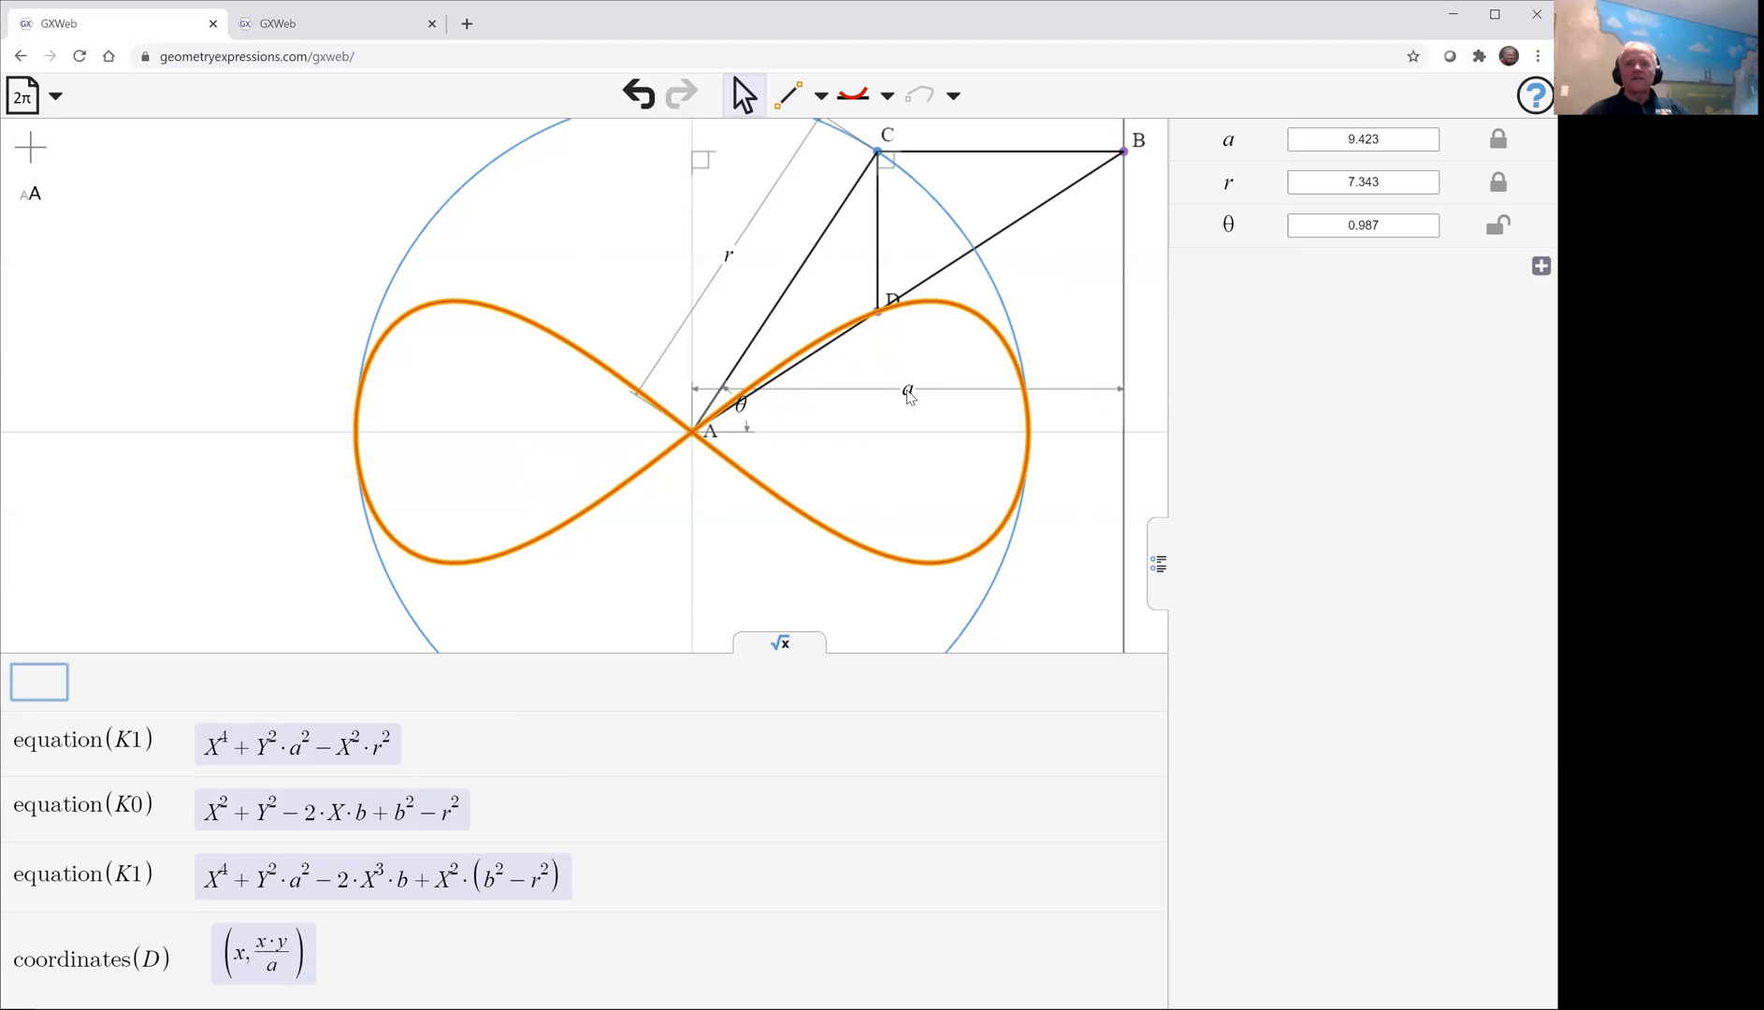
pyautogui.click(1059, 557)
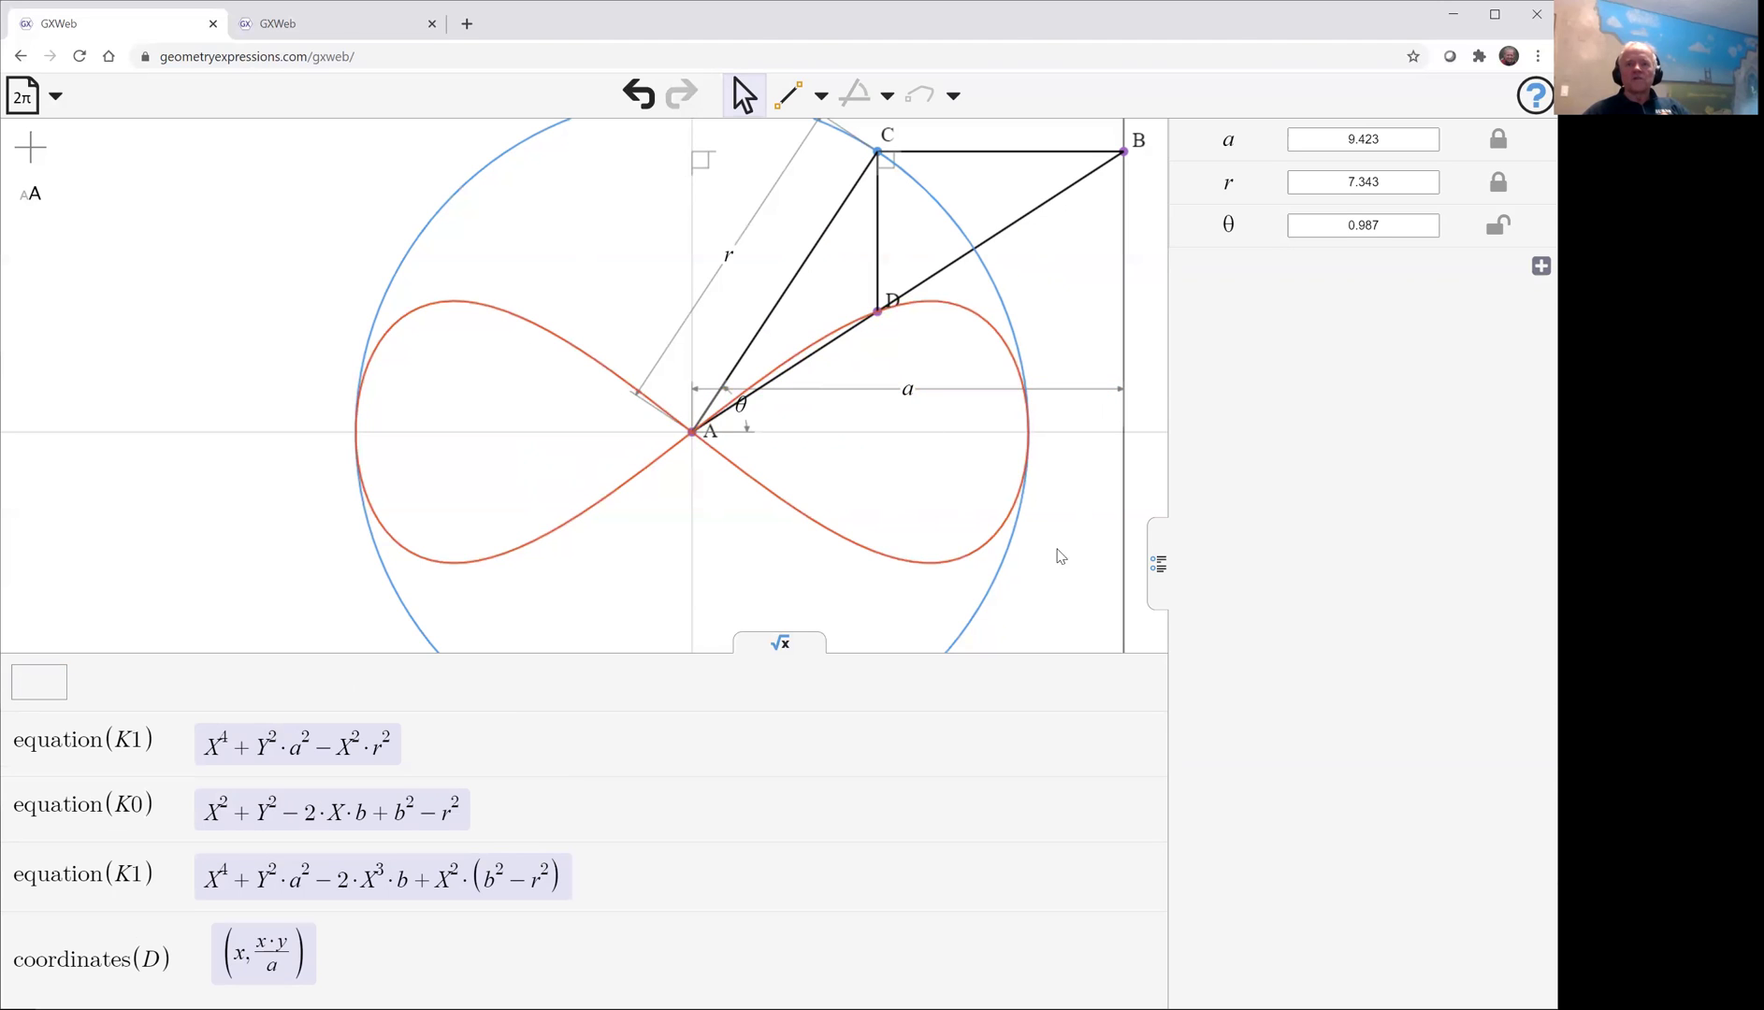
# Change the horizontal distance from A to the vertical line through B to r.
pyautogui.doubleClick(907, 392)
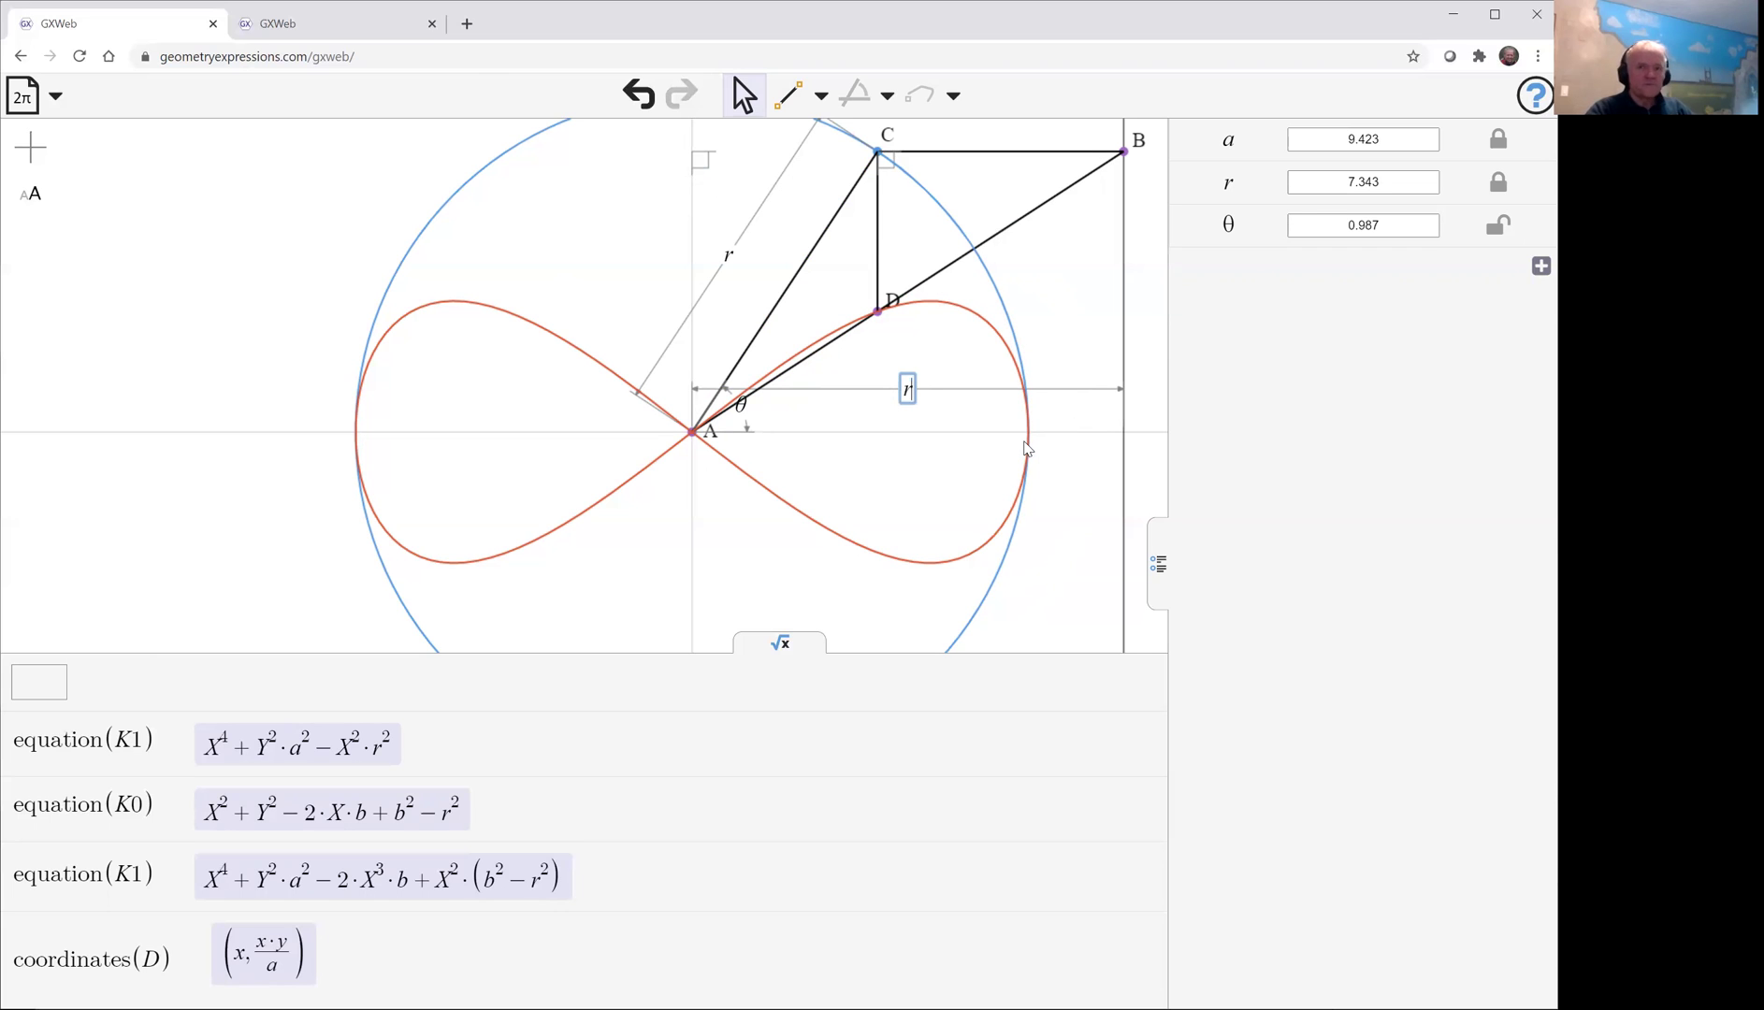
pyautogui.write('r')
pyautogui.press('Return')
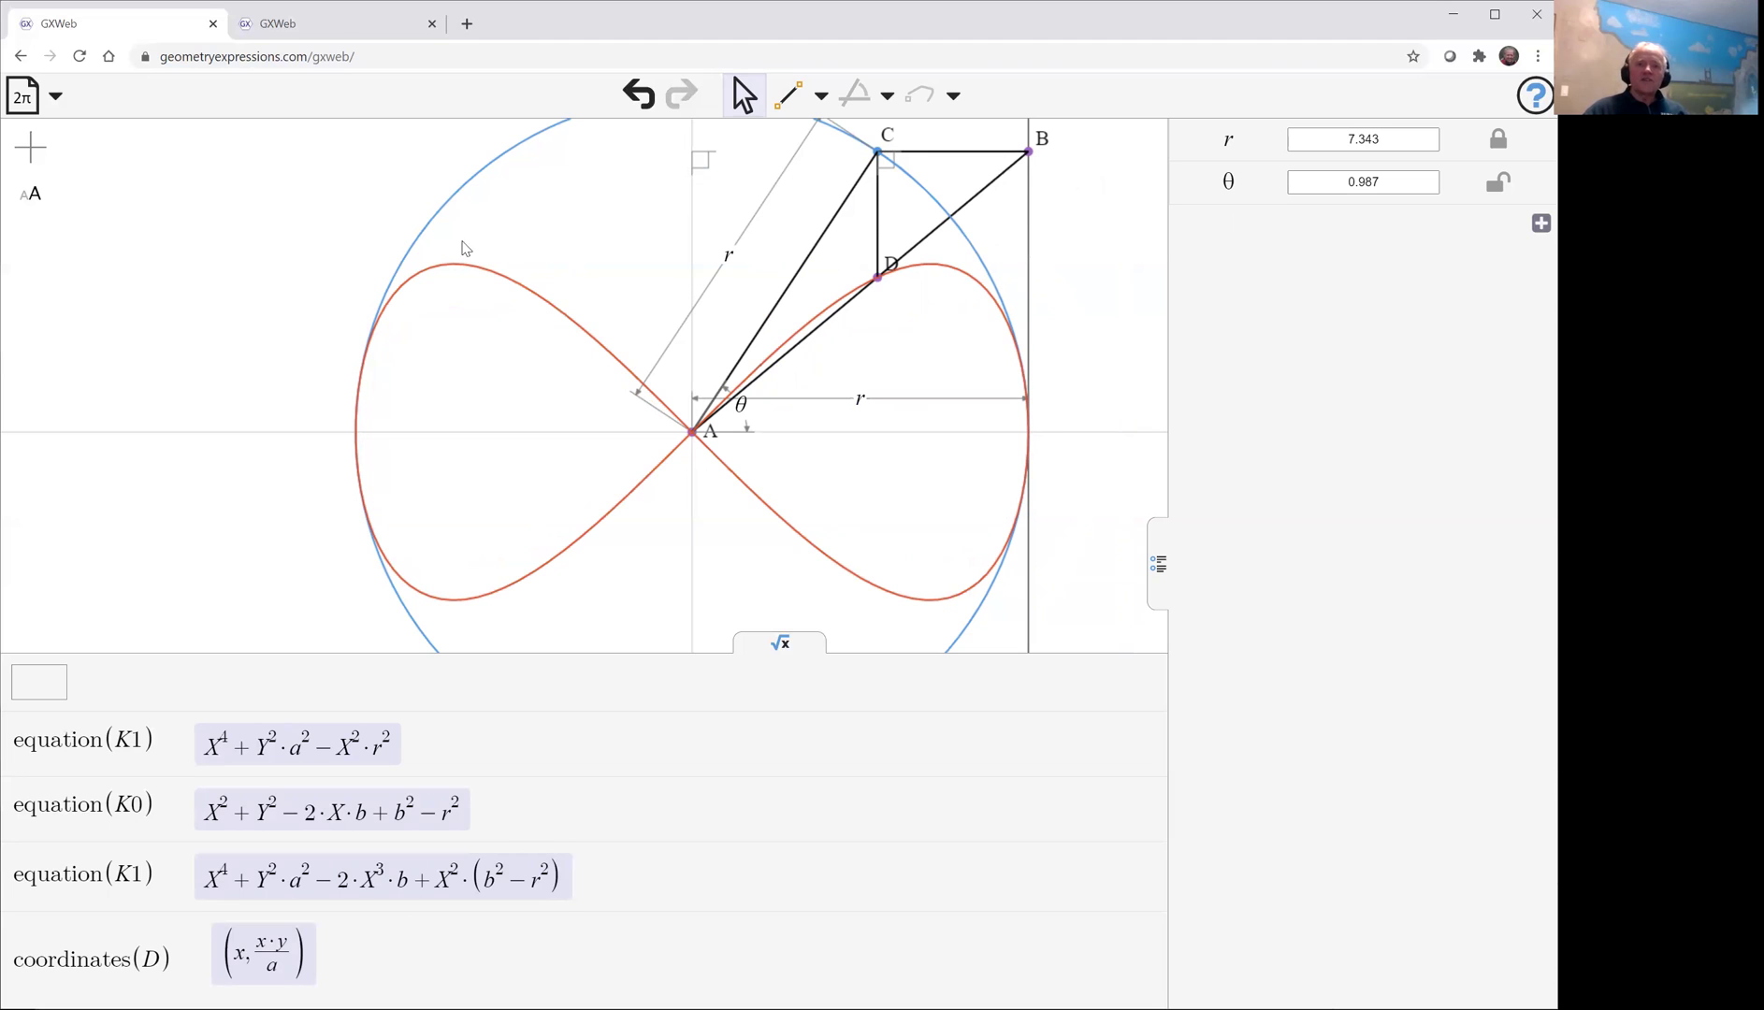
# Recompute the implicit equation of the reshaped red locus by evaluating equation(K1) again, and clear the curve selection.
pyautogui.click(48, 677)
pyautogui.write('equati')
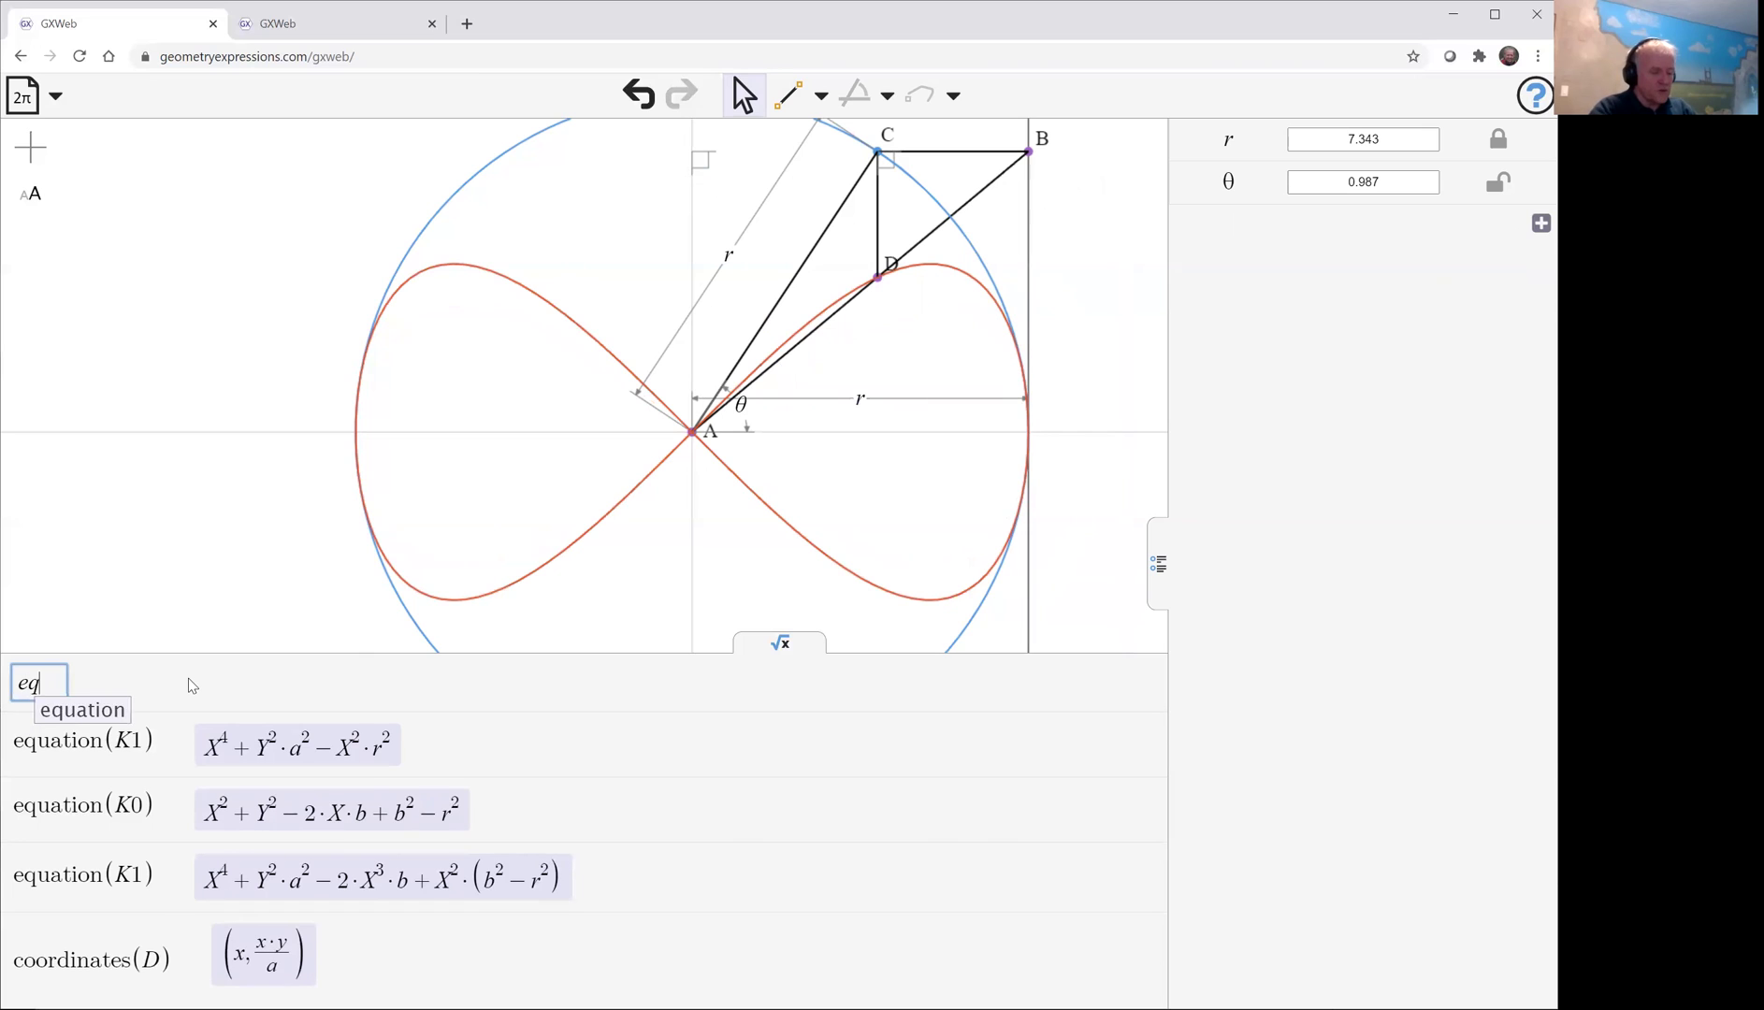
pyautogui.write('(')
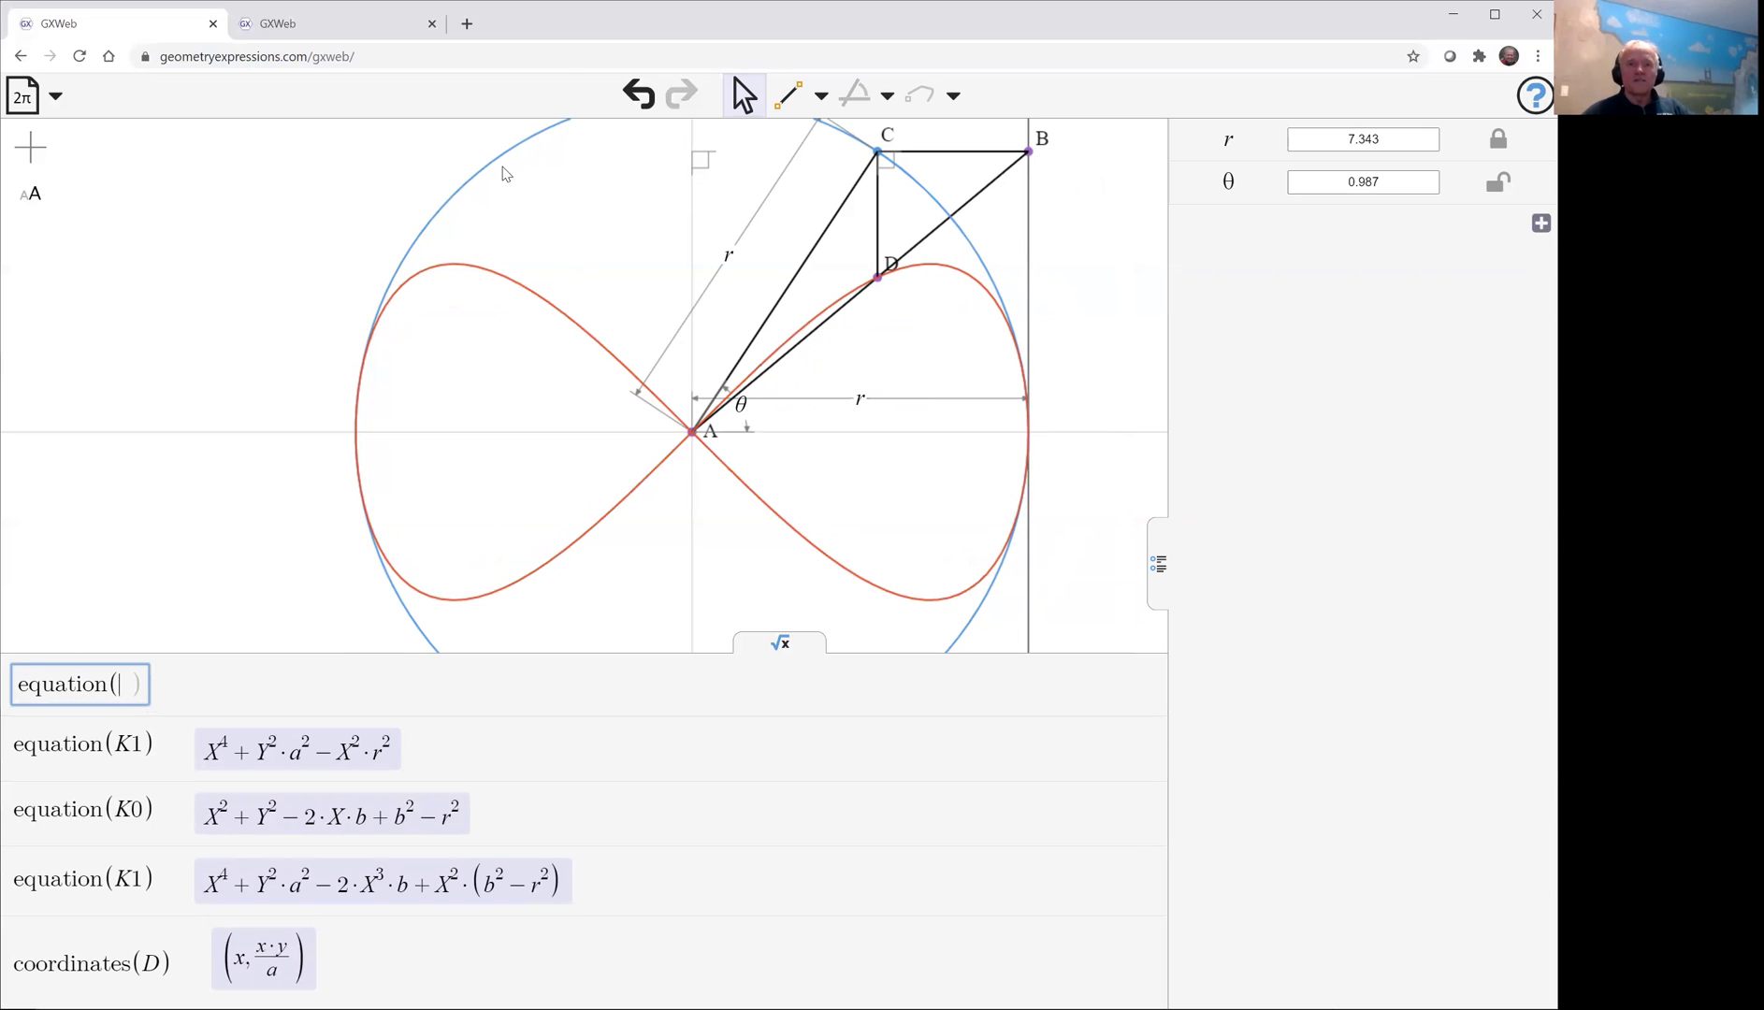
pyautogui.click(540, 304)
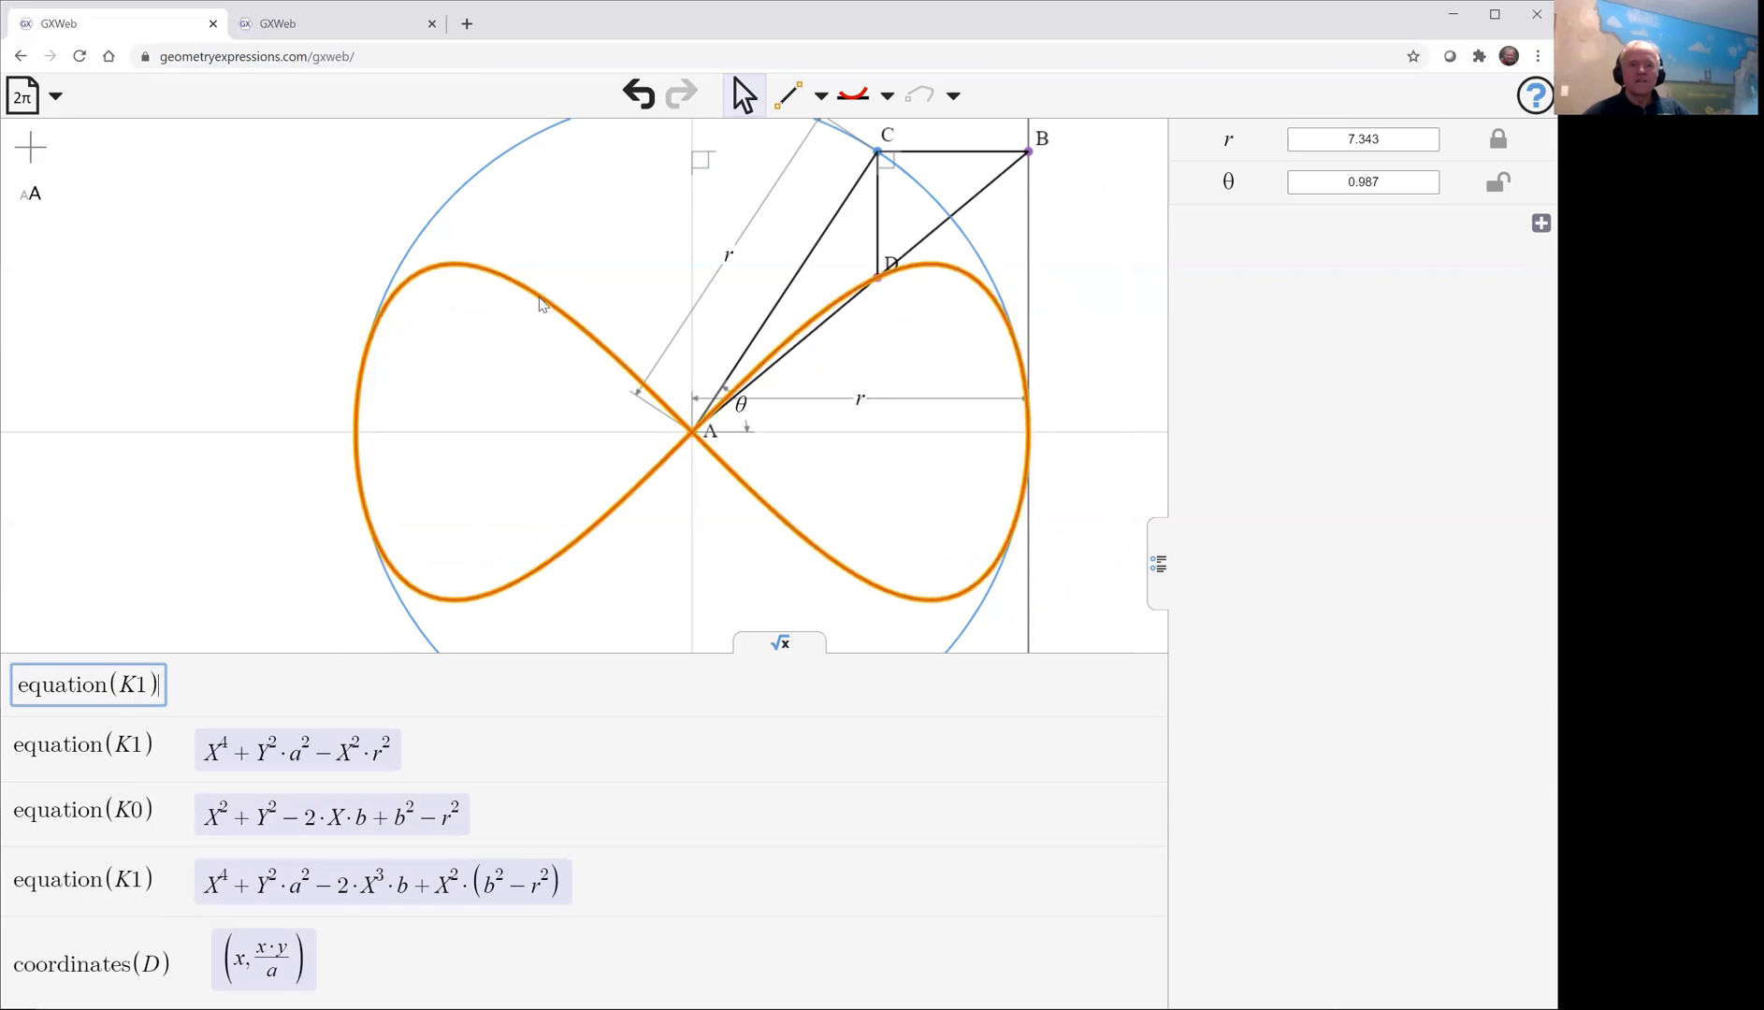
pyautogui.press('Return')
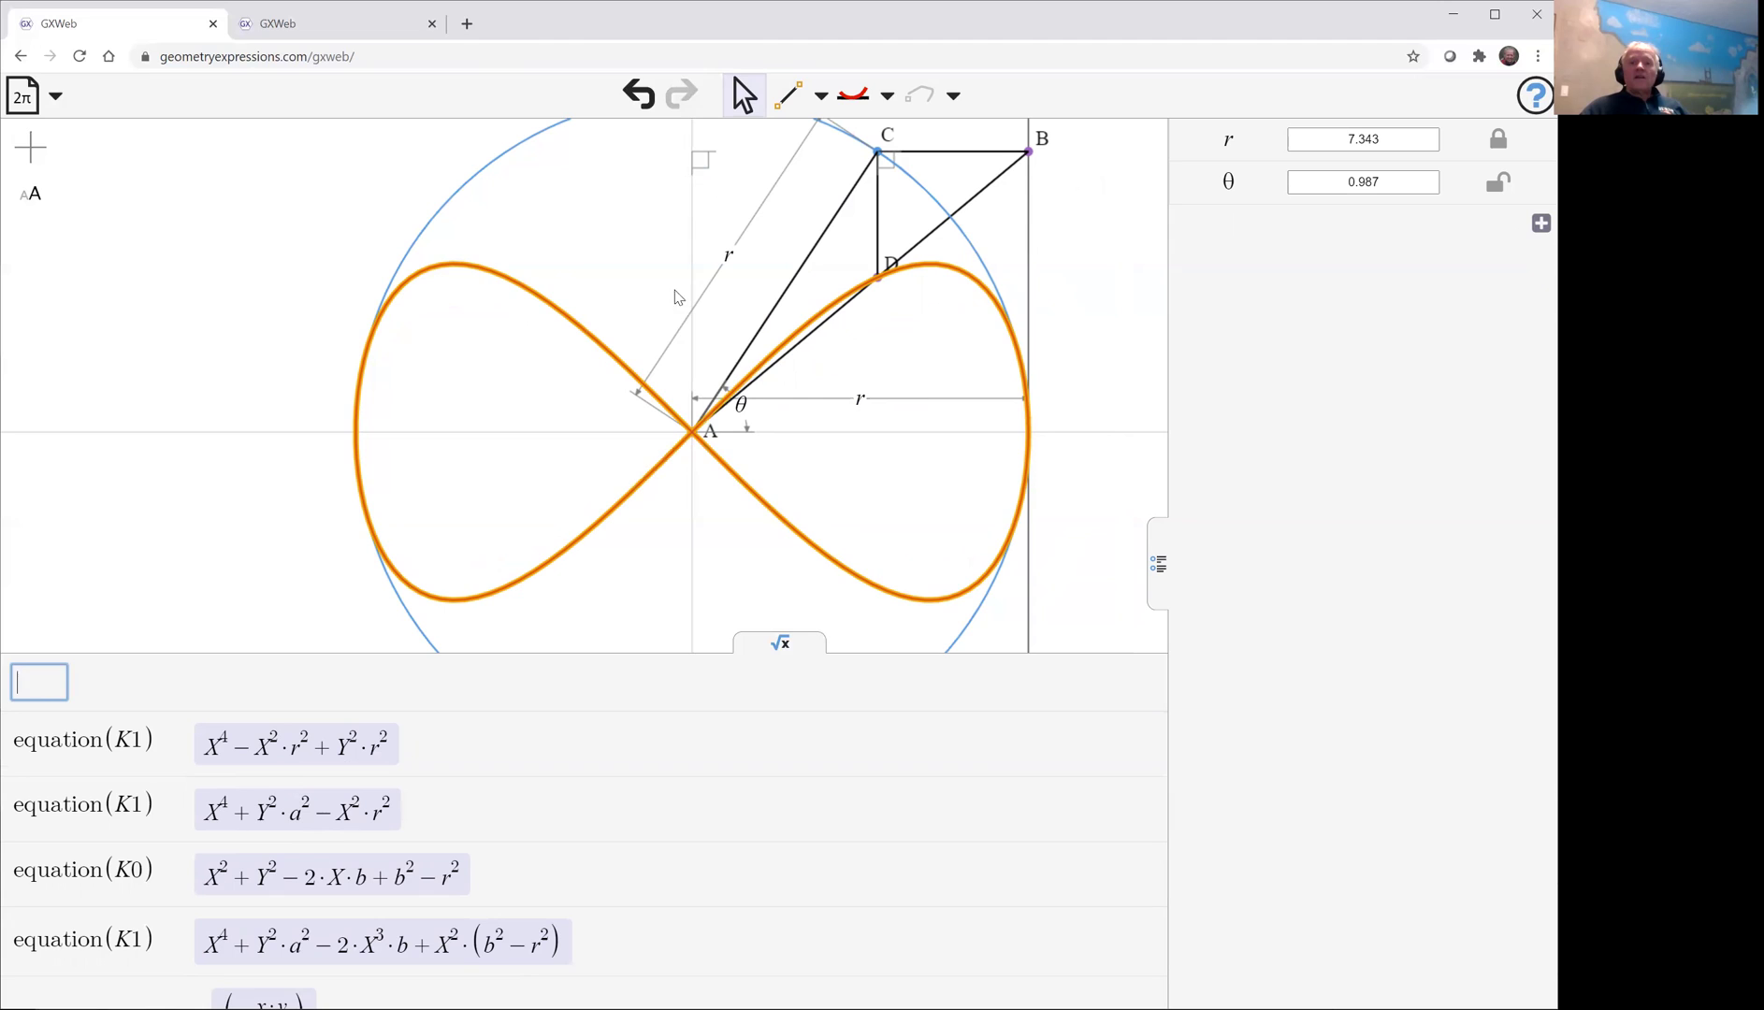
pyautogui.click(591, 238)
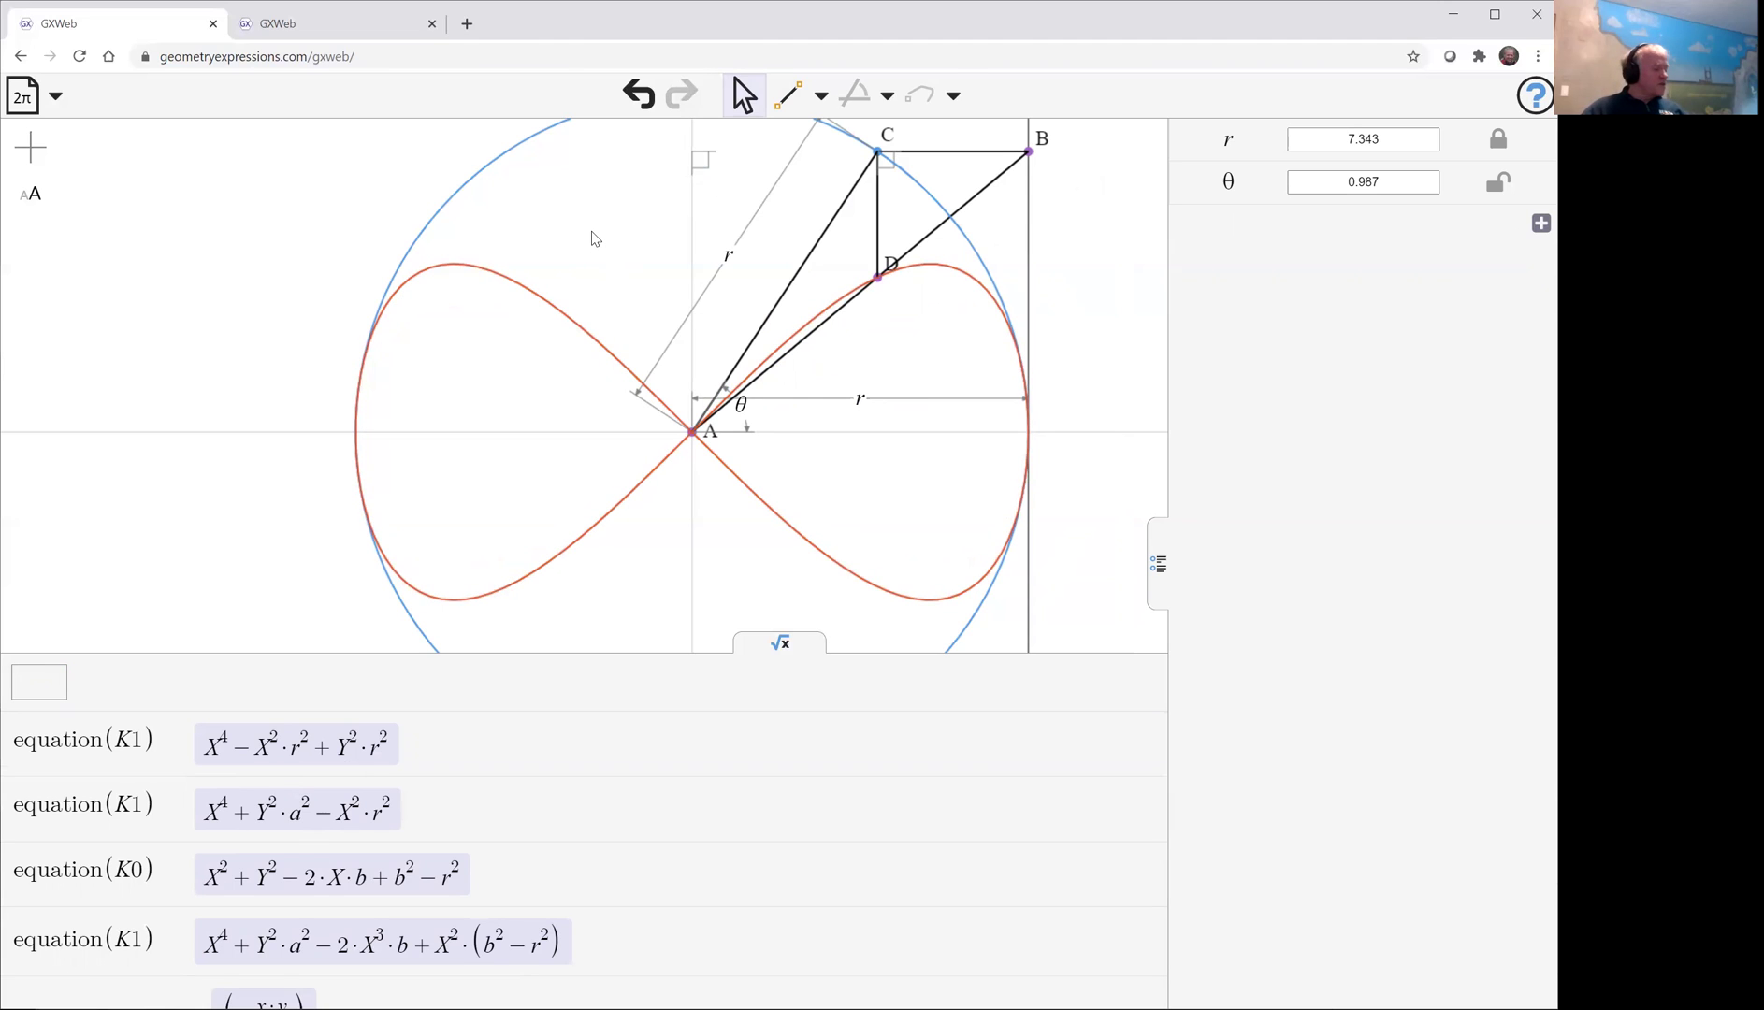